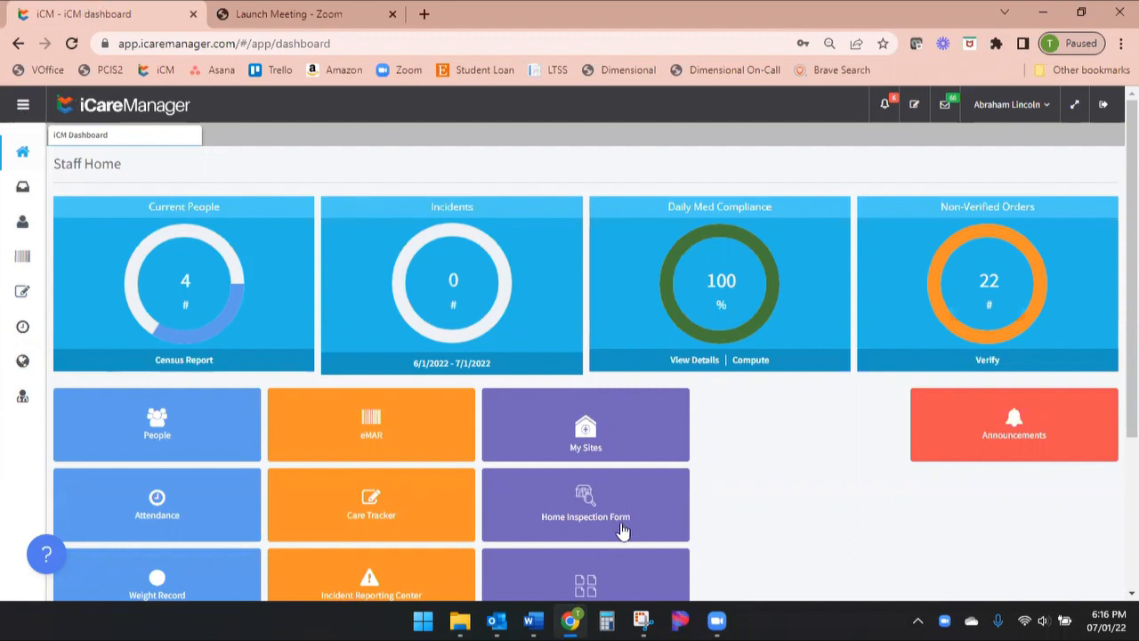
Open the Incident Reporting Center from the dashboard and start a new incident report
scroll(769, 480, "down", 1)
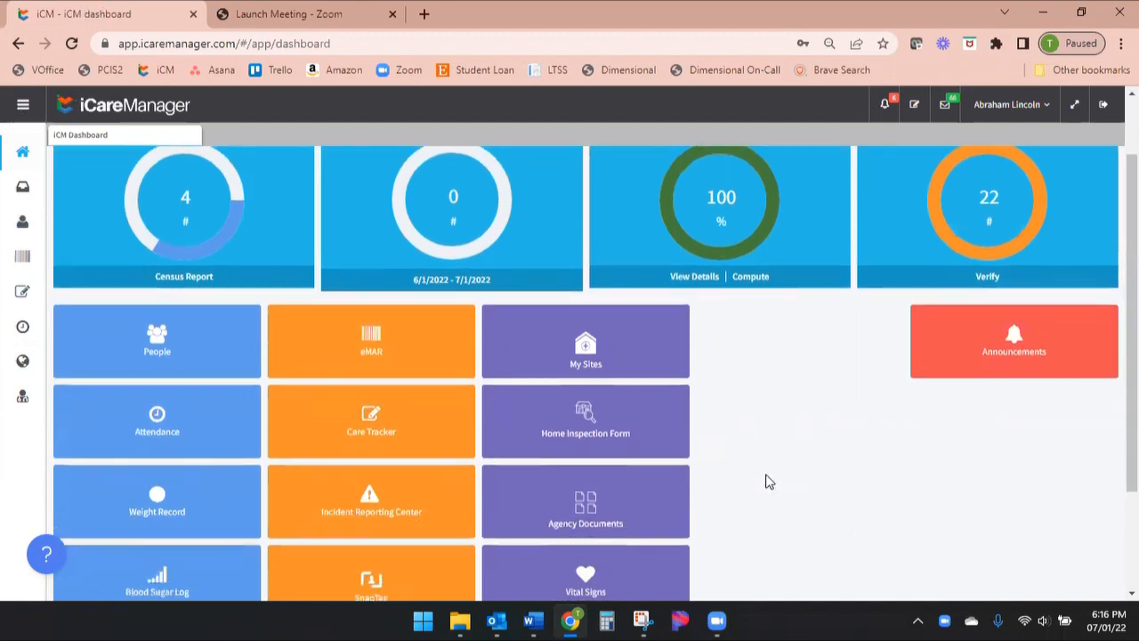
left_click(385, 507)
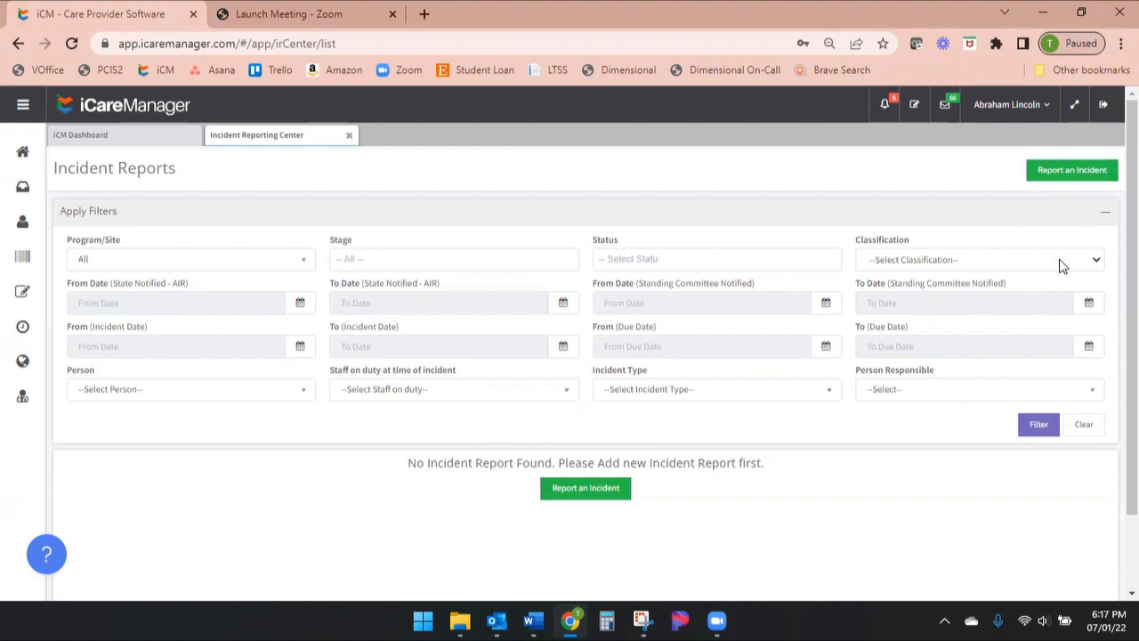
left_click(1081, 180)
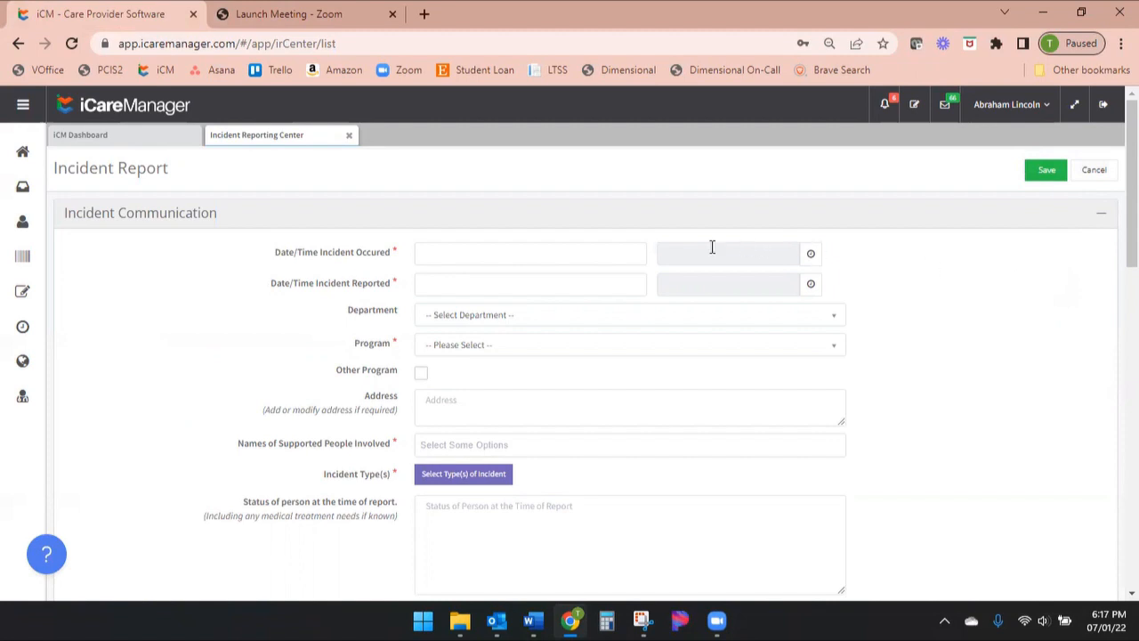
Set the date and time the incident occurred to 07/01/2022 at 10:00 AM
left_click(468, 259)
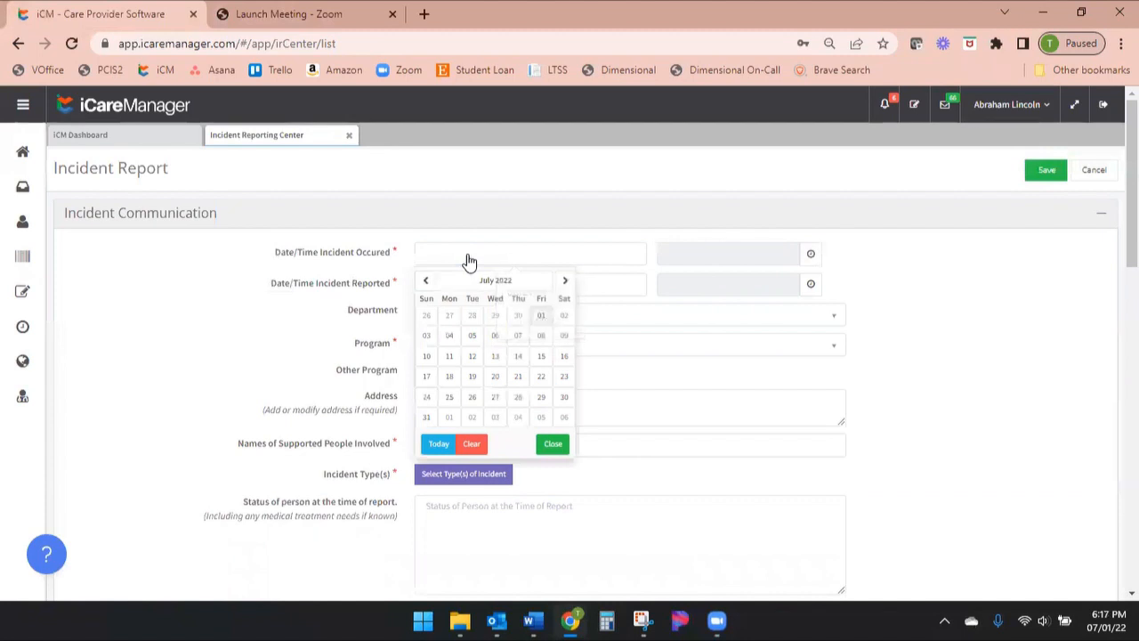
left_click(542, 318)
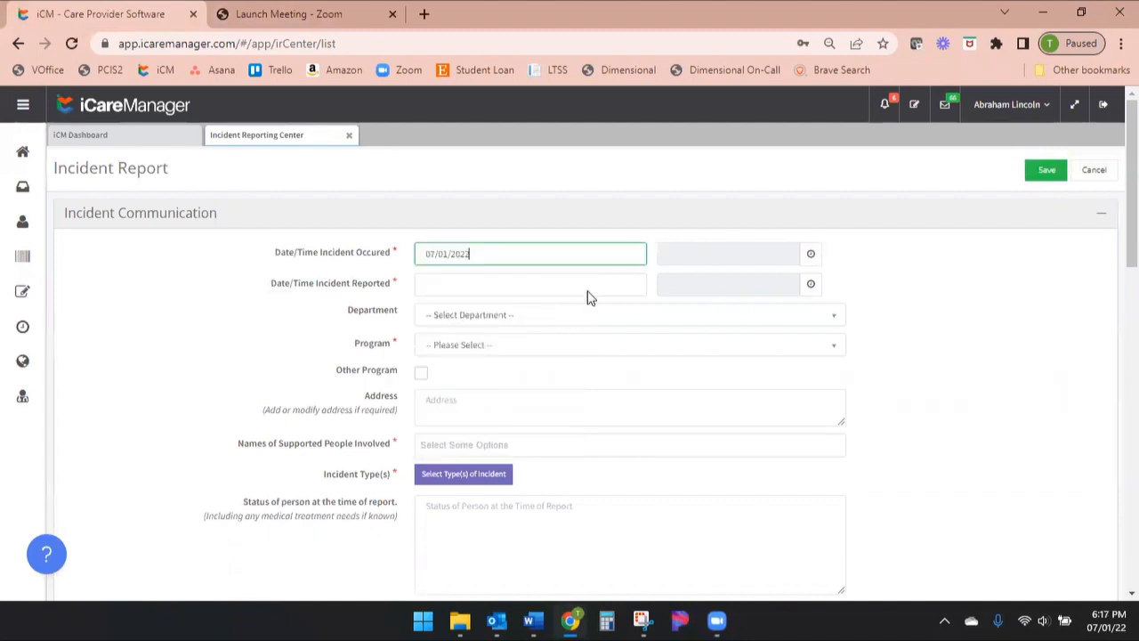
left_click(810, 254)
left_click(736, 302)
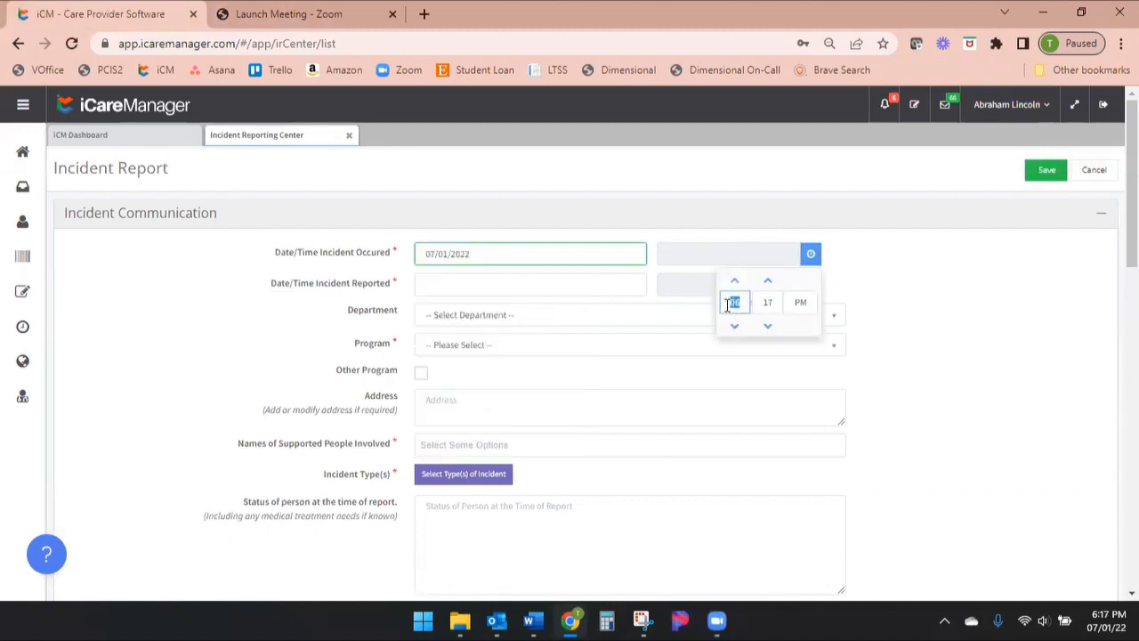
type("10:17 PM")
left_click(800, 302)
left_click(764, 302)
type("00 AM")
left_click(920, 307)
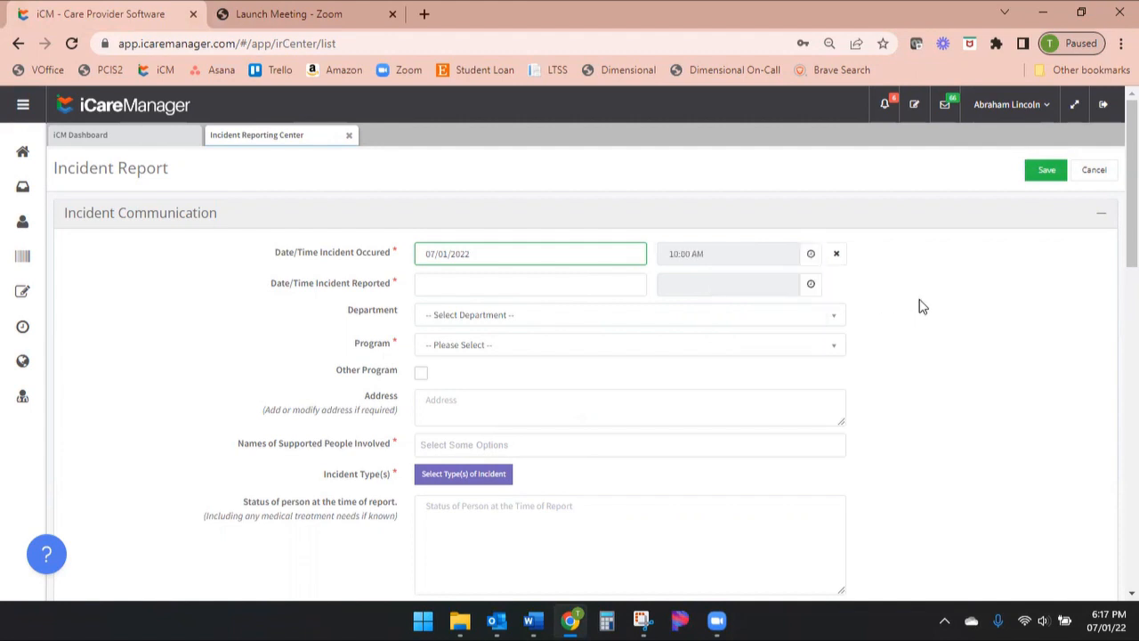
Set the date and time the incident was reported to 07/01/2022 at 11:00 AM
left_click(456, 289)
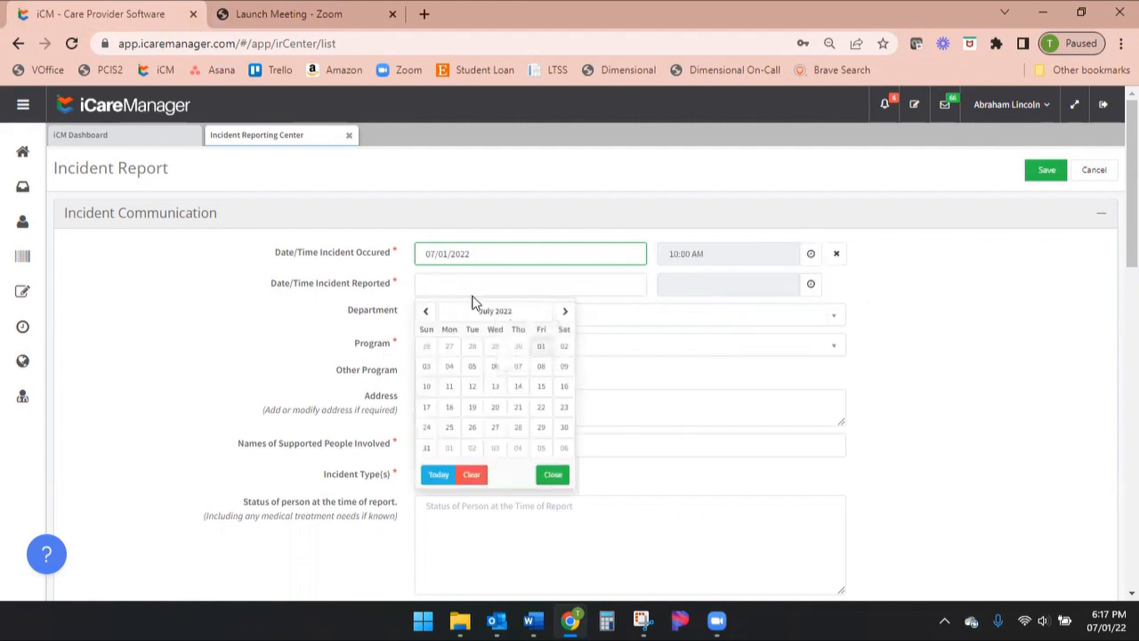
left_click(540, 340)
left_click(811, 284)
left_click(732, 334)
type("11")
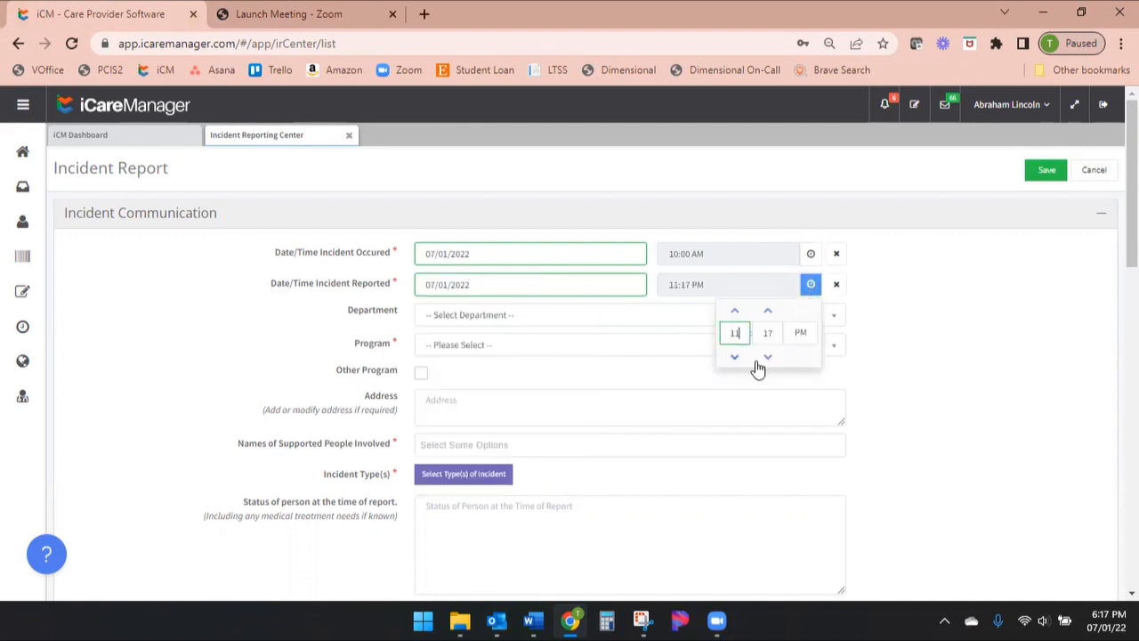
left_click(762, 334)
type("00")
left_click(801, 333)
left_click(934, 329)
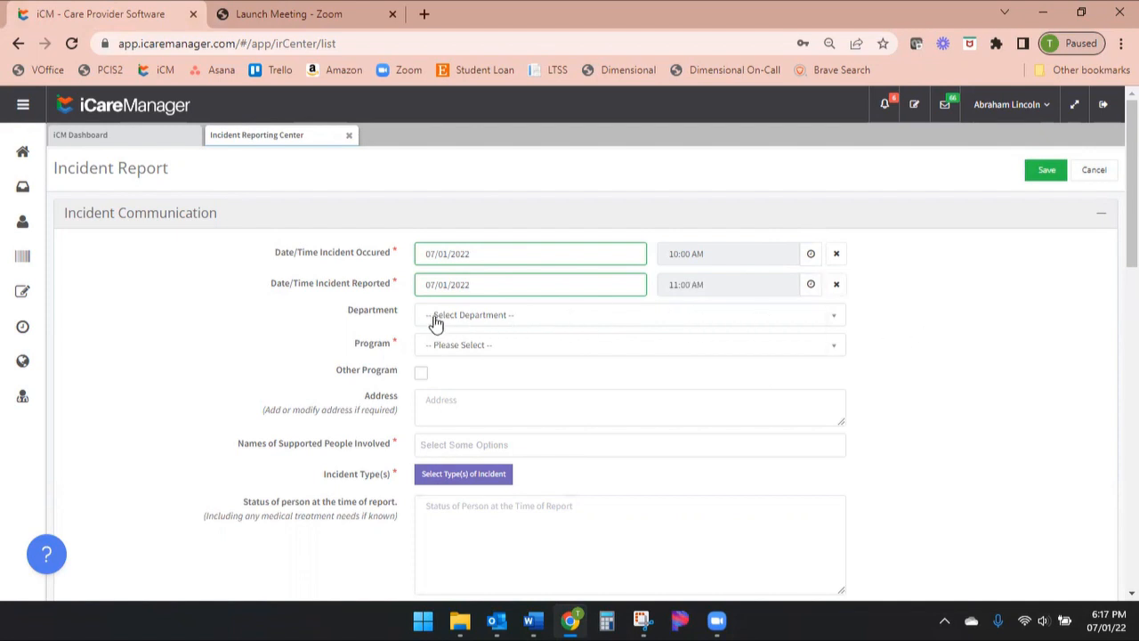
Leave the department unselected and choose X Test Home - Anne Arundel as the program
left_click_drag(349, 319, 416, 318)
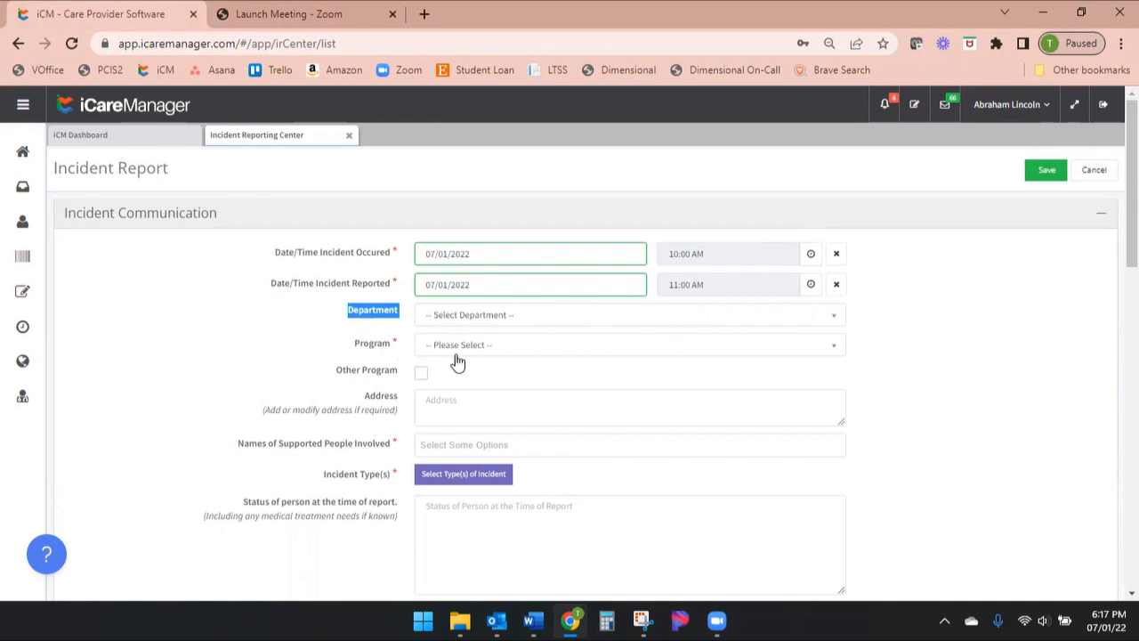
left_click(438, 346)
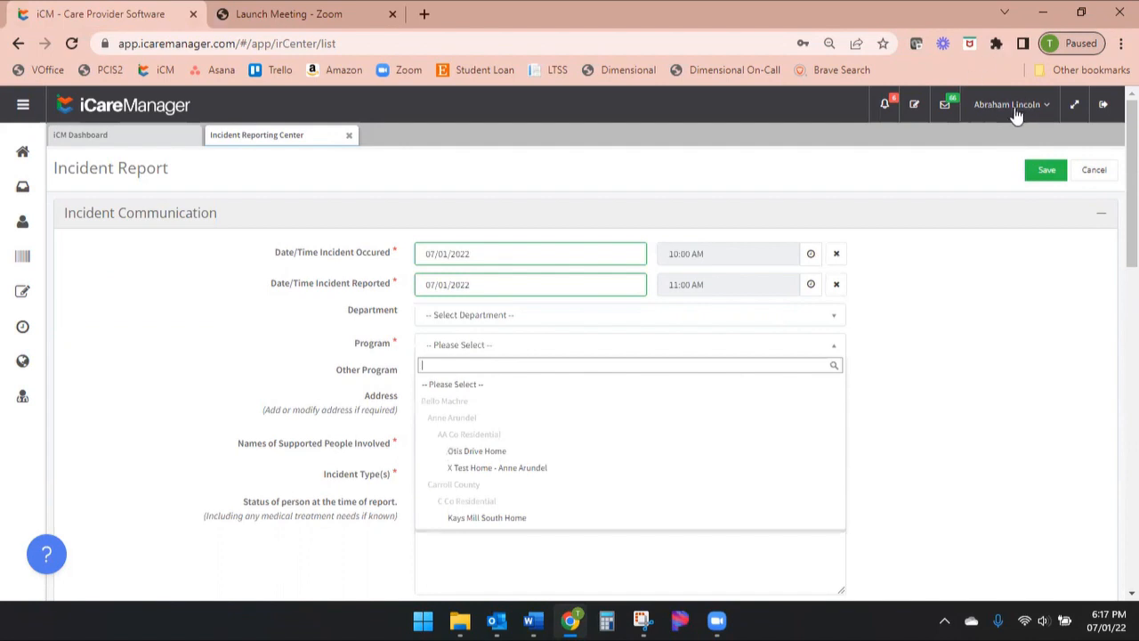
left_click(555, 472)
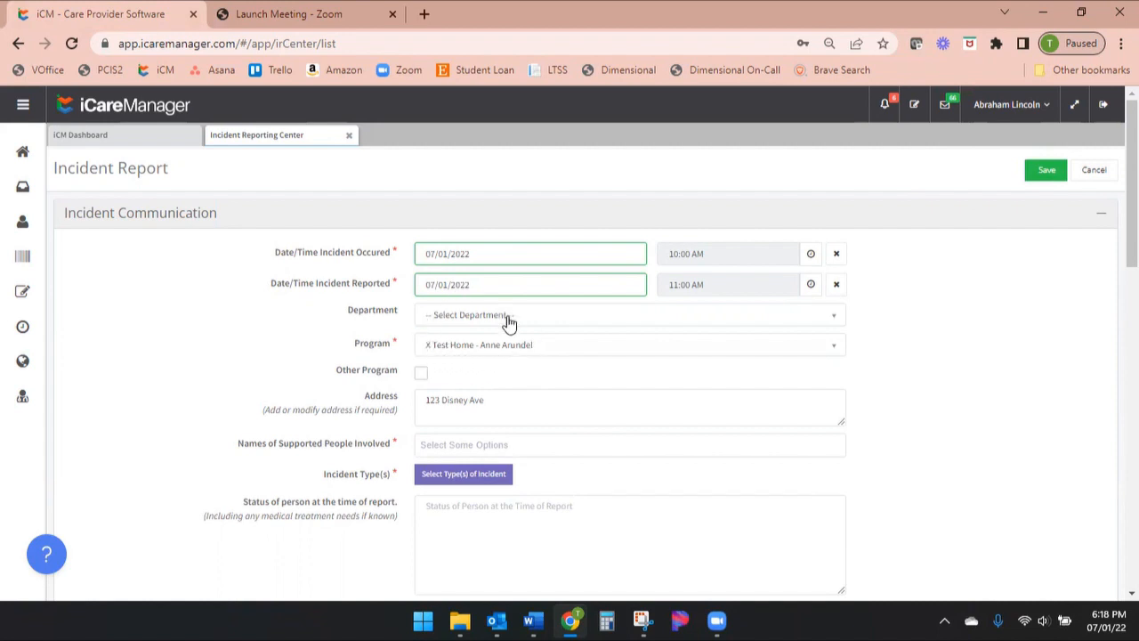
Mark the incident as happening at another program and enter Six Flags as the other location
left_click(421, 374)
left_click(467, 375)
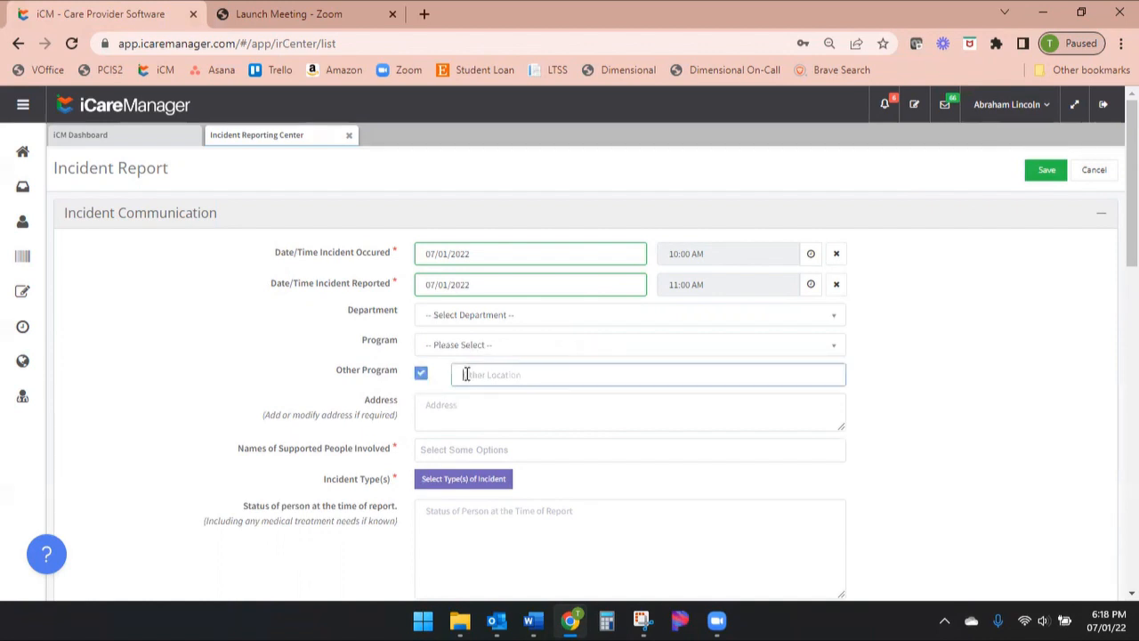
type("Six F")
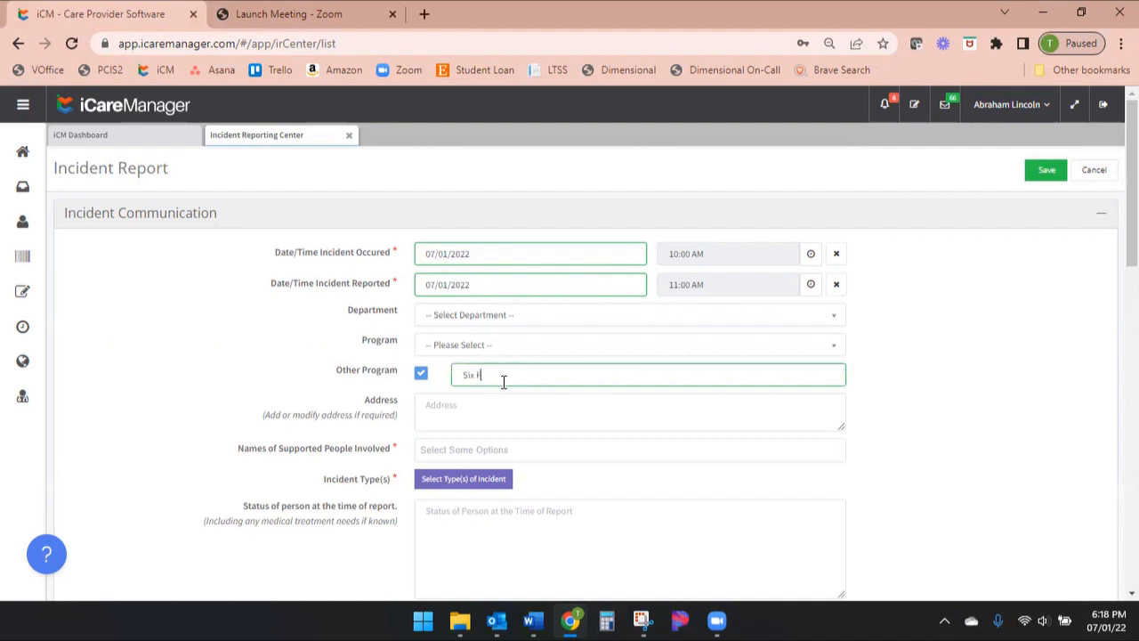
type("lags")
left_click(479, 412)
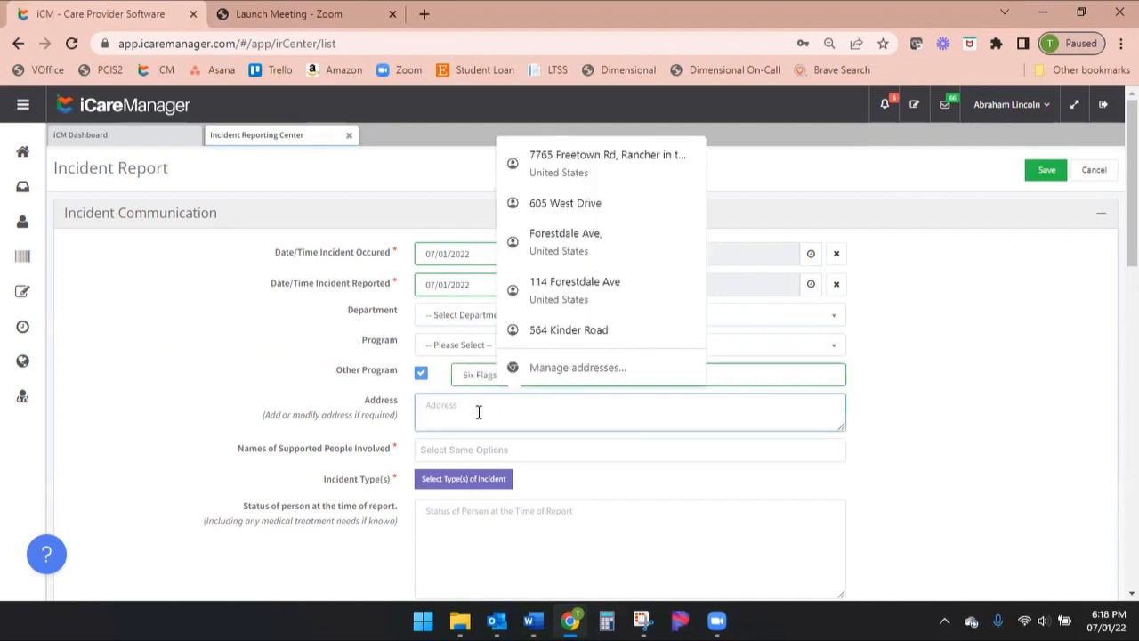
Replace the other location by selecting X Test Home - Anne Arundel as the program and highlight its address
left_click(443, 348)
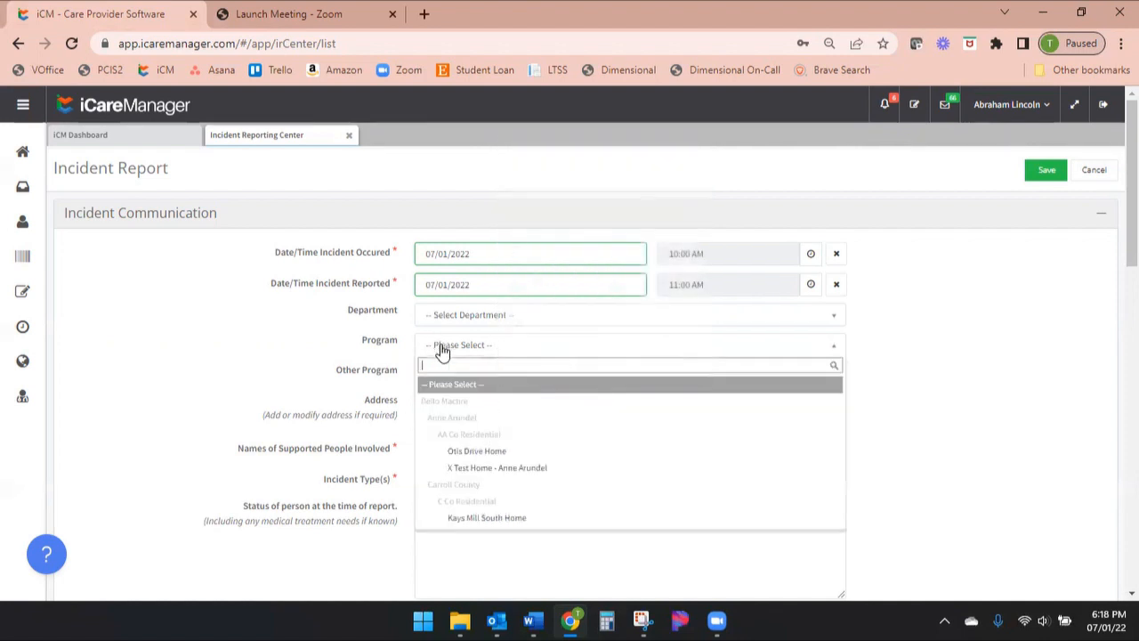
left_click(472, 468)
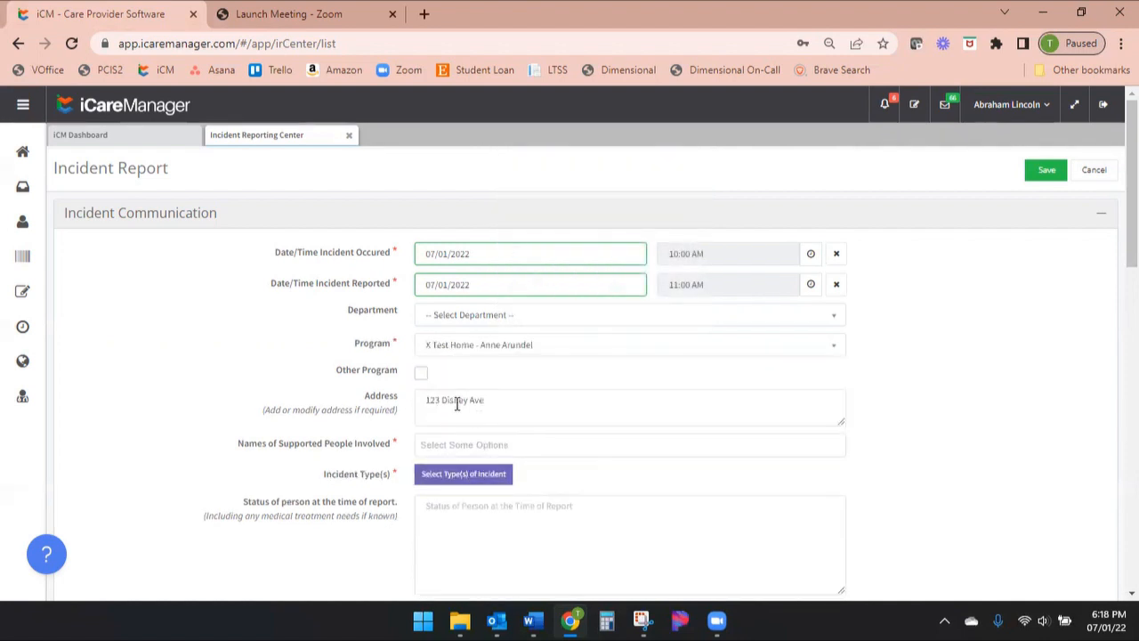
left_click_drag(503, 402, 423, 404)
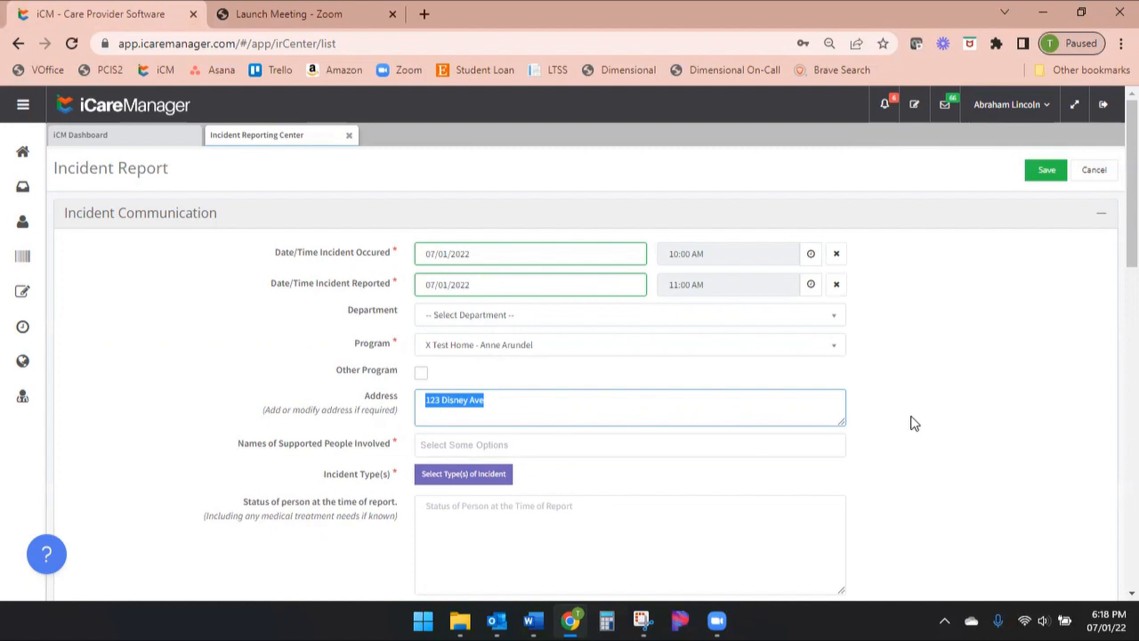
Add the first two listed people as supported people involved and remove the first, keeping only the second
left_click(444, 447)
scroll(907, 428, "down", 1)
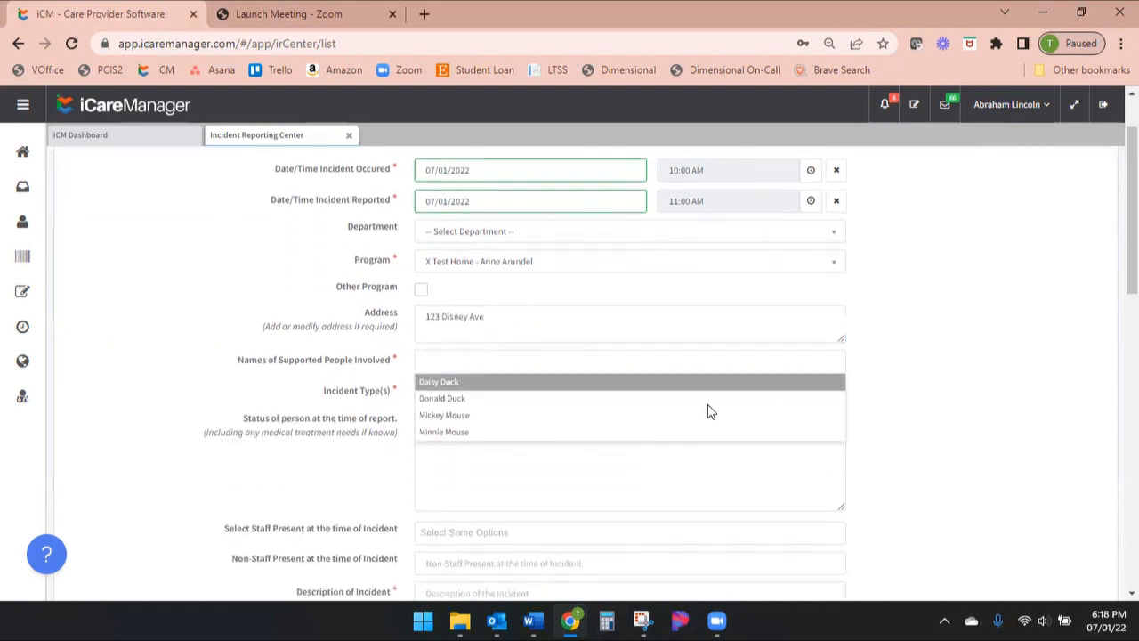
left_click(440, 383)
left_click(514, 365)
left_click(463, 407)
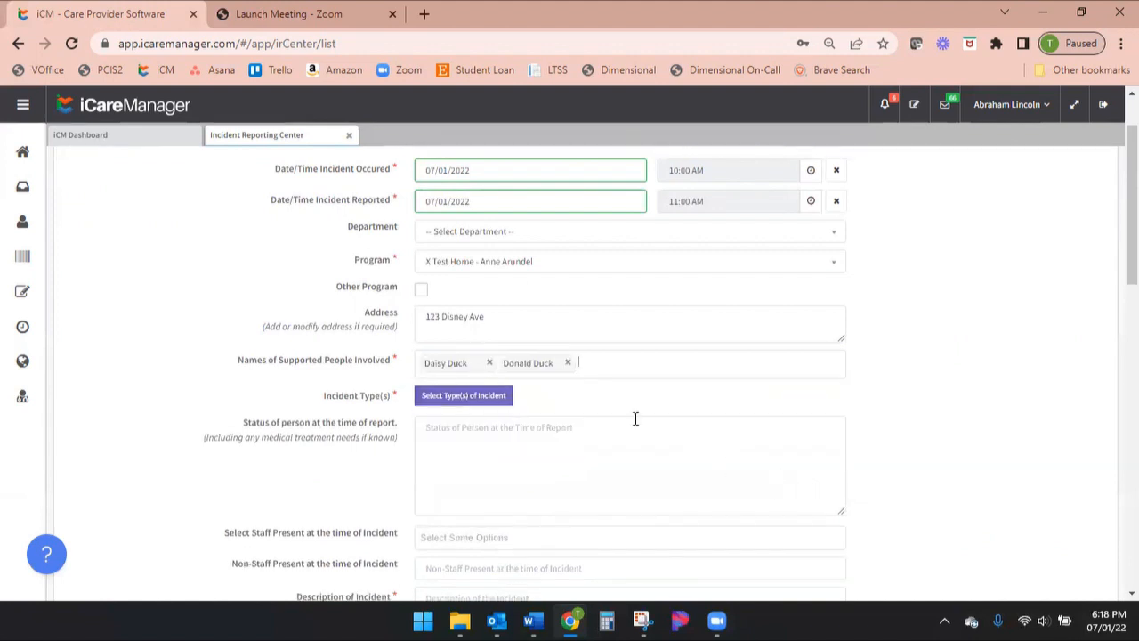
left_click(492, 363)
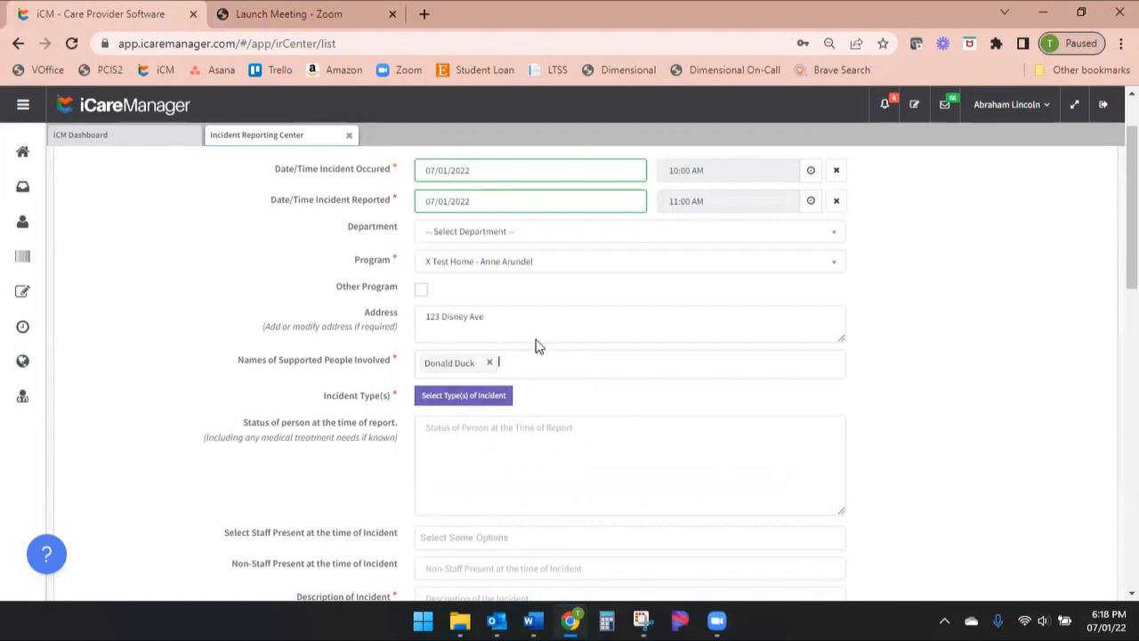
Check the incident types ER Visit under Medical and Mild injury under Slip/Trip/Fall
left_click(477, 399)
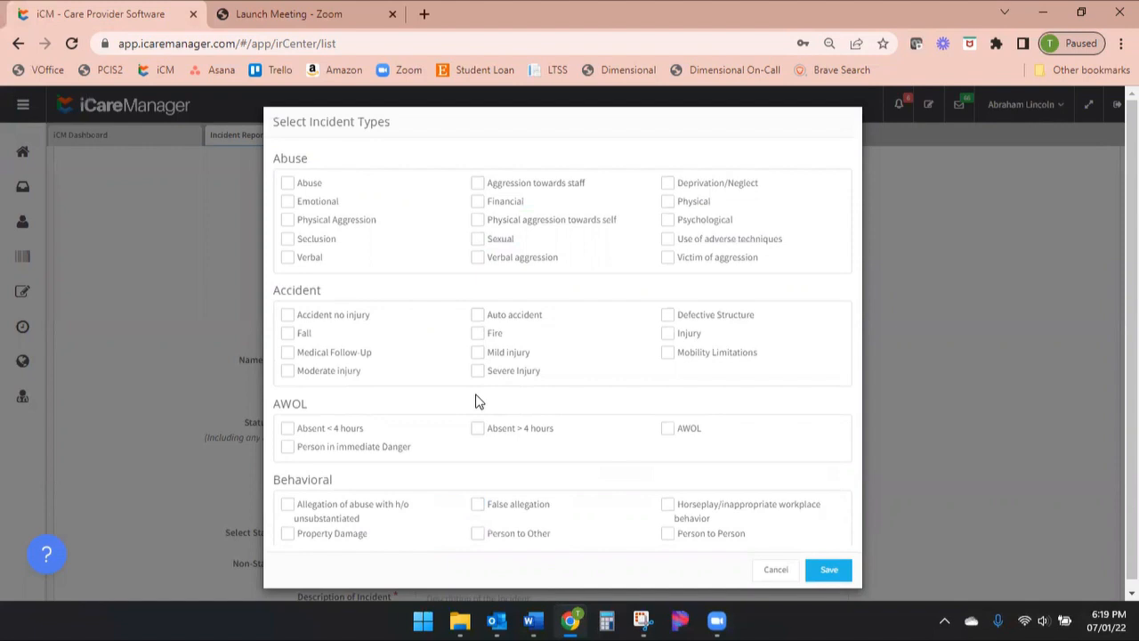
scroll(695, 365, "down", 1)
scroll(697, 364, "down", 4)
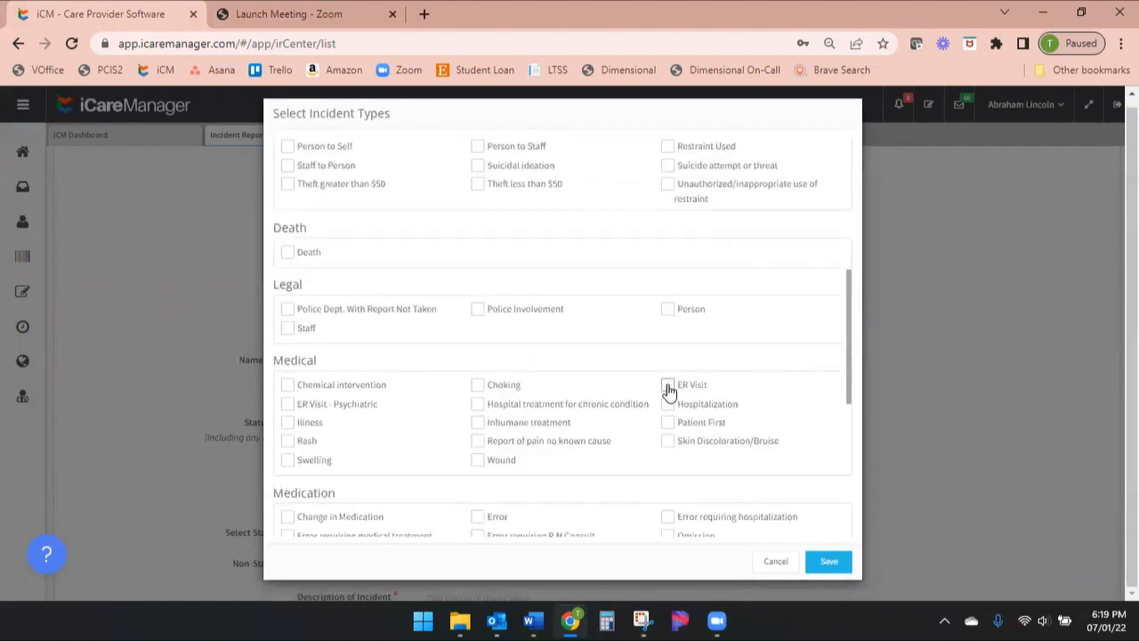
left_click(668, 384)
scroll(722, 329, "down", 5)
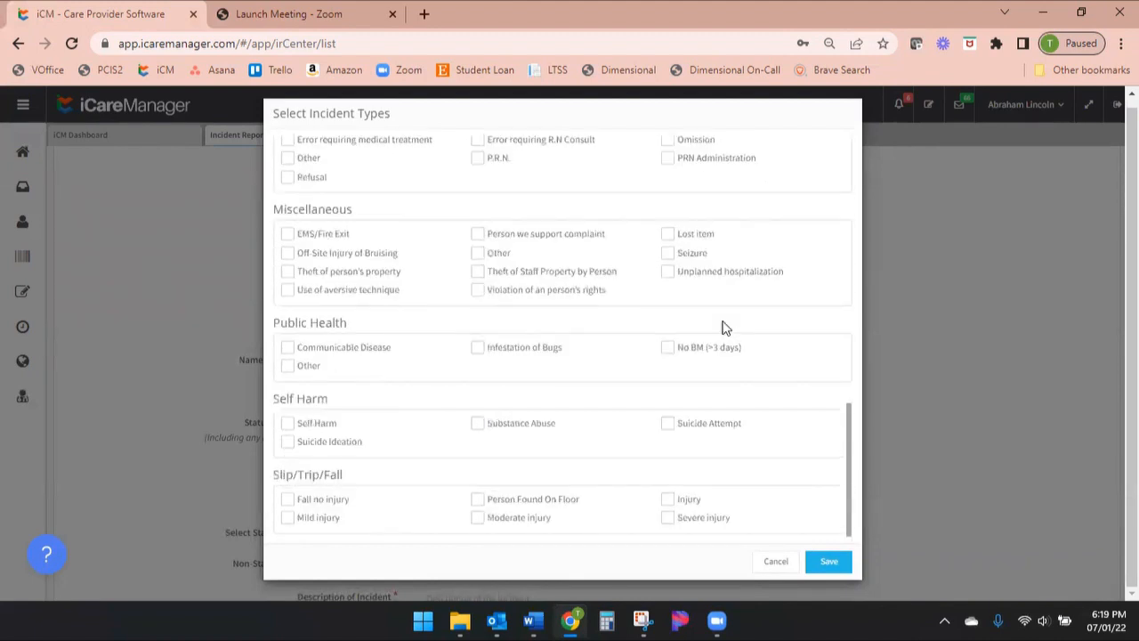
left_click(287, 523)
Review all incident type categories from Abuse to Slip/Trip/Fall and the types checked in them
scroll(659, 391, "up", 6)
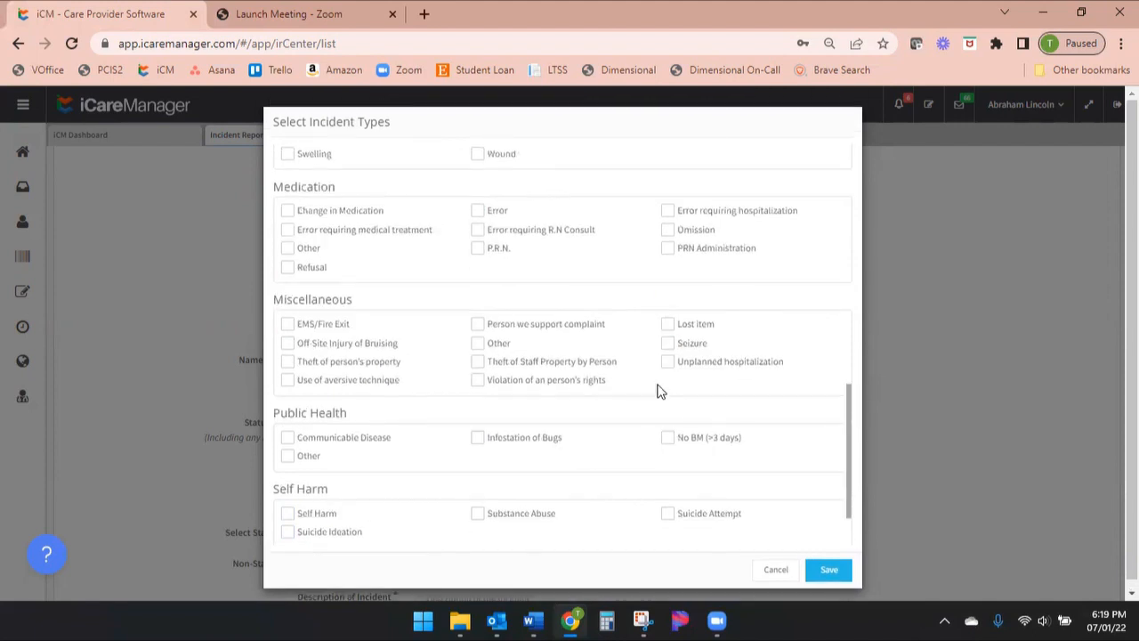
scroll(659, 392, "up", 5)
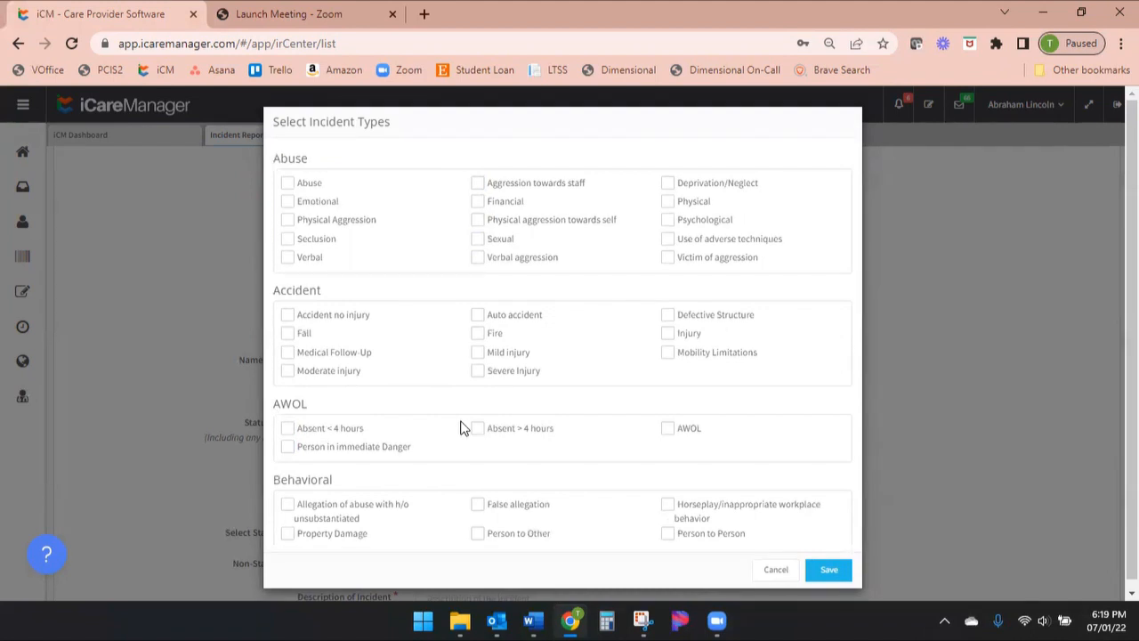
scroll(461, 427, "down", 3)
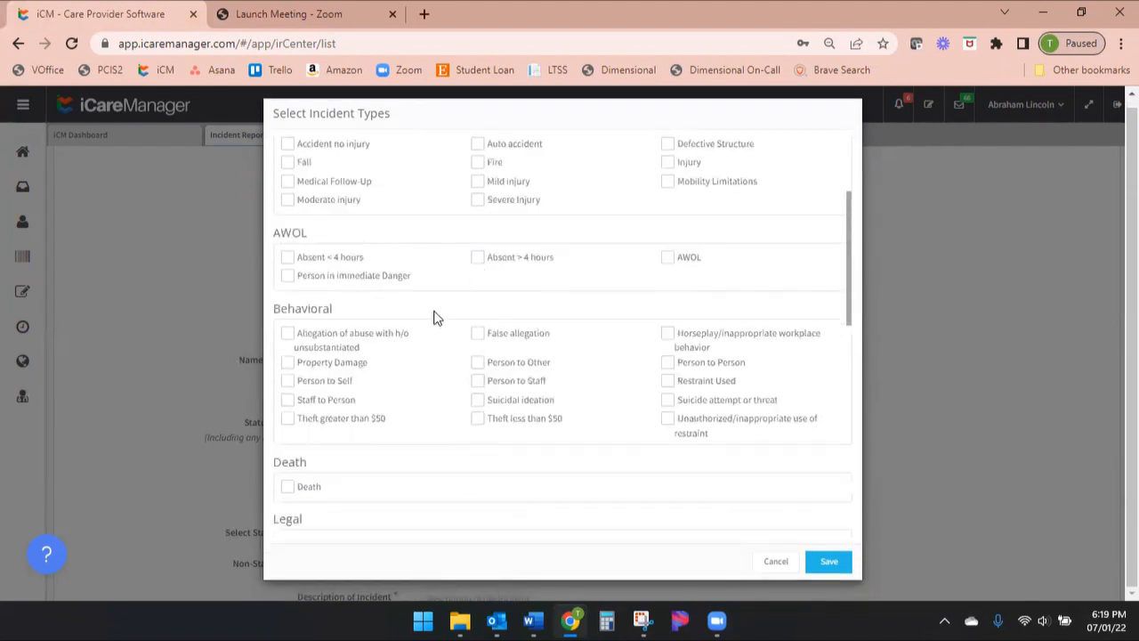
scroll(608, 408, "down", 1)
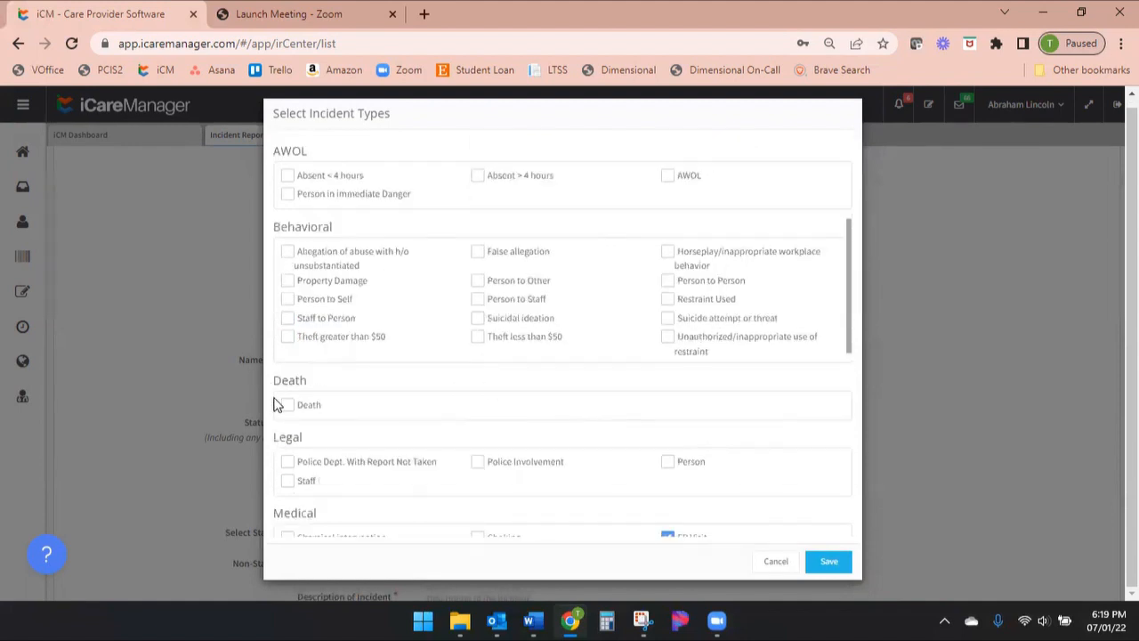
scroll(396, 416, "down", 1)
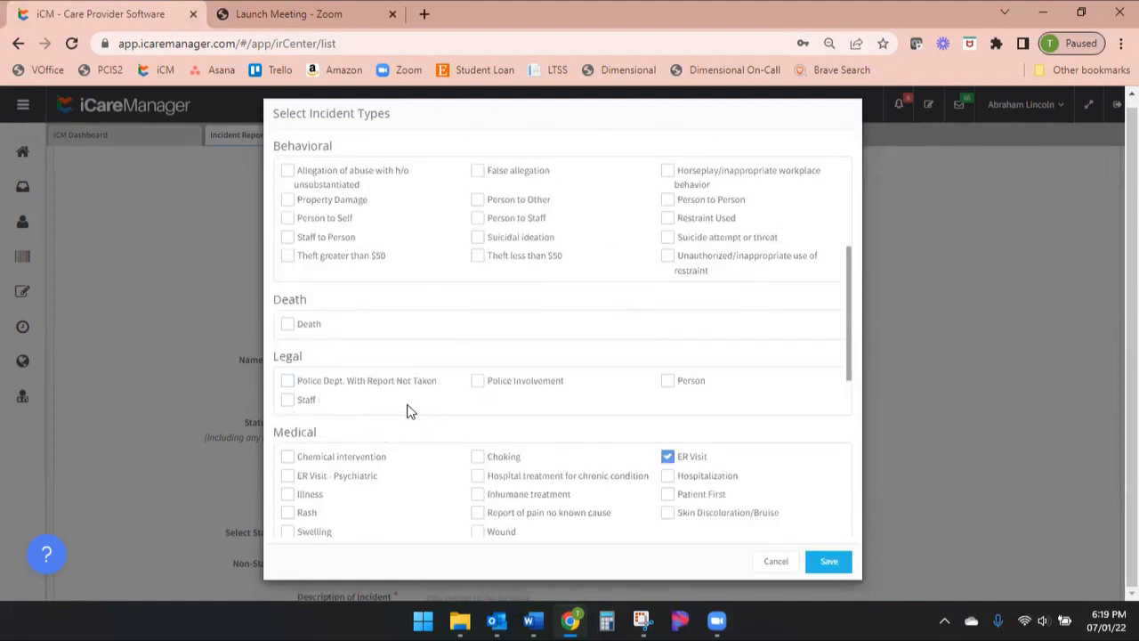
scroll(423, 405, "down", 2)
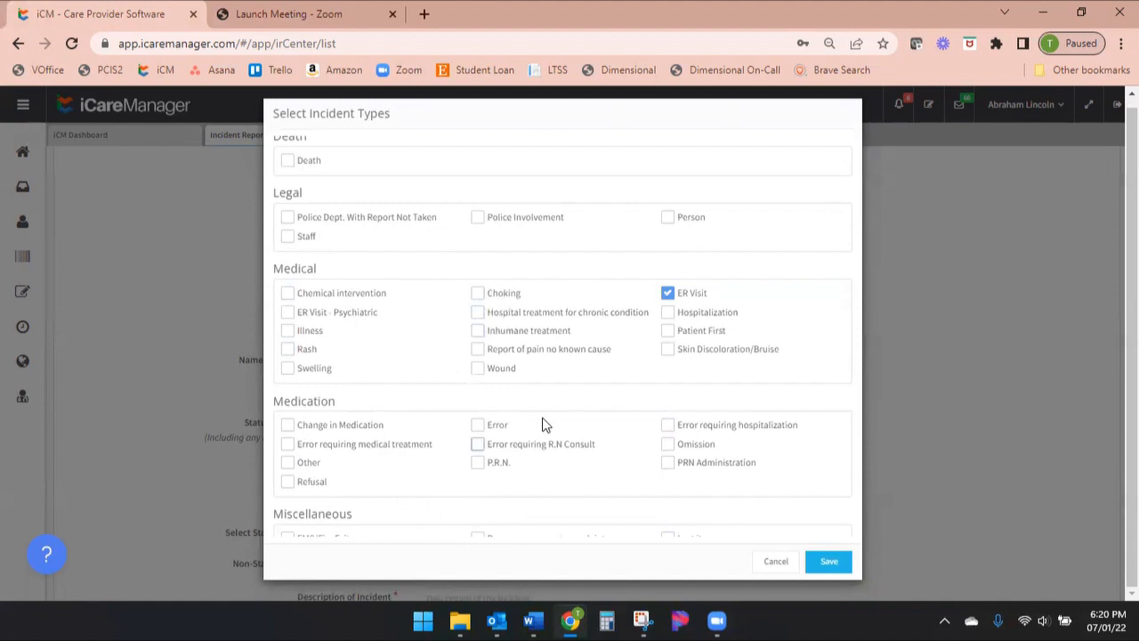
scroll(562, 430, "down", 1)
scroll(562, 431, "down", 1)
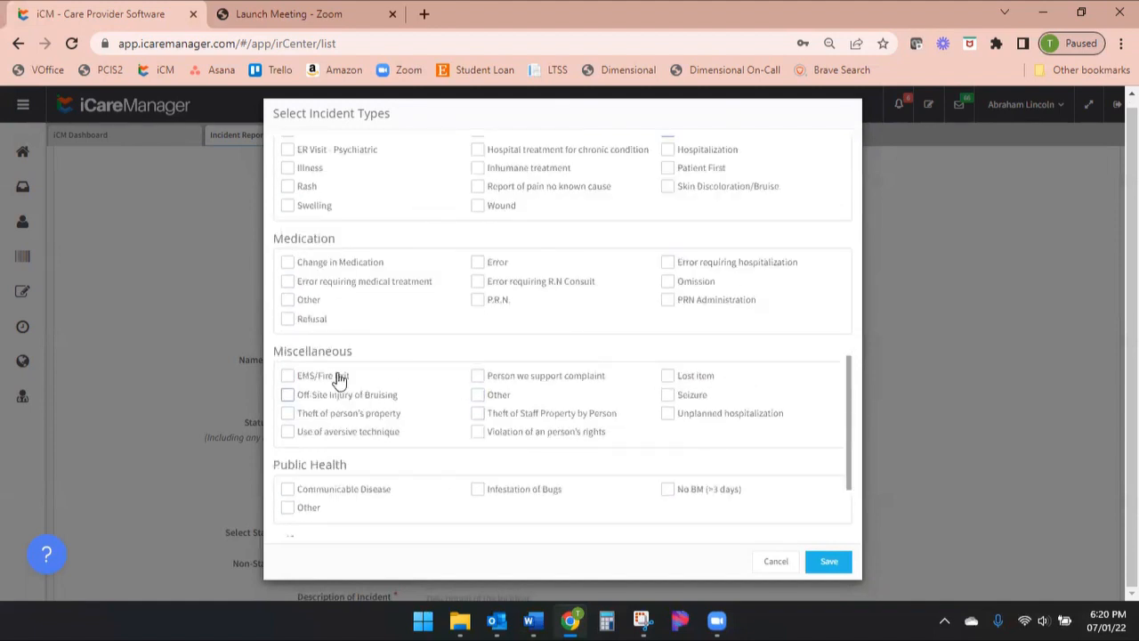
scroll(692, 433, "down", 2)
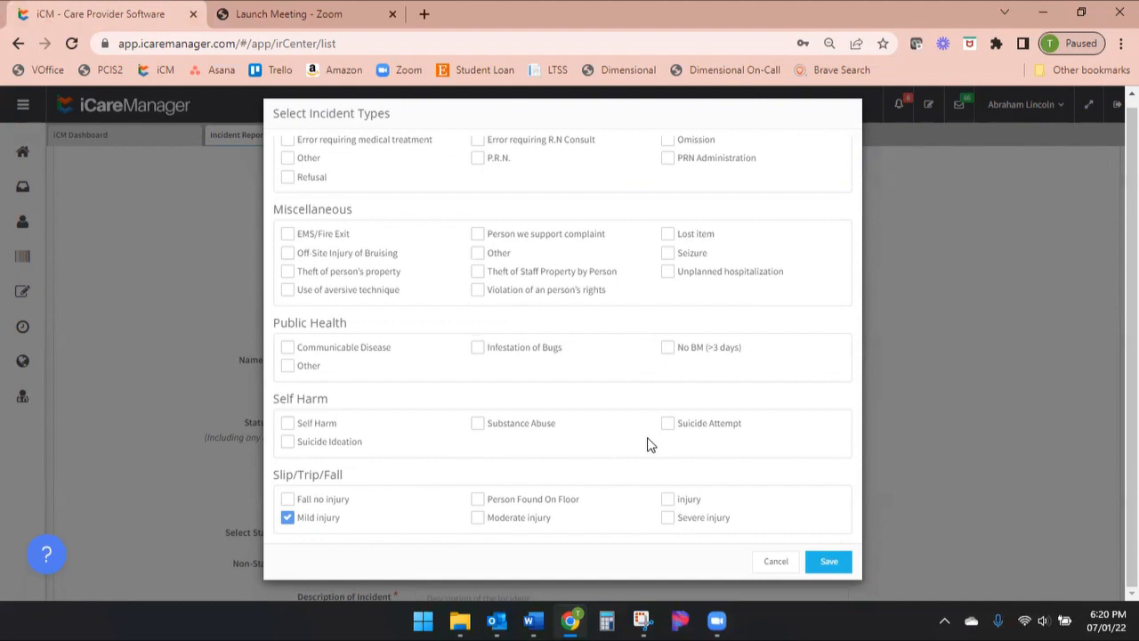
scroll(636, 413, "up", 1)
scroll(636, 413, "up", 5)
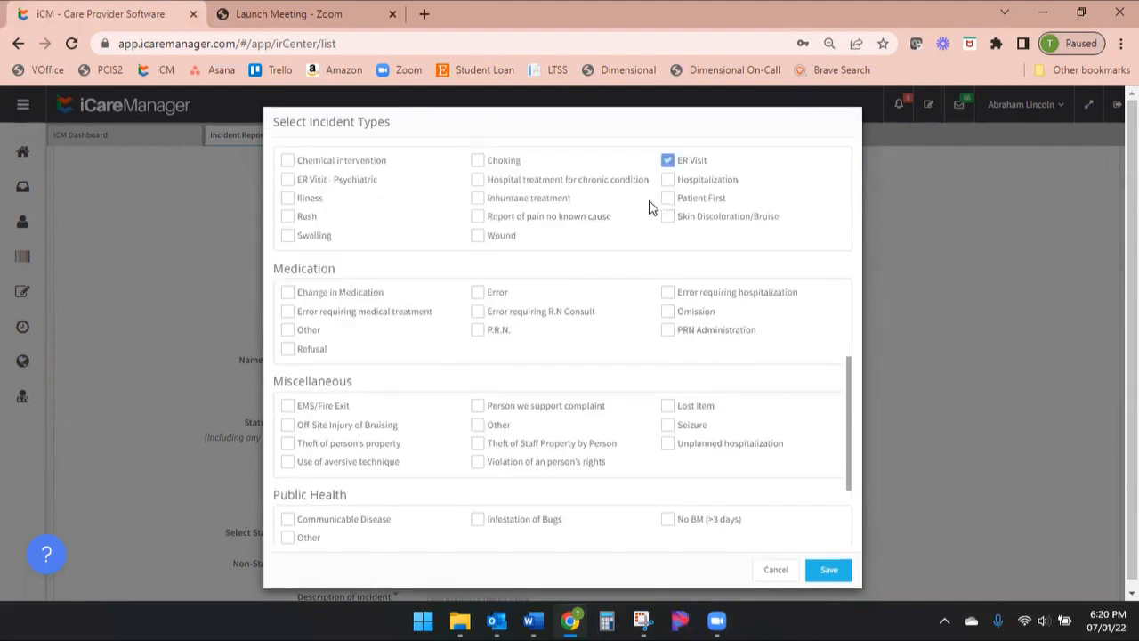
scroll(628, 253, "up", 4)
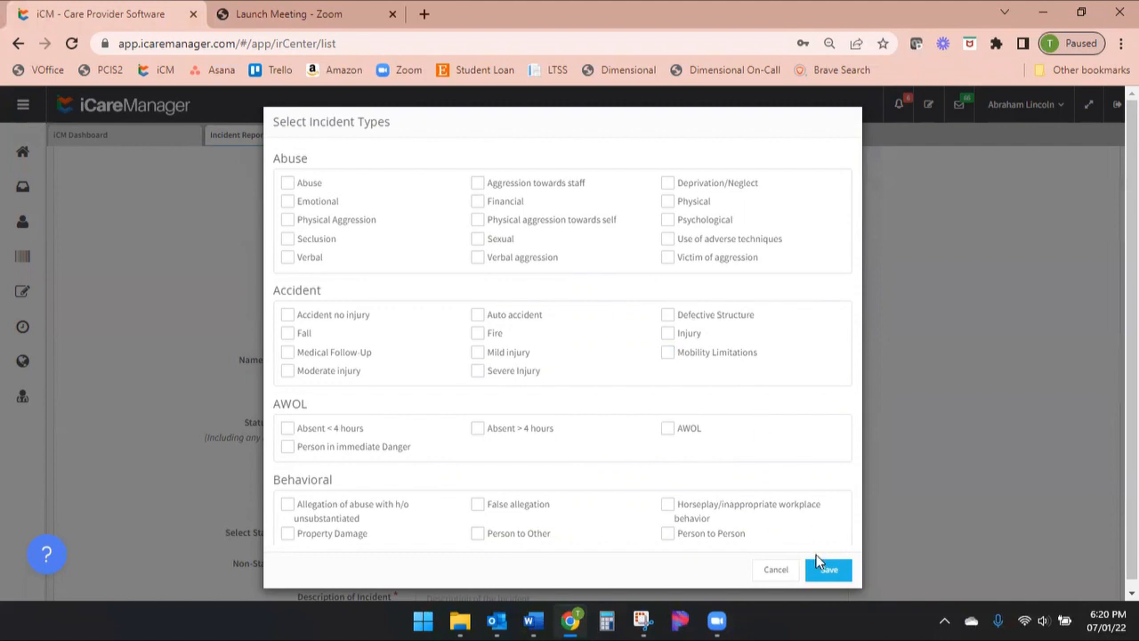
Save the selected incident types and enter the status at time of report, stating that the supported person is currently at BWMC ER
scroll(756, 445, "down", 1)
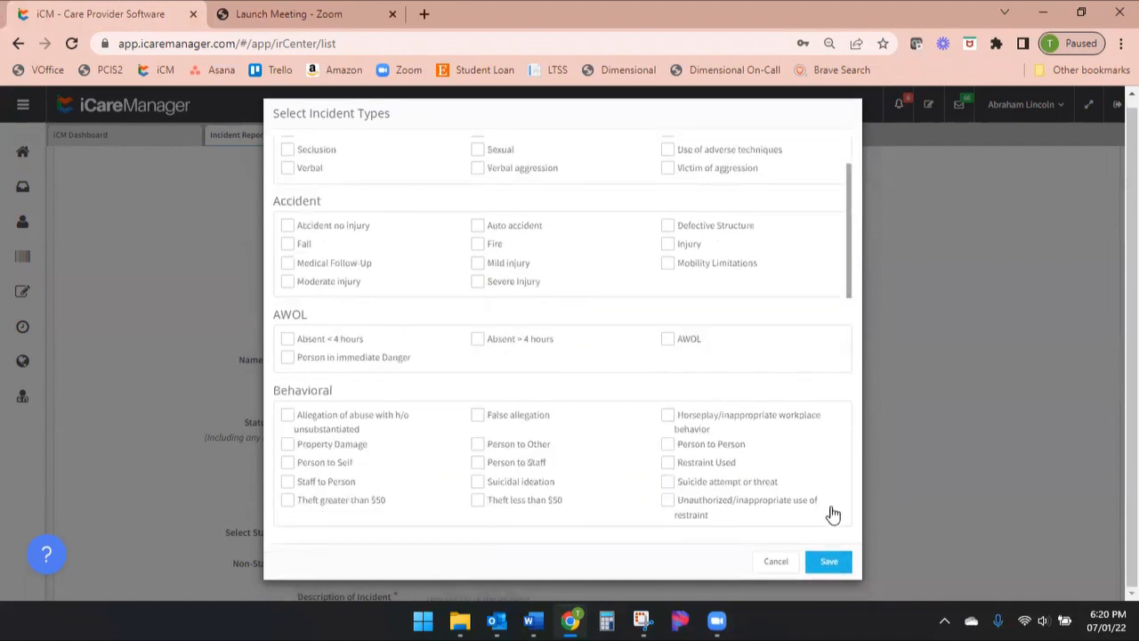
left_click(829, 563)
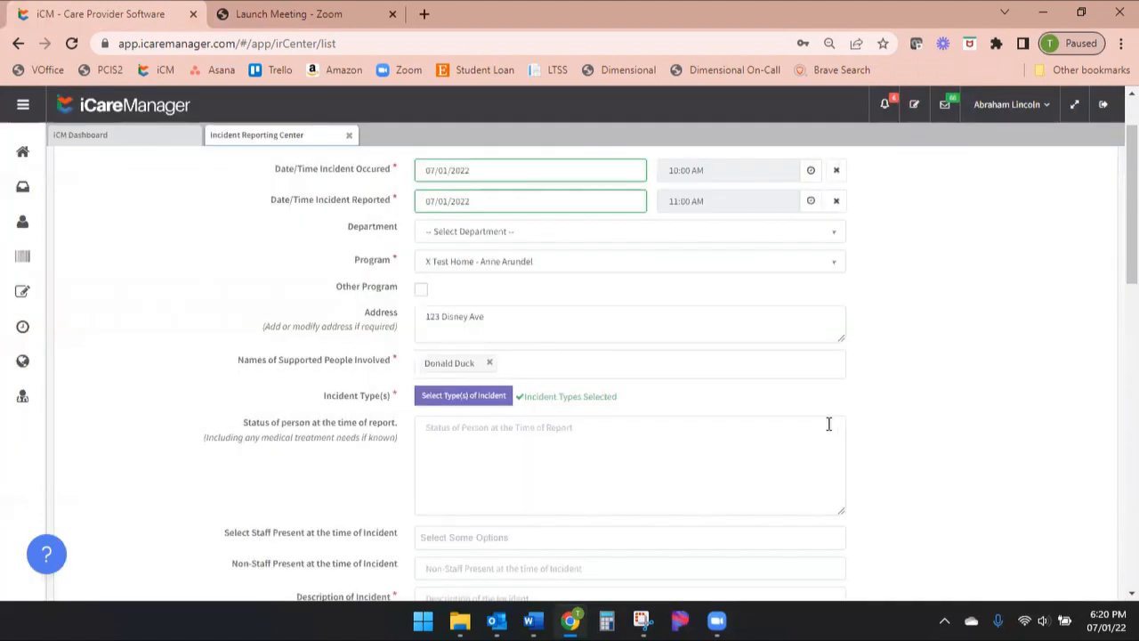
left_click(427, 430)
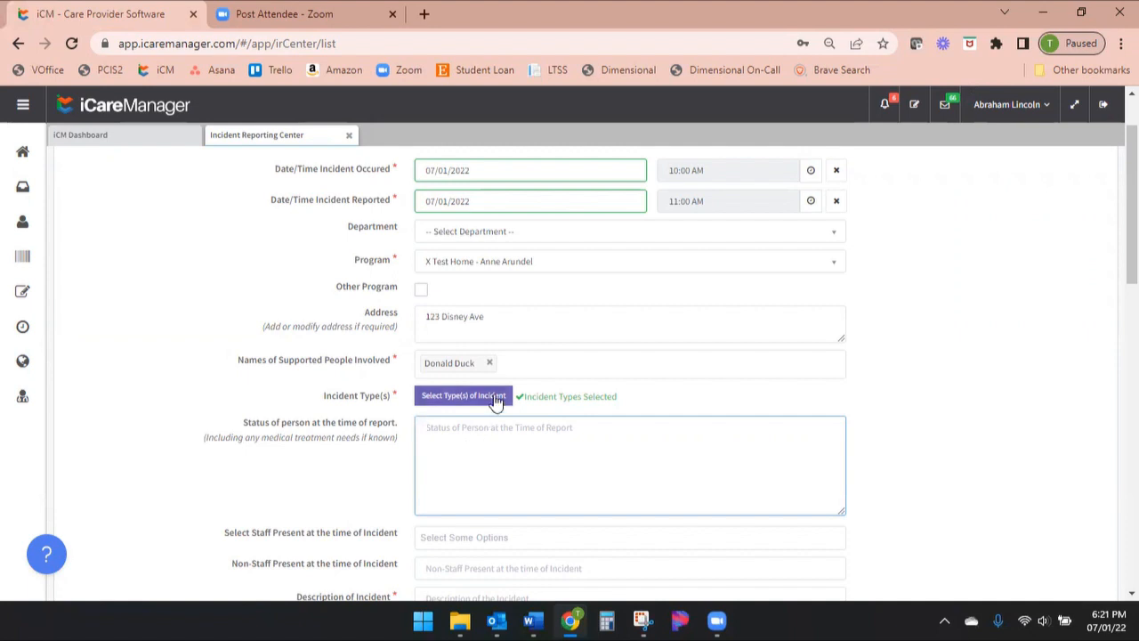
type("Donald")
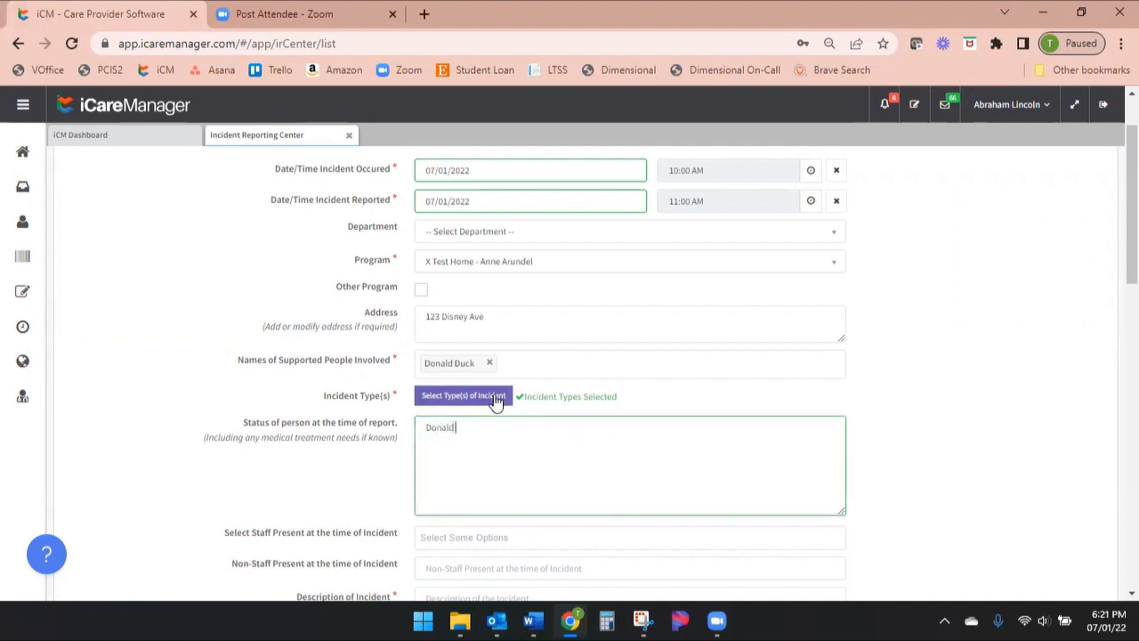
type(" Duck is currently at BWMC iR.")
scroll(979, 406, "down", 1)
scroll(979, 406, "down", 1)
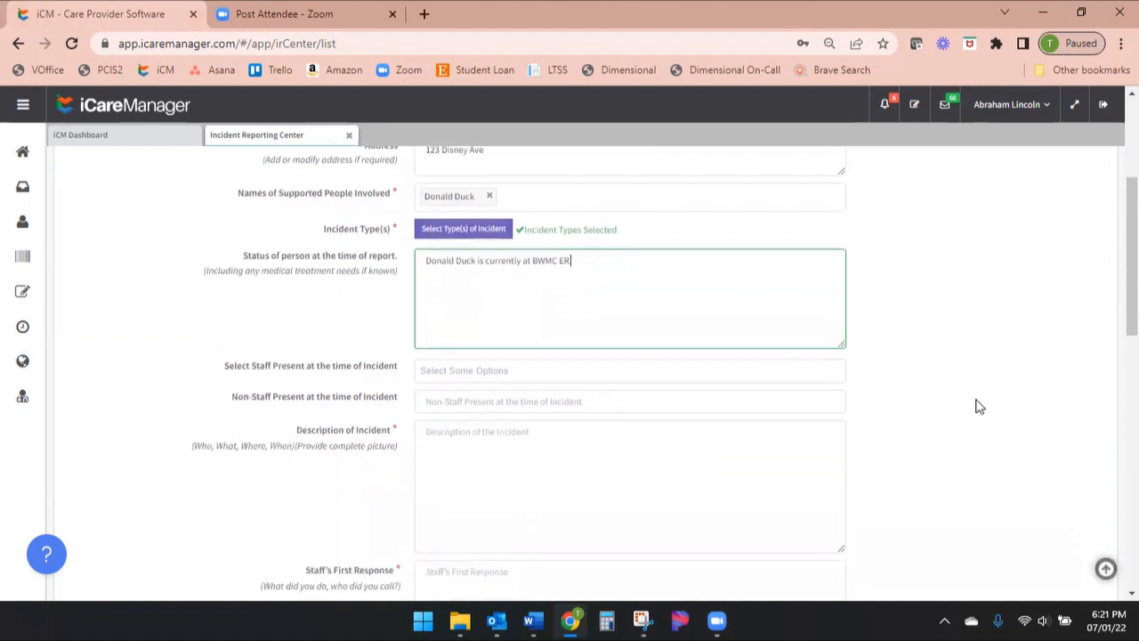
key("BackSpace")
Search the staff list by first name and add the matching staff member as present at the time of the incident
left_click(445, 371)
scroll(520, 416, "down", 3)
scroll(569, 521, "down", 3)
scroll(570, 521, "up", 8)
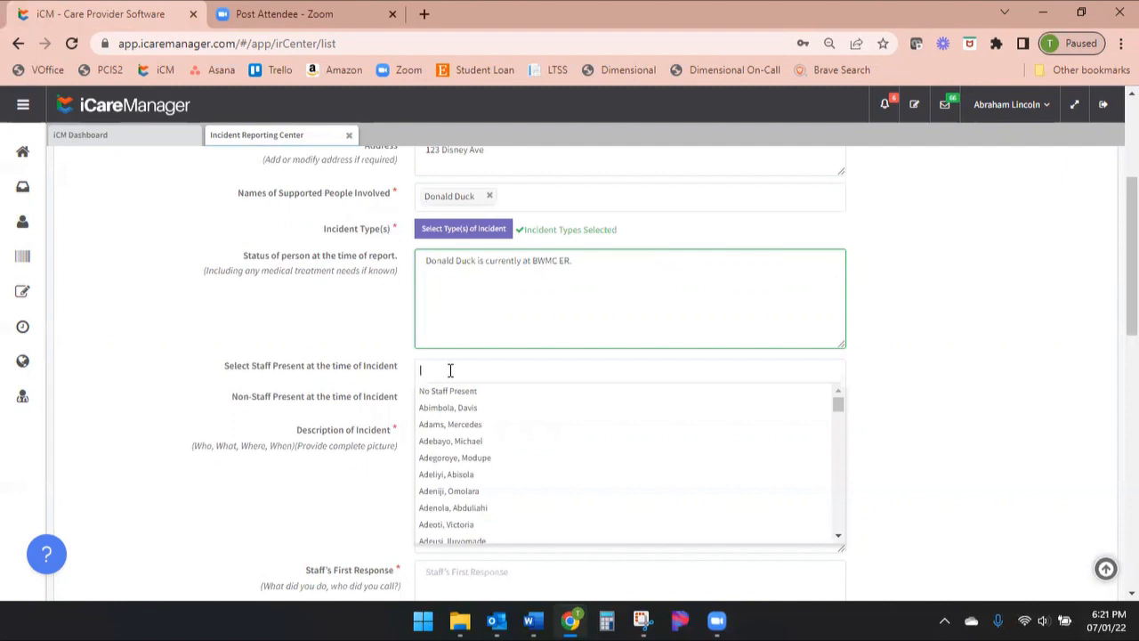
type("Geo")
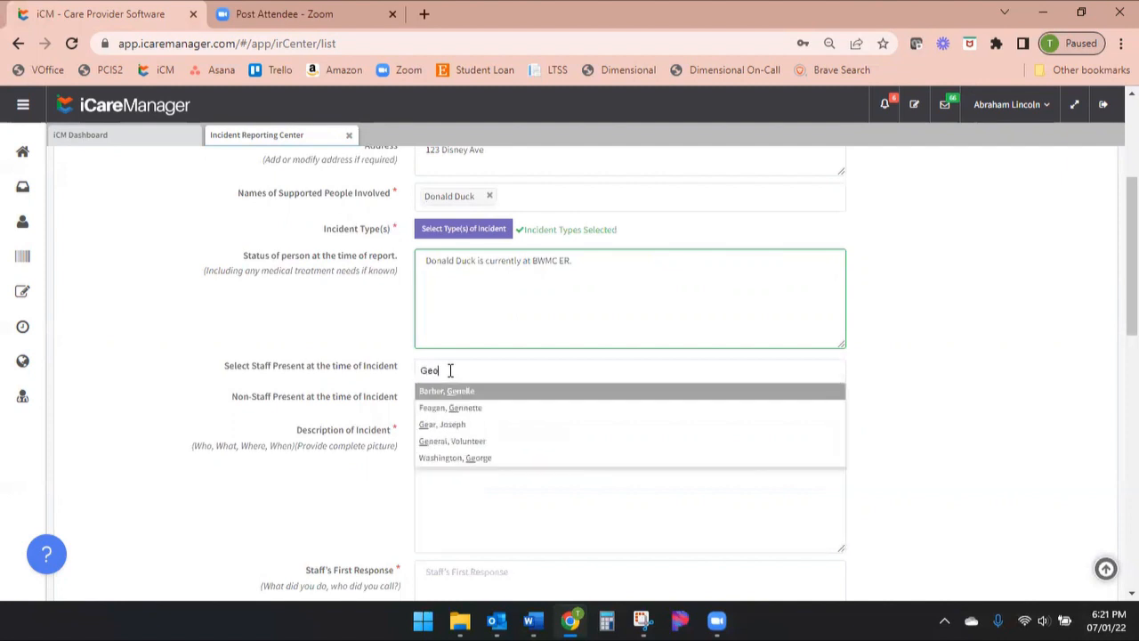
left_click(454, 393)
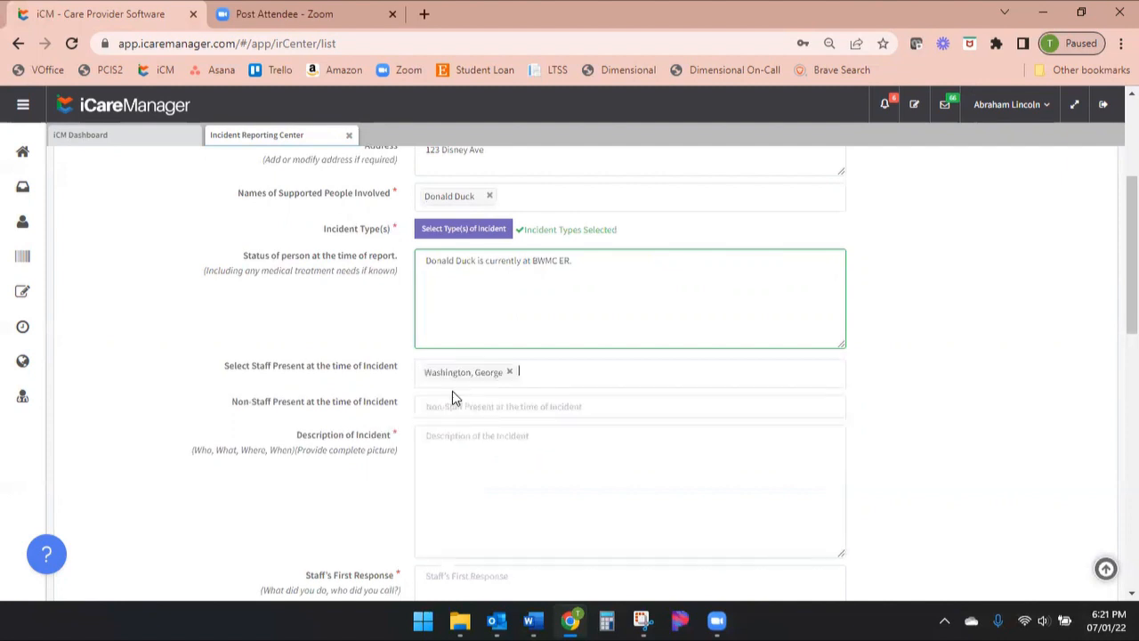
Add a second staff member as present at the time of the incident and remove that entry again
left_click(555, 372)
type("Thomas")
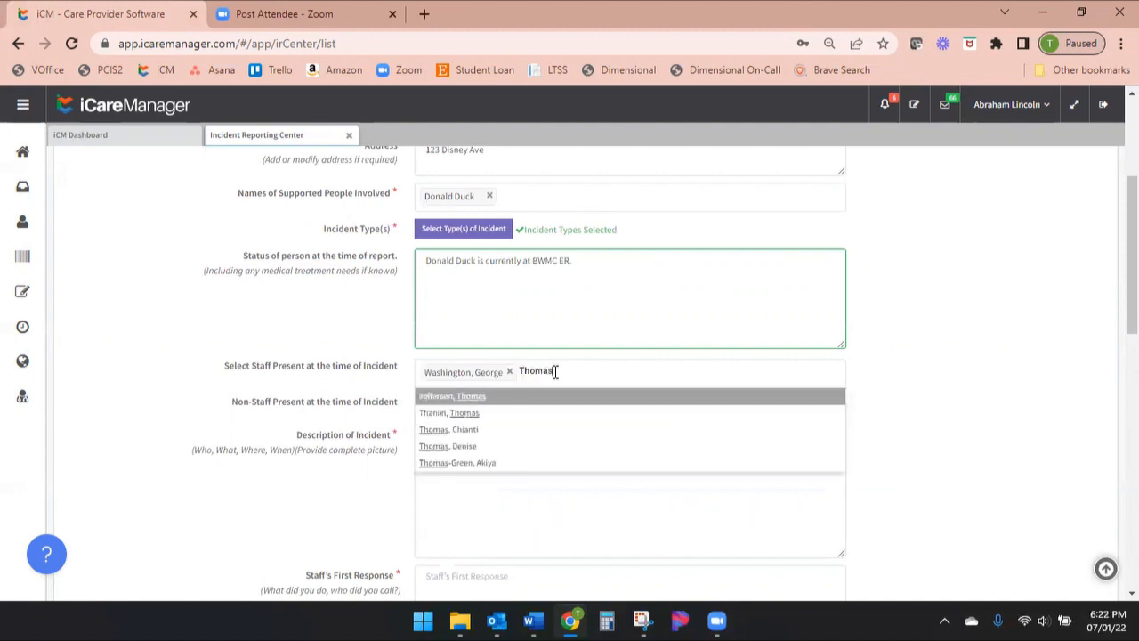
left_click(528, 396)
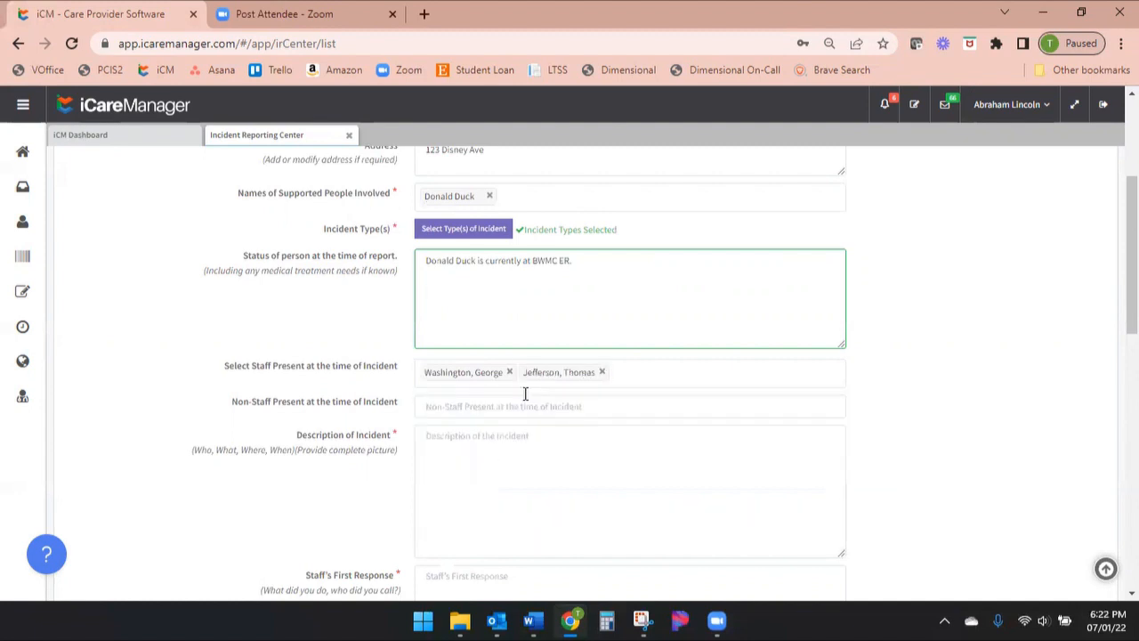
left_click(602, 374)
left_click(573, 374)
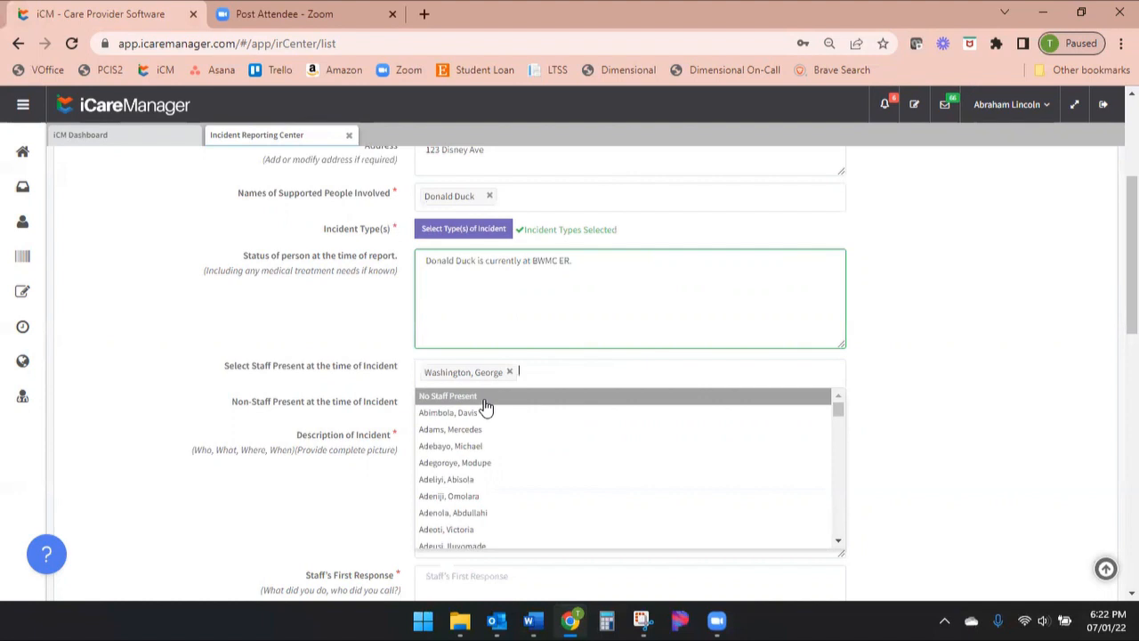
left_click(229, 418)
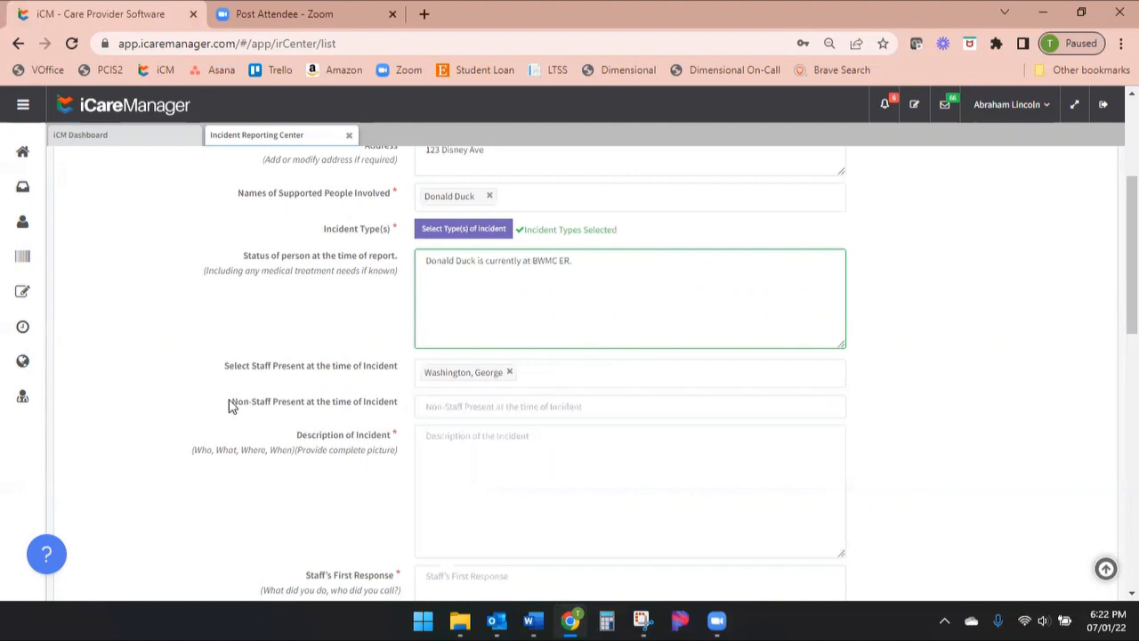
Examine the Non-Staff Present at the time of Incident field and its suggested entry, without filling it in
left_click_drag(232, 402, 398, 403)
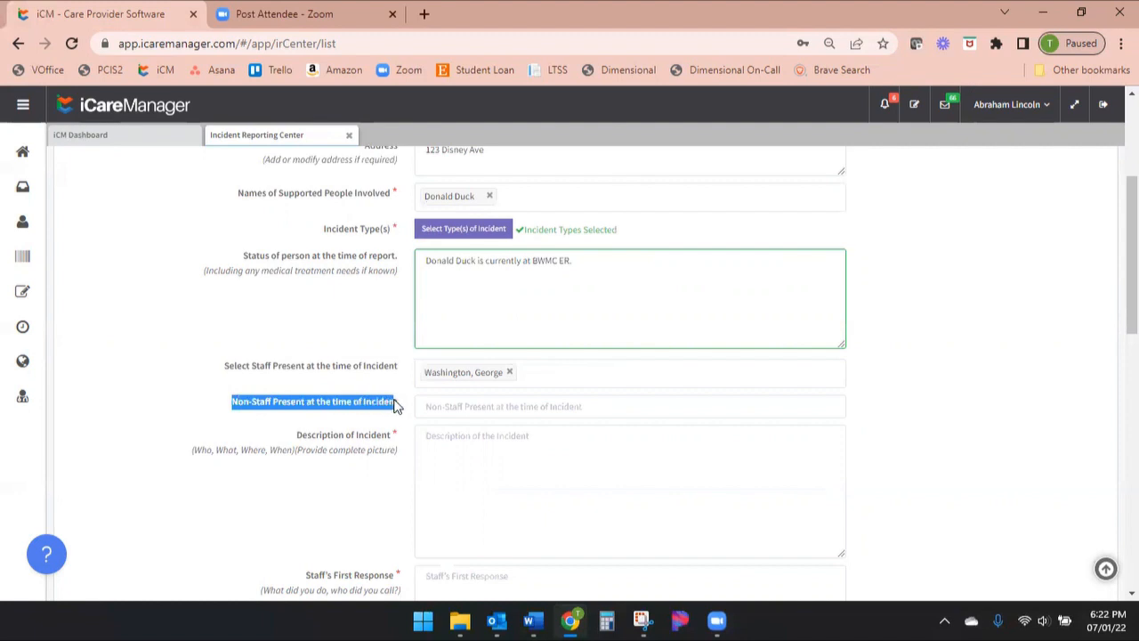
left_click(431, 408)
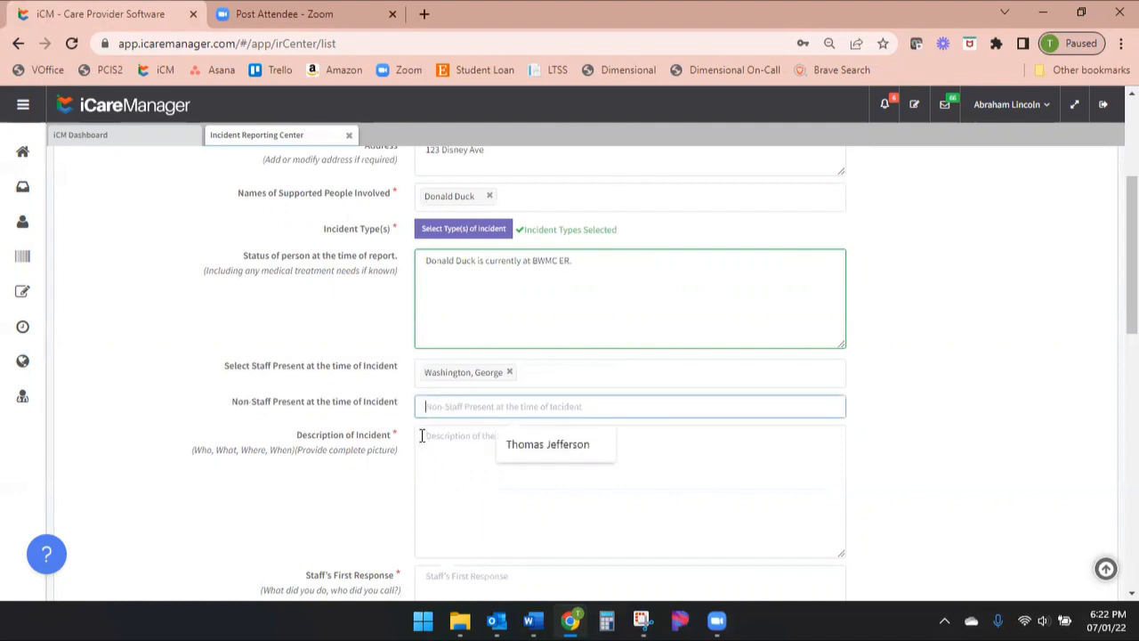
left_click(423, 434)
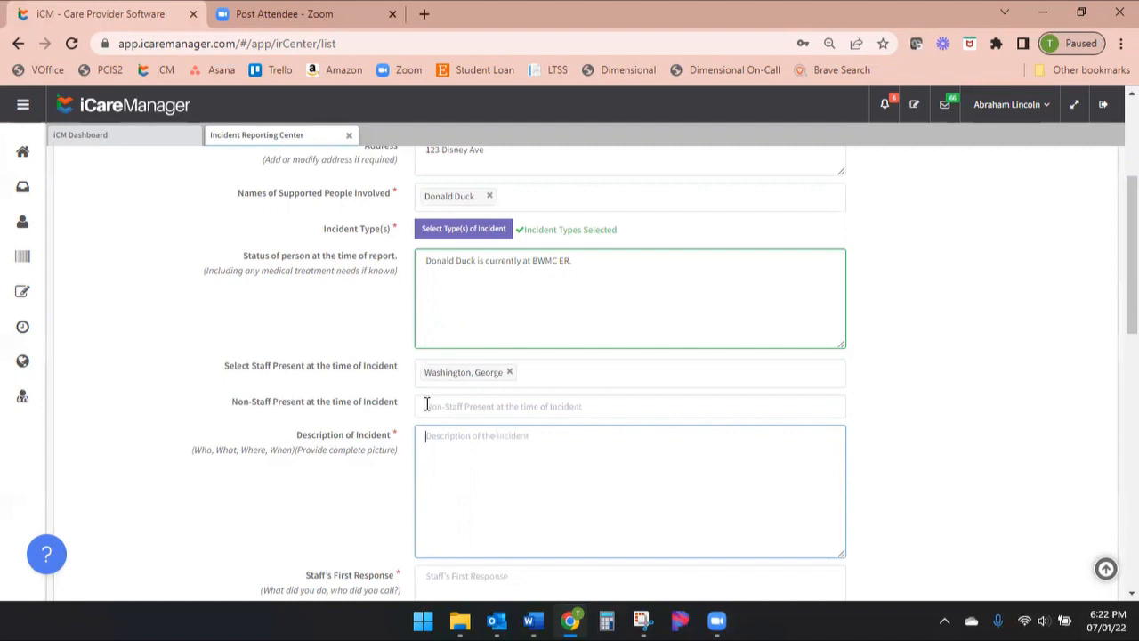
left_click(555, 372)
scroll(540, 421, "down", 2)
left_click(351, 422)
left_click(428, 406)
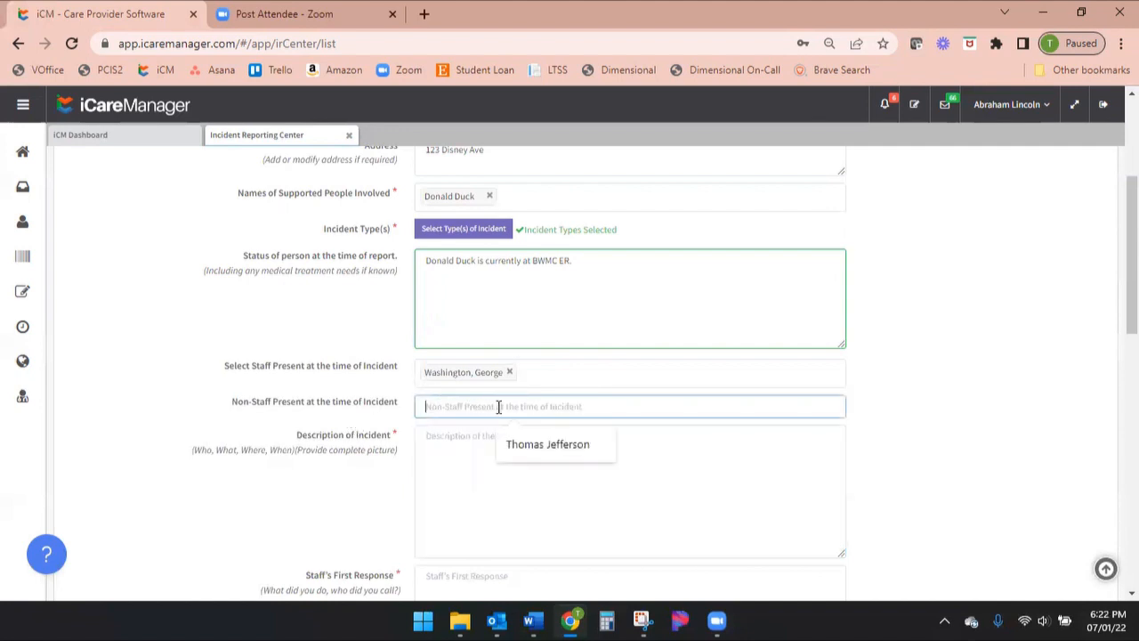
Describe the incident: the 10am fall on the stairs, forehead mark, ice, vital signs (temp 97.7, BP 130/70, Pulse 62), nurse's instruction and trip to BWMC ER
left_click(463, 449)
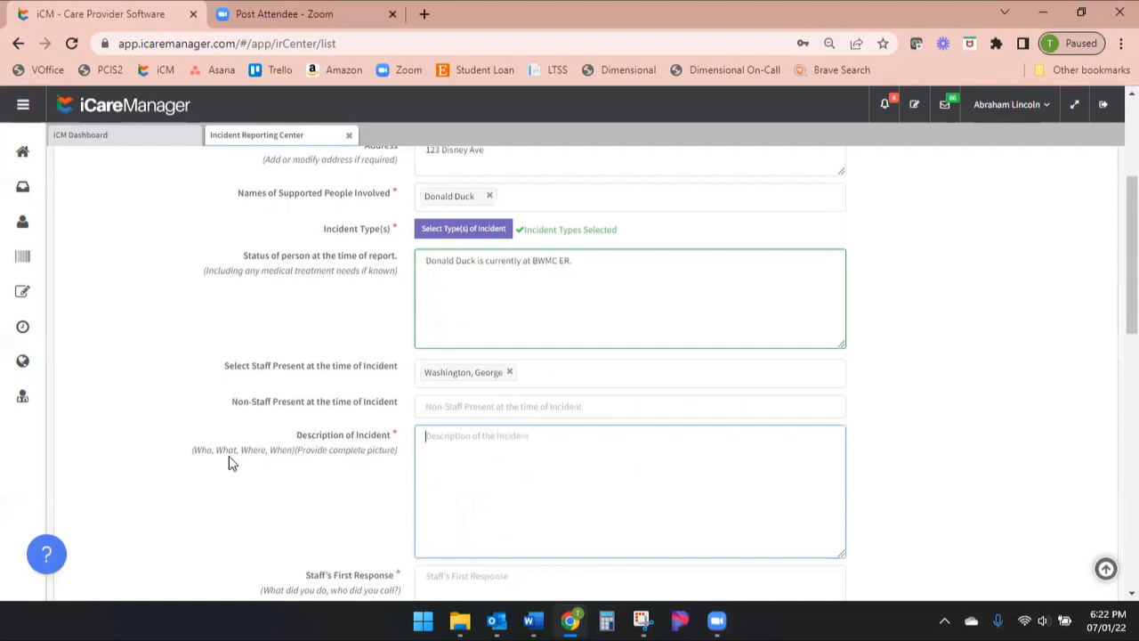
left_click_drag(195, 454, 292, 456)
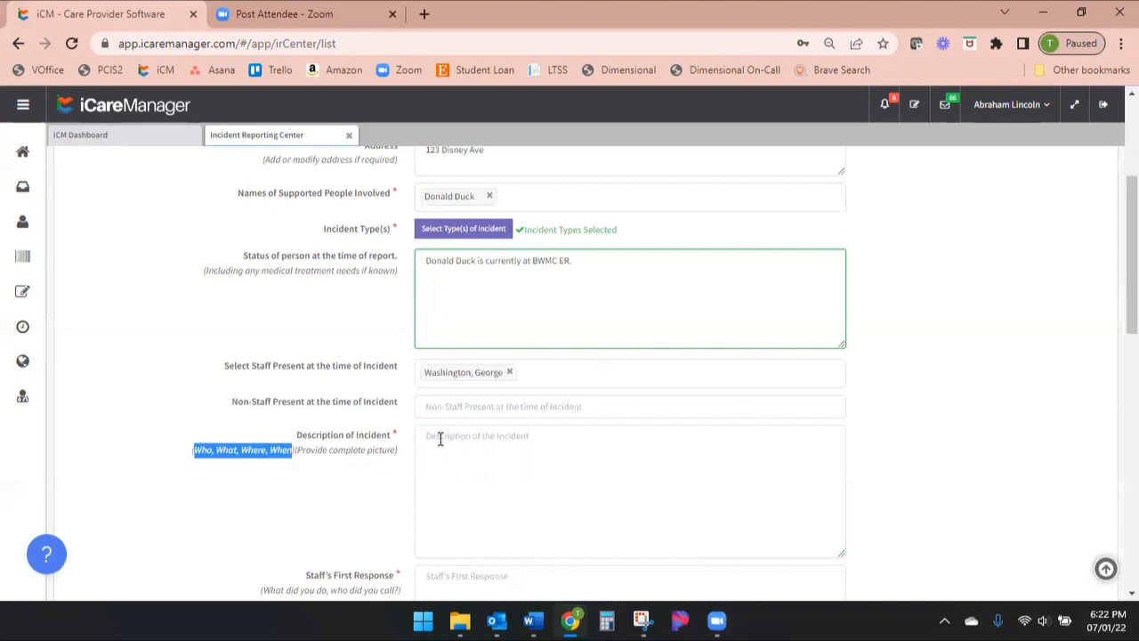
left_click(436, 438)
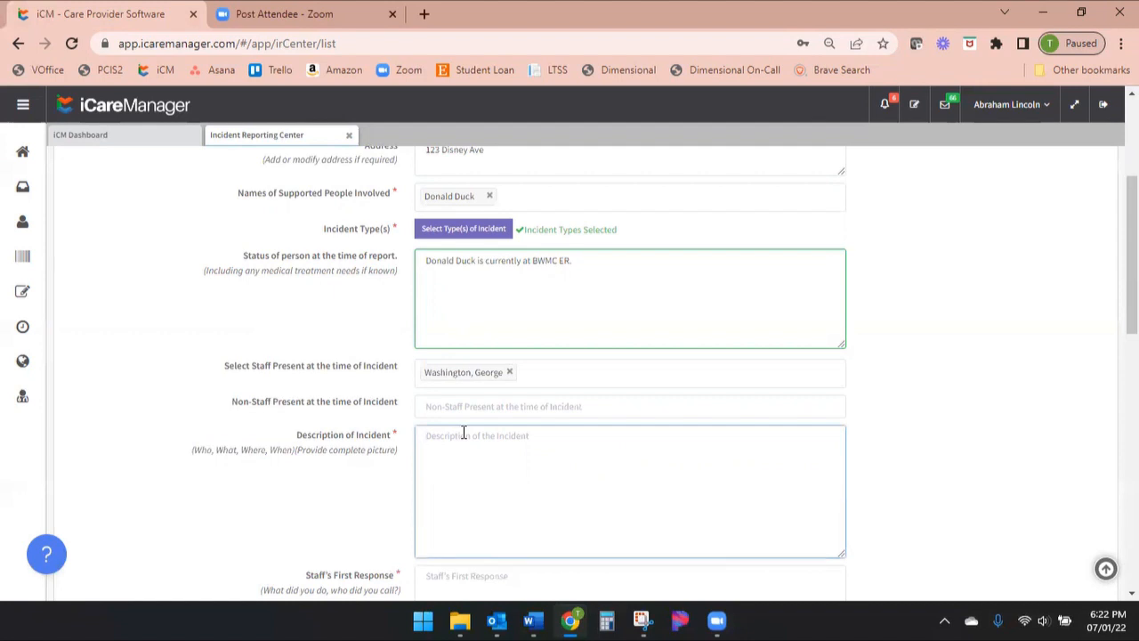
scroll(653, 302, "up", 1)
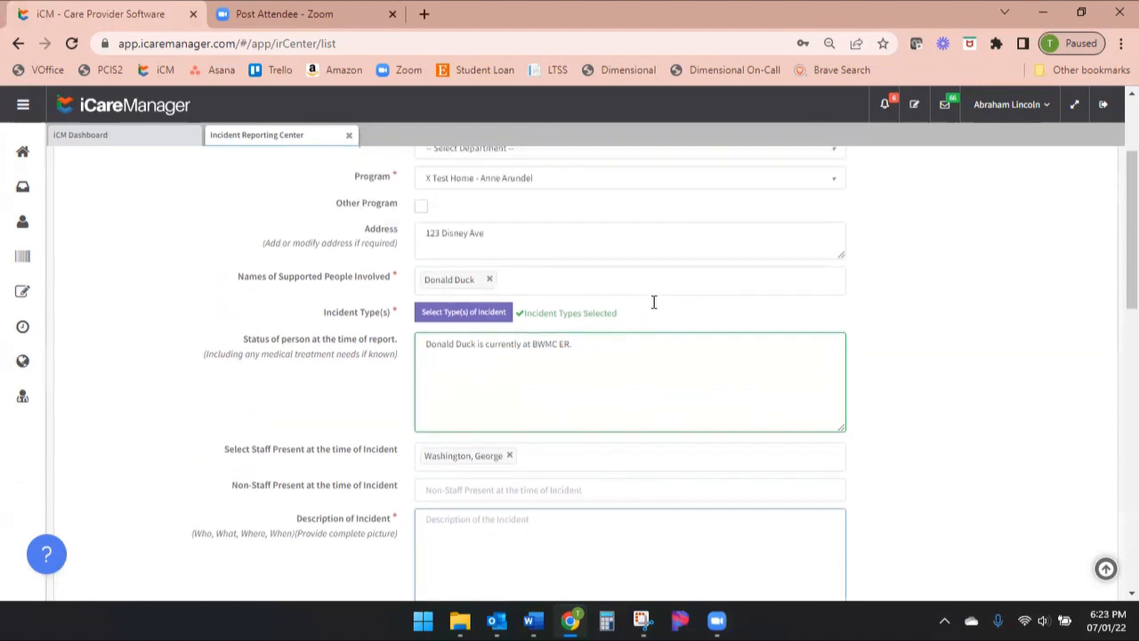
scroll(638, 347, "down", 1)
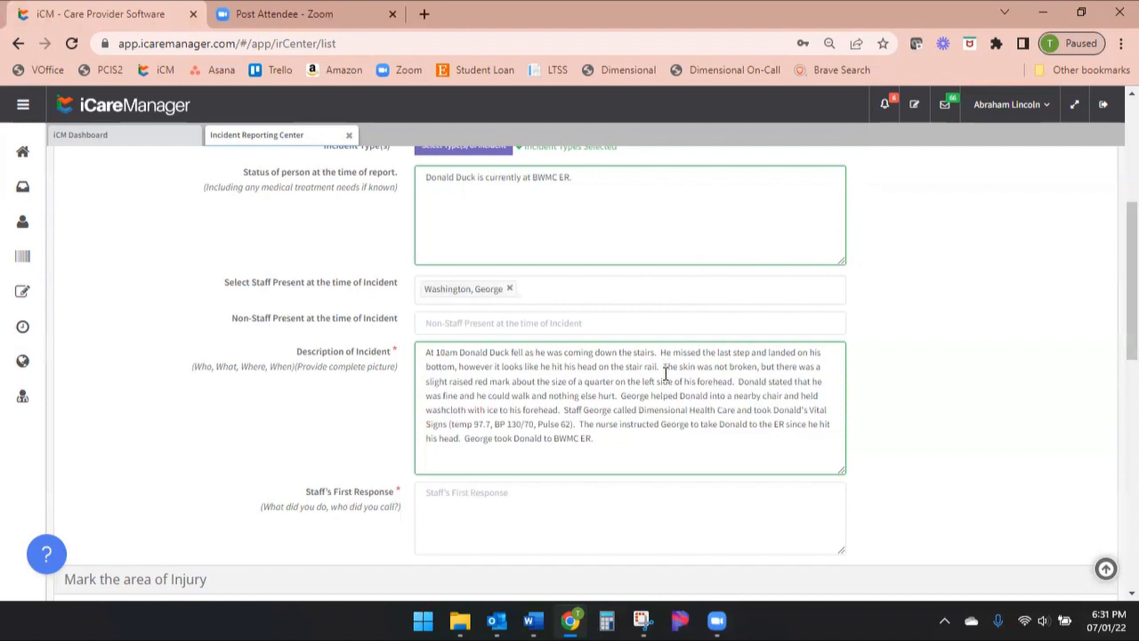
Review the incident description, highlighting the injury details, the person's statement and staff help, and the vital signs
left_click_drag(663, 366, 829, 381)
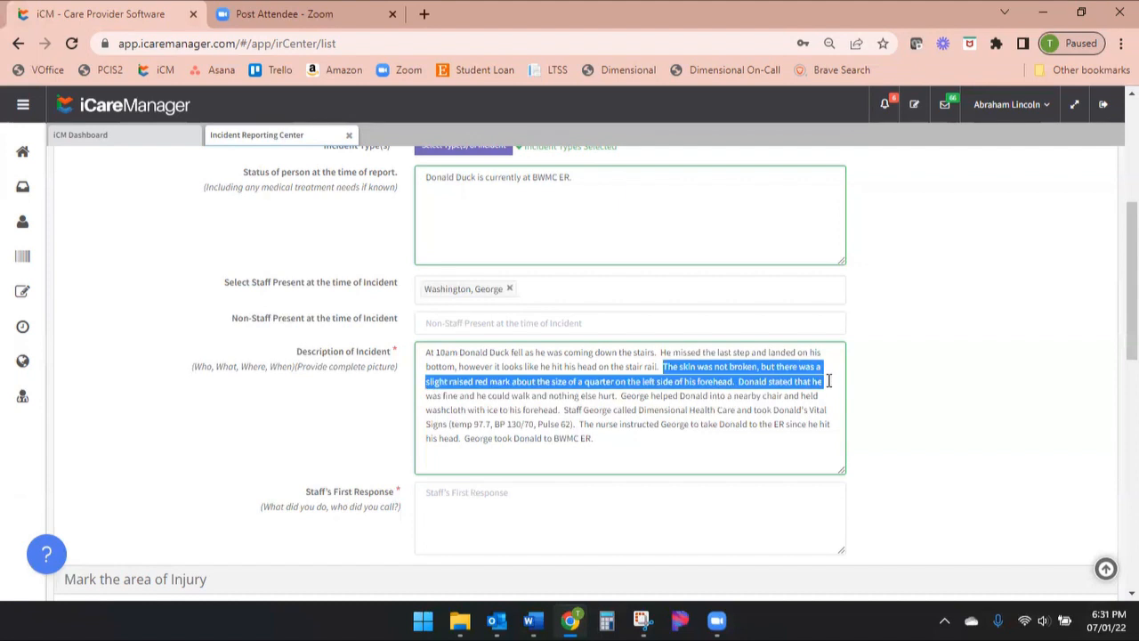
left_click_drag(829, 379, 739, 381)
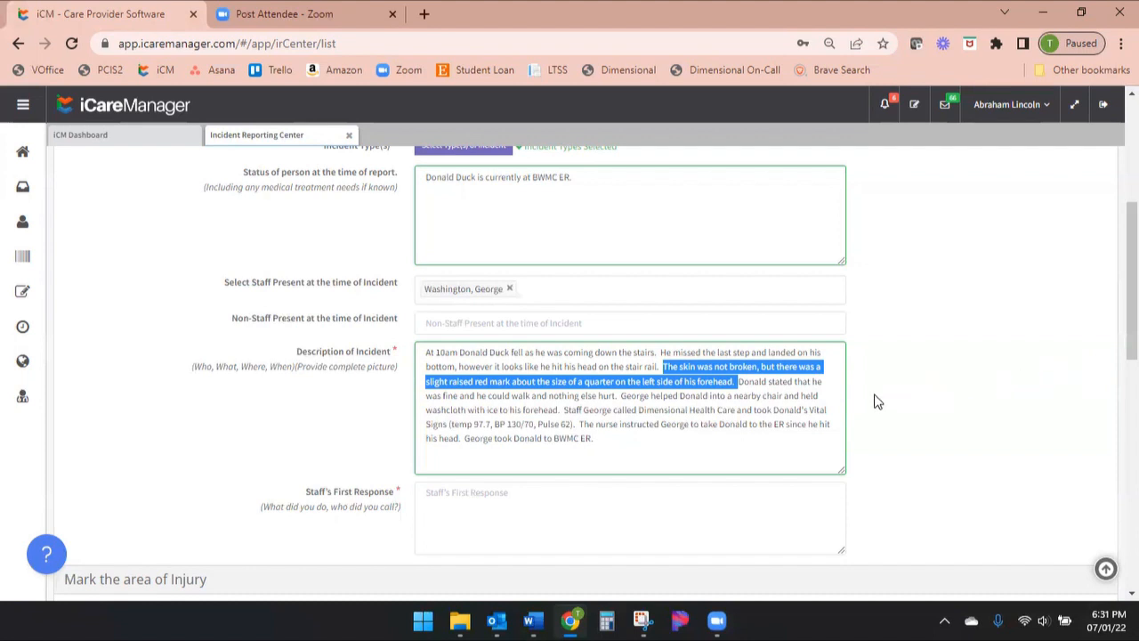
key("Right")
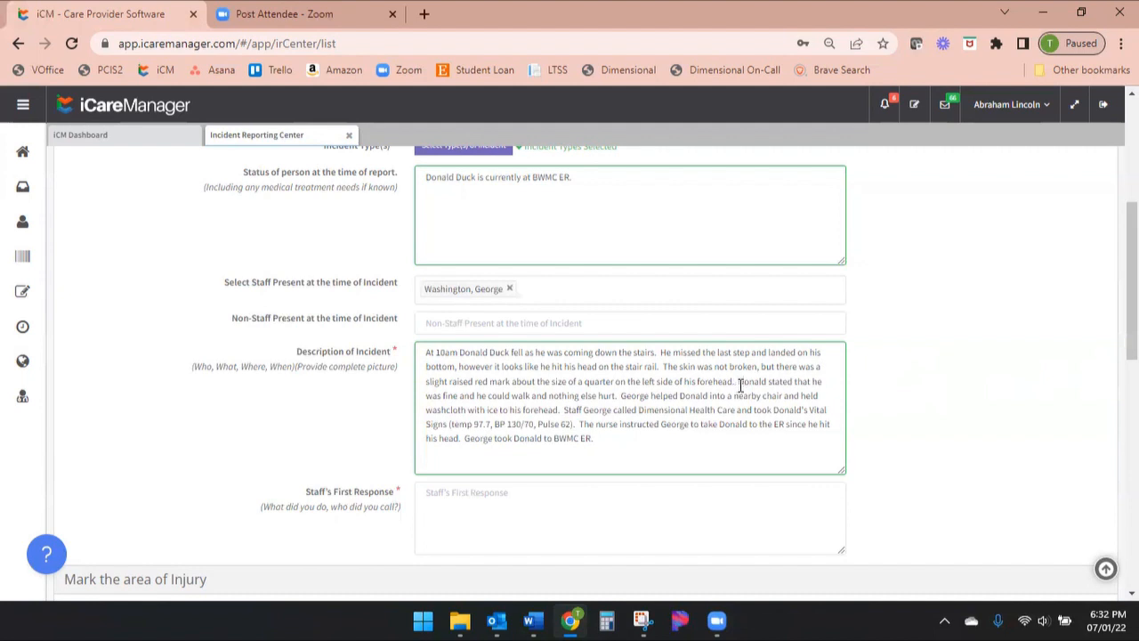
left_click_drag(740, 384, 788, 396)
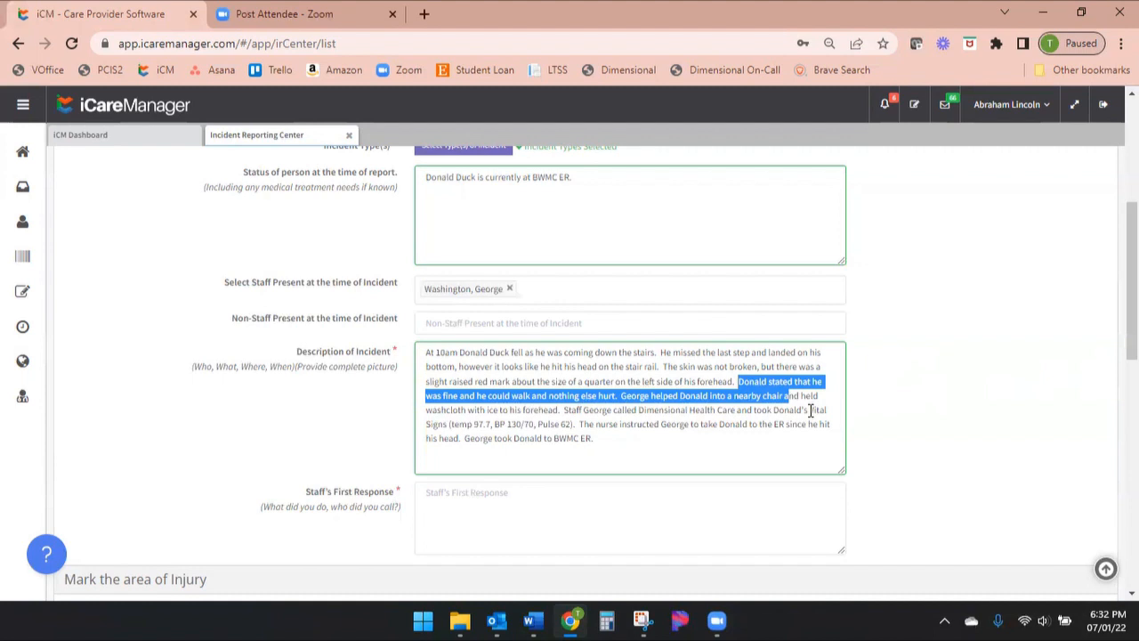
left_click_drag(448, 425, 574, 426)
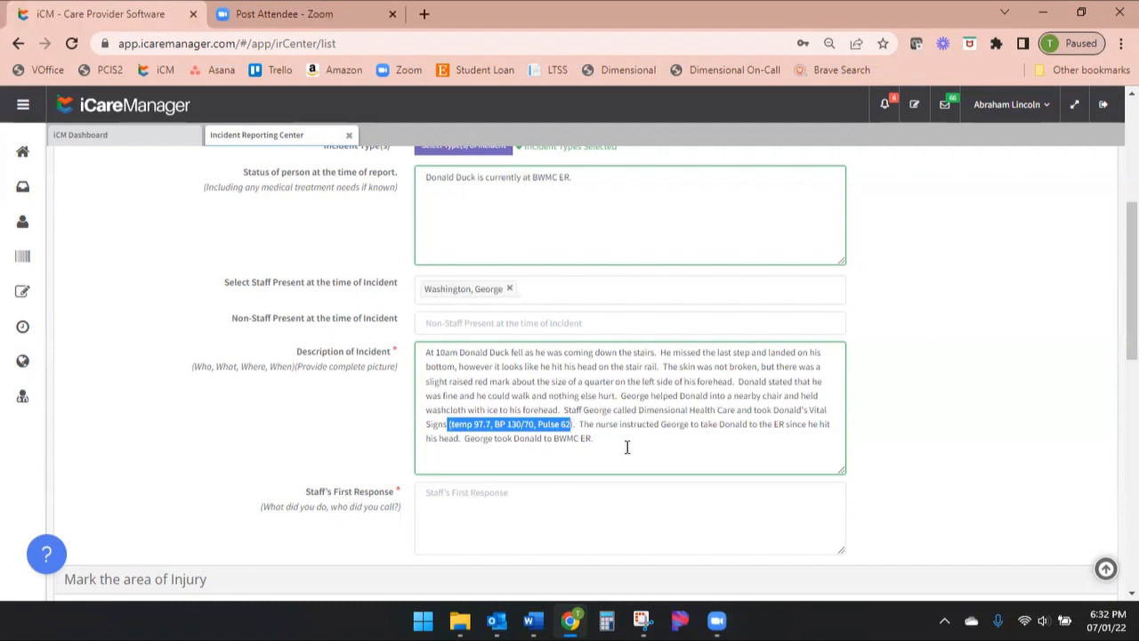
left_click(593, 437)
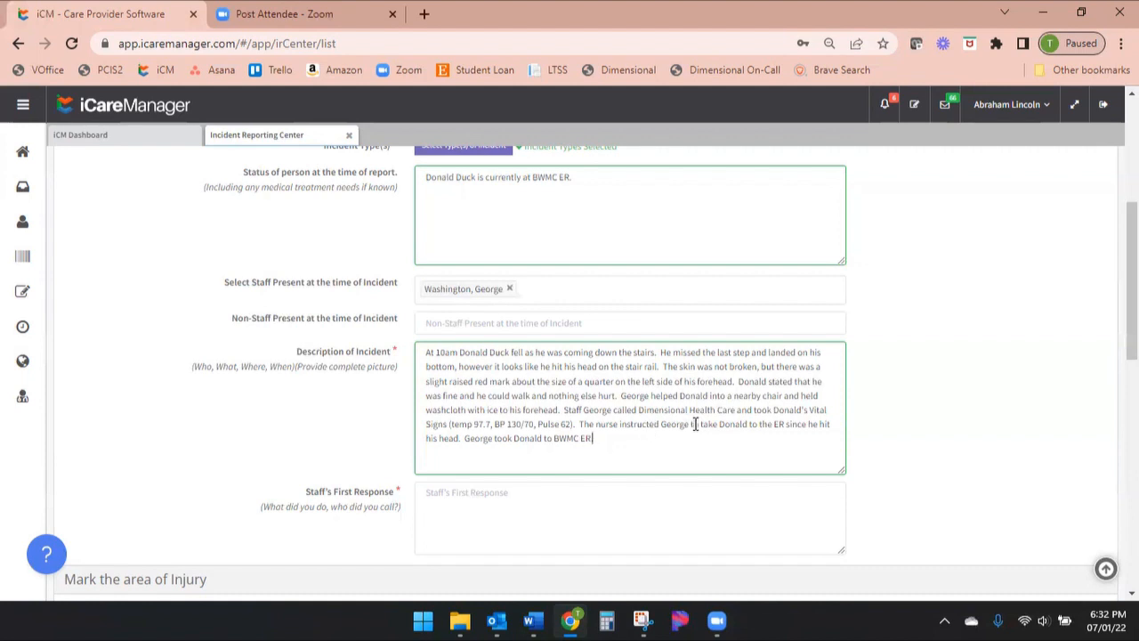
Enter the staff's first response: called Dimensional Health Care, and on the way to the ER the Bello Machre Program Director and the person's father
scroll(697, 433, "down", 1)
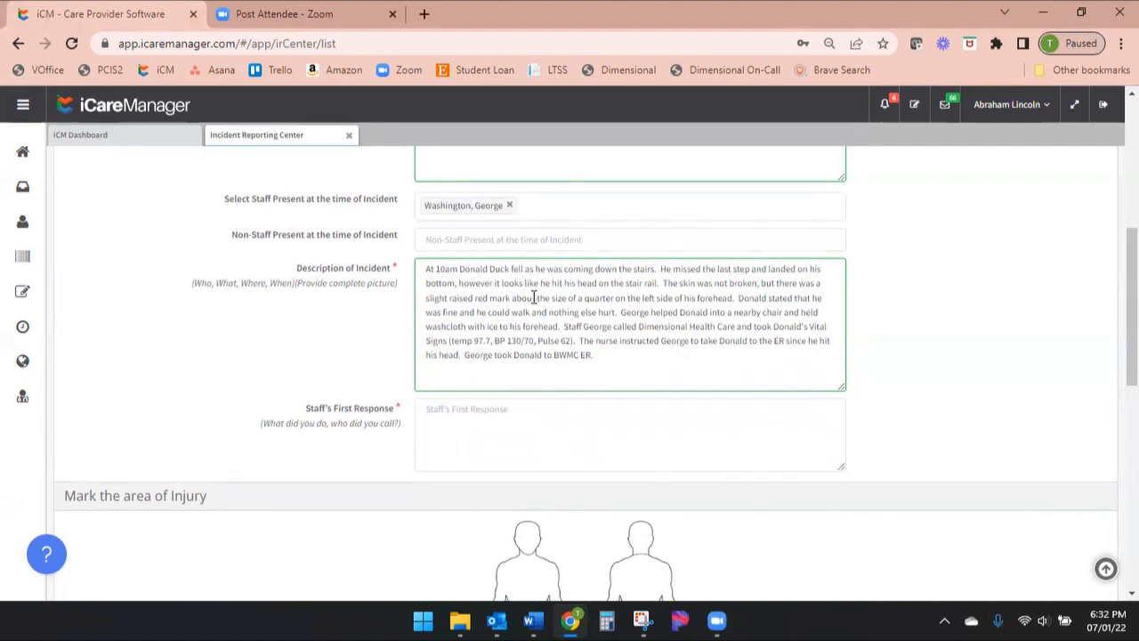
left_click(449, 417)
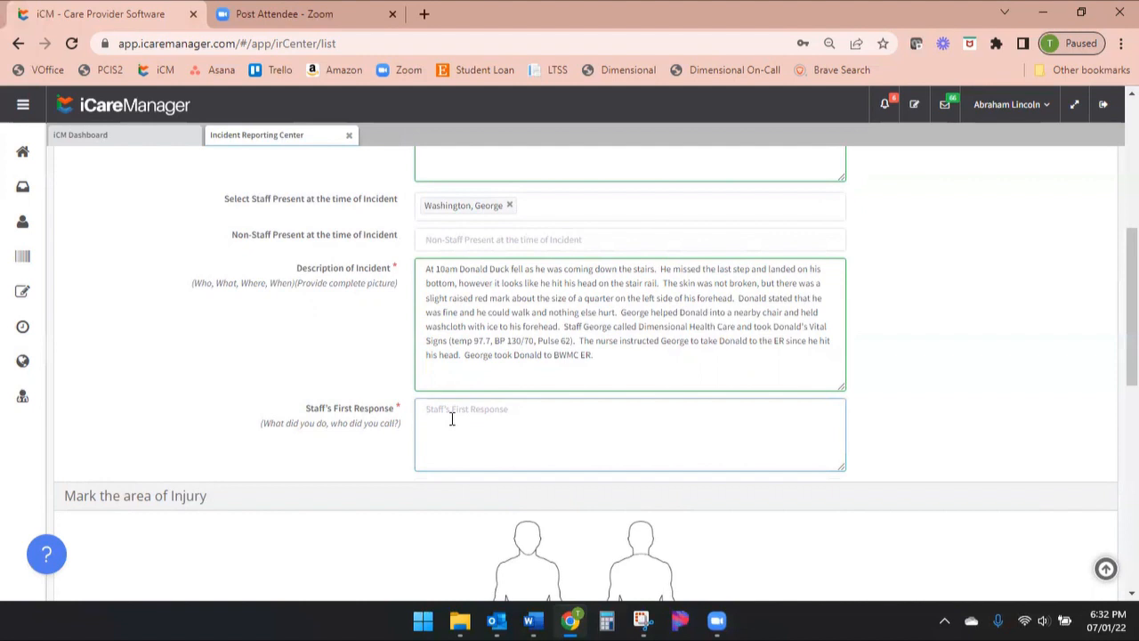
type("George called Dimensional Health Care.  On the way to the ER, George called the Bello Machre Program Director Thomas Jefferson and Donald's father, Mickey Mouse.")
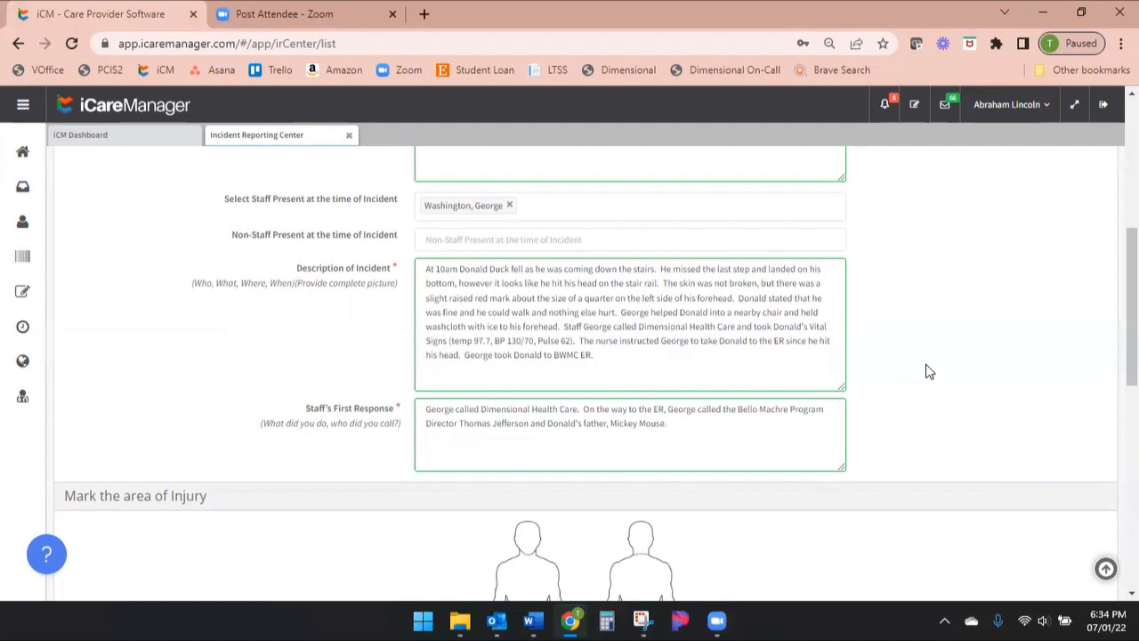
Mark the injury on the left side of the forehead on the front body diagram
scroll(964, 361, "down", 3)
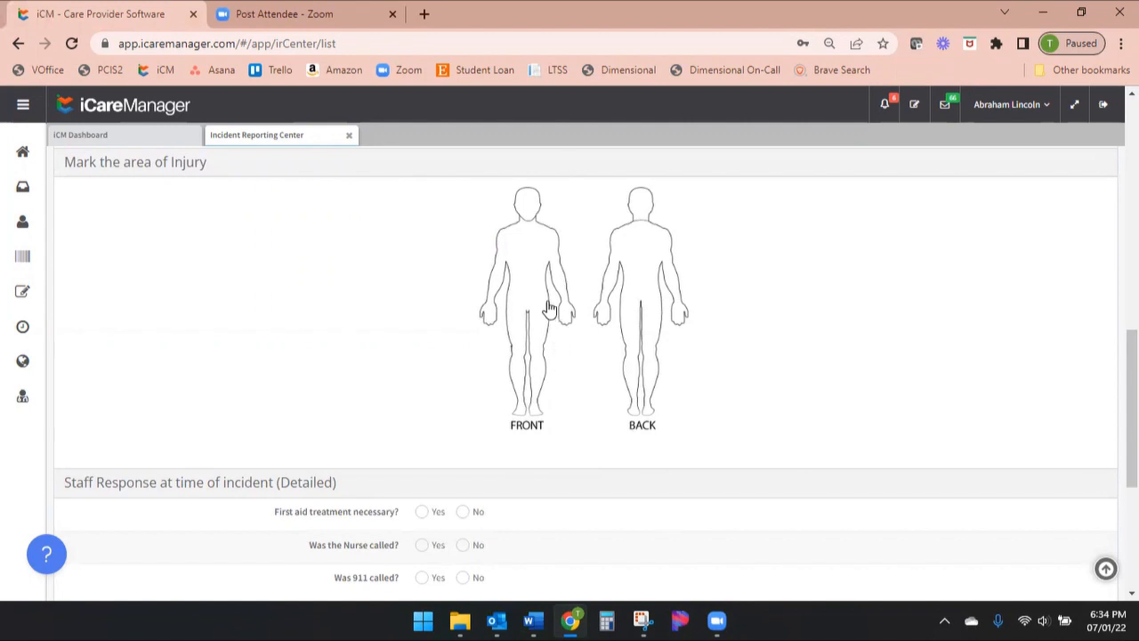
left_click(534, 194)
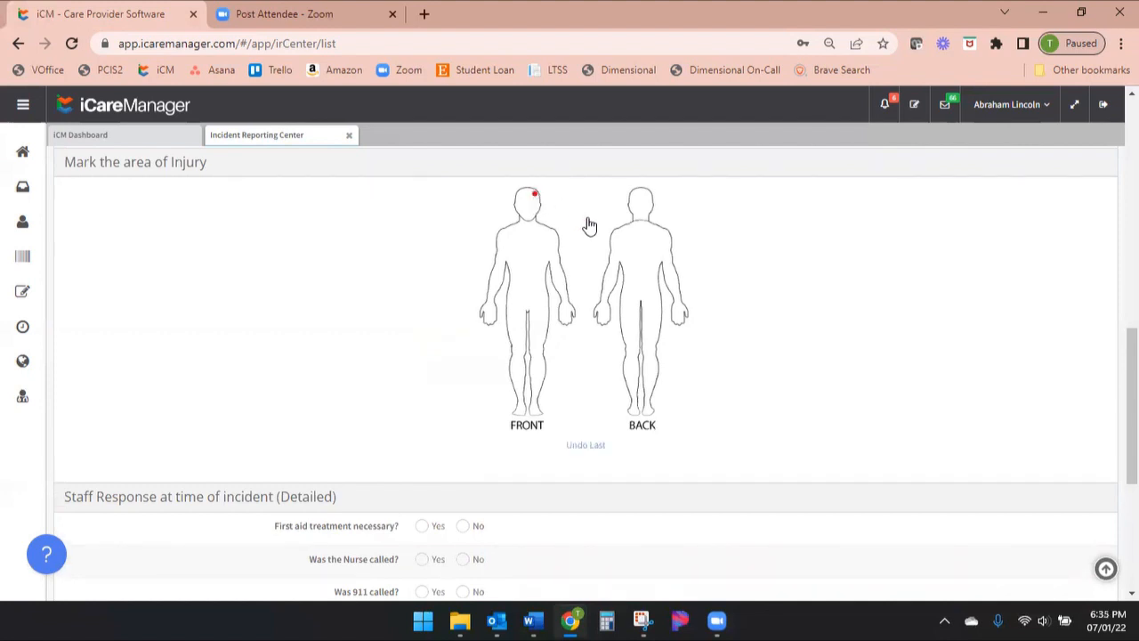
Place extra injury marks on the front and back body diagrams and undo them, keeping only the forehead mark
left_click(501, 263)
left_click(542, 268)
left_click(539, 310)
left_click(501, 340)
left_click(624, 293)
left_click(683, 281)
left_click(587, 446)
left_click(585, 447)
left_click(586, 447)
left_click(586, 446)
left_click(586, 447)
left_click(585, 447)
Mark first aid as necessary, describing staff helping the person to a nearby chair, assessing him and placing a washcloth with ice on his forehead injury
scroll(872, 328, "down", 5)
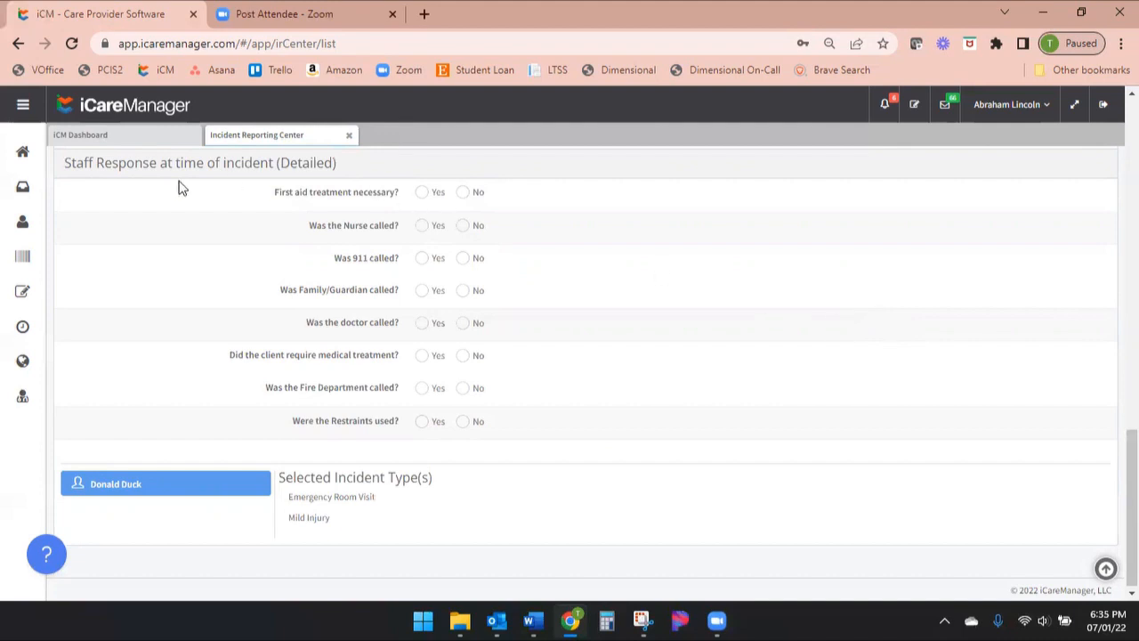
left_click_drag(77, 164, 64, 164)
left_click_drag(328, 165, 345, 171)
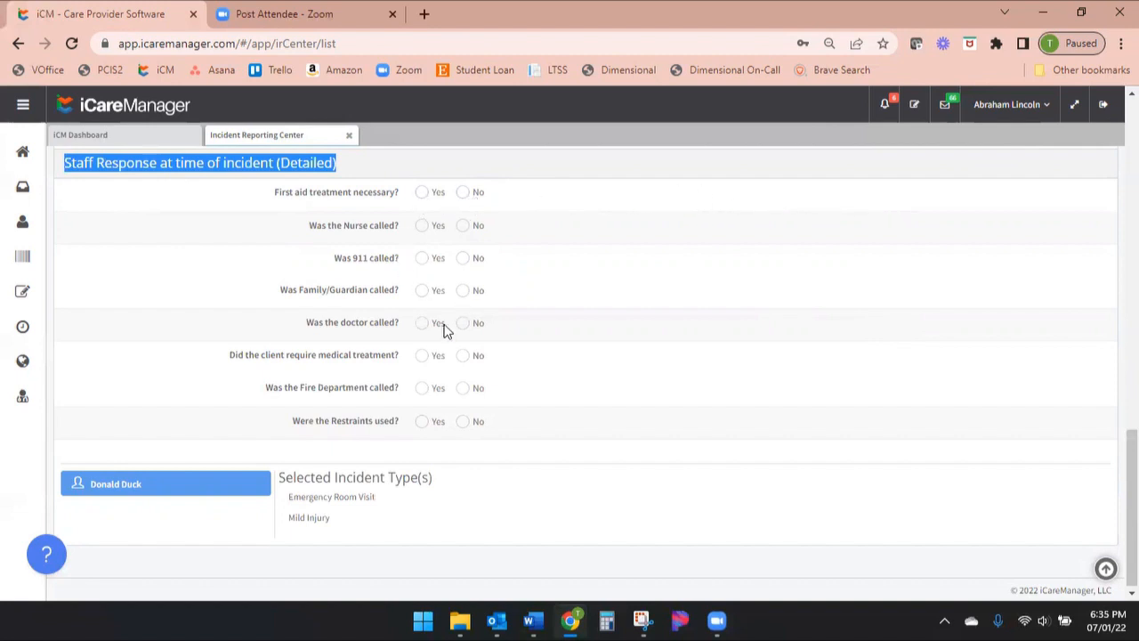
left_click(421, 196)
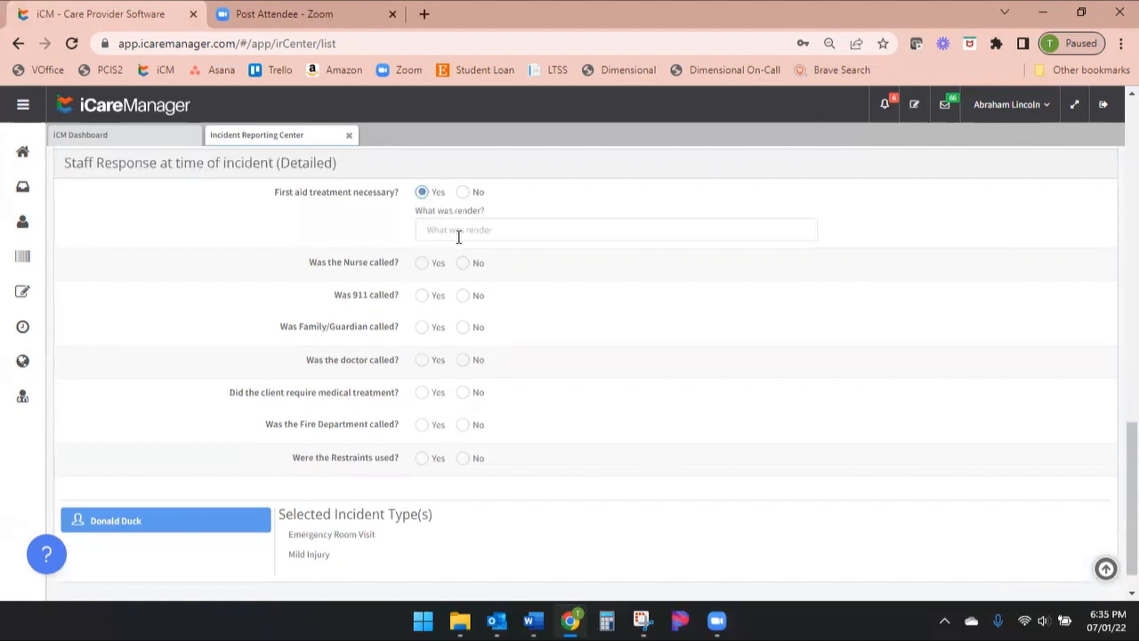
left_click(427, 231)
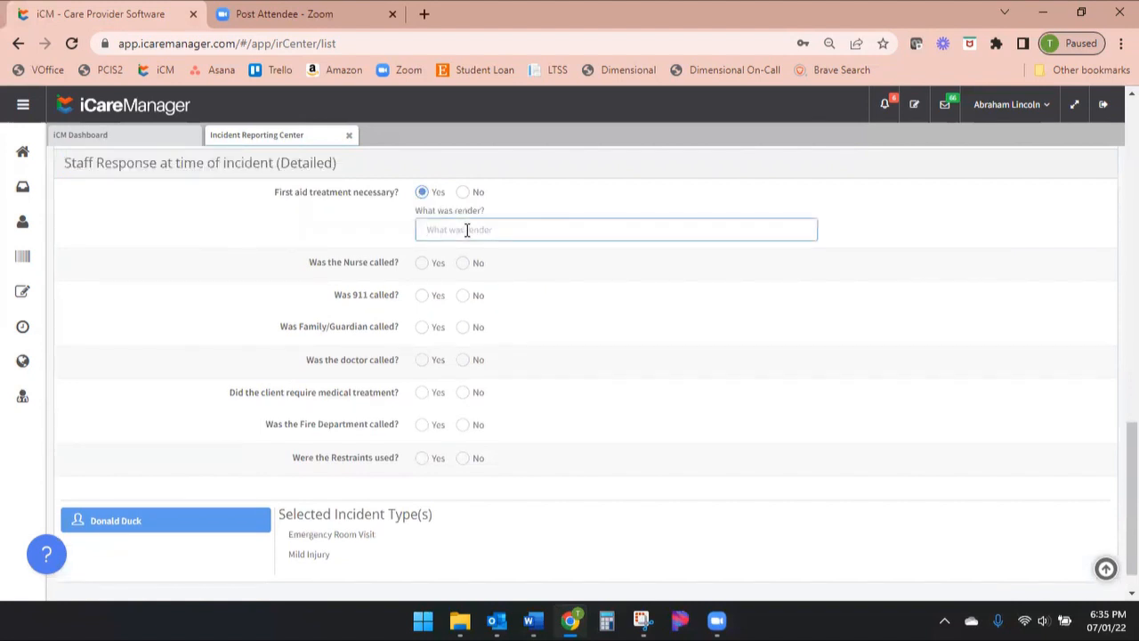
key("ctrl+v")
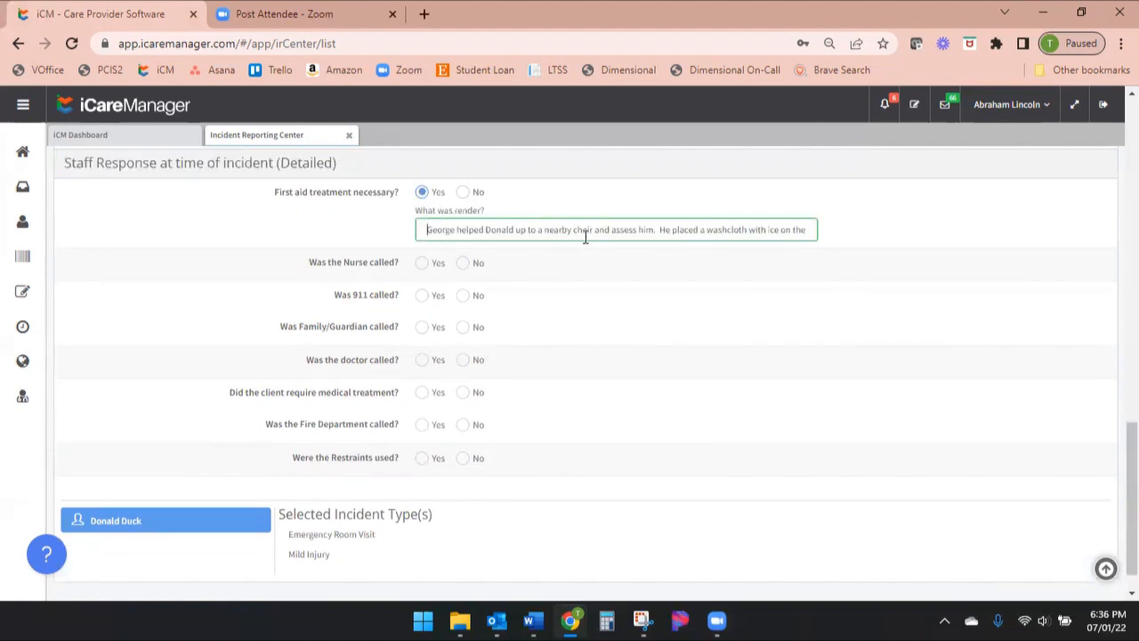
left_click(638, 231)
type("ed")
left_click_drag(674, 229, 801, 229)
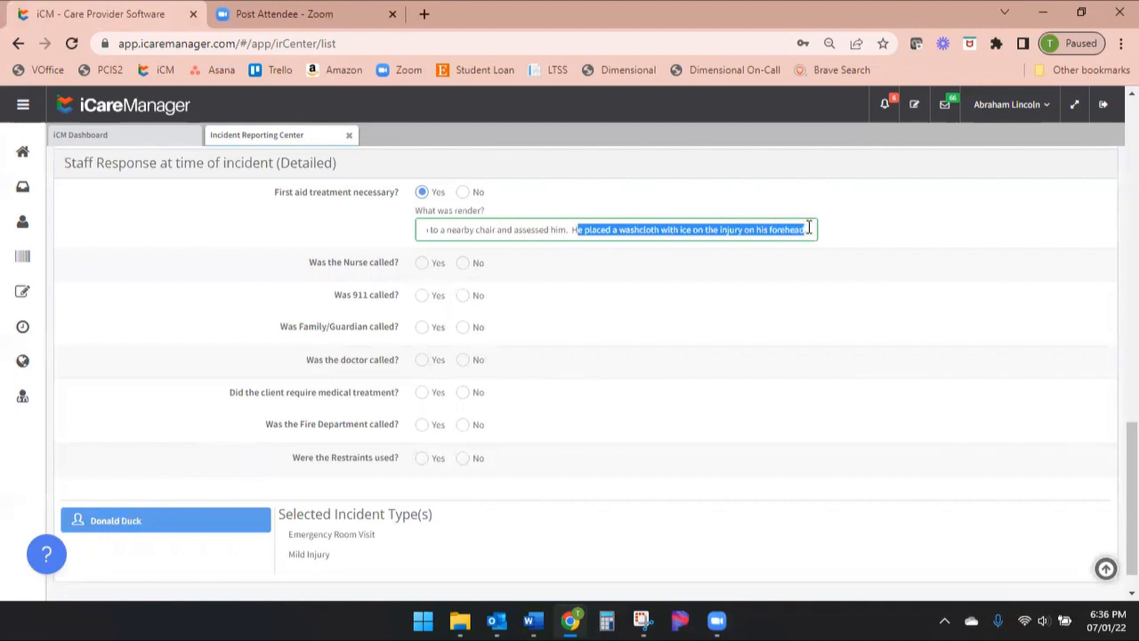
Record that the nurse was called at 10:10 AM and enter the nurse's name
left_click(422, 266)
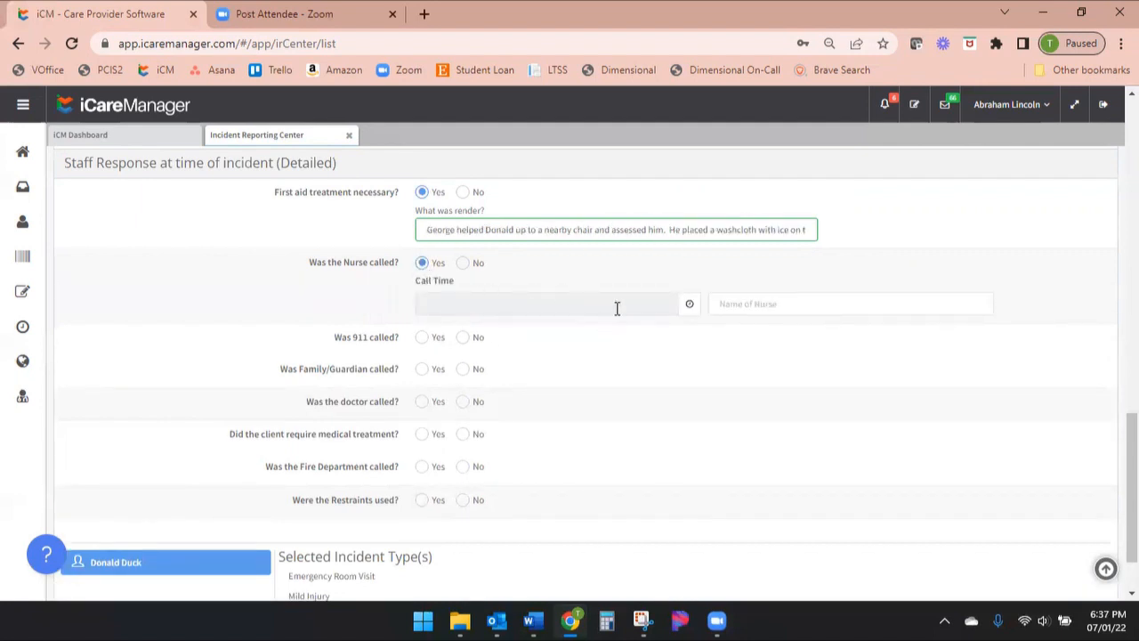
left_click(689, 313)
left_click_drag(619, 356, 600, 352)
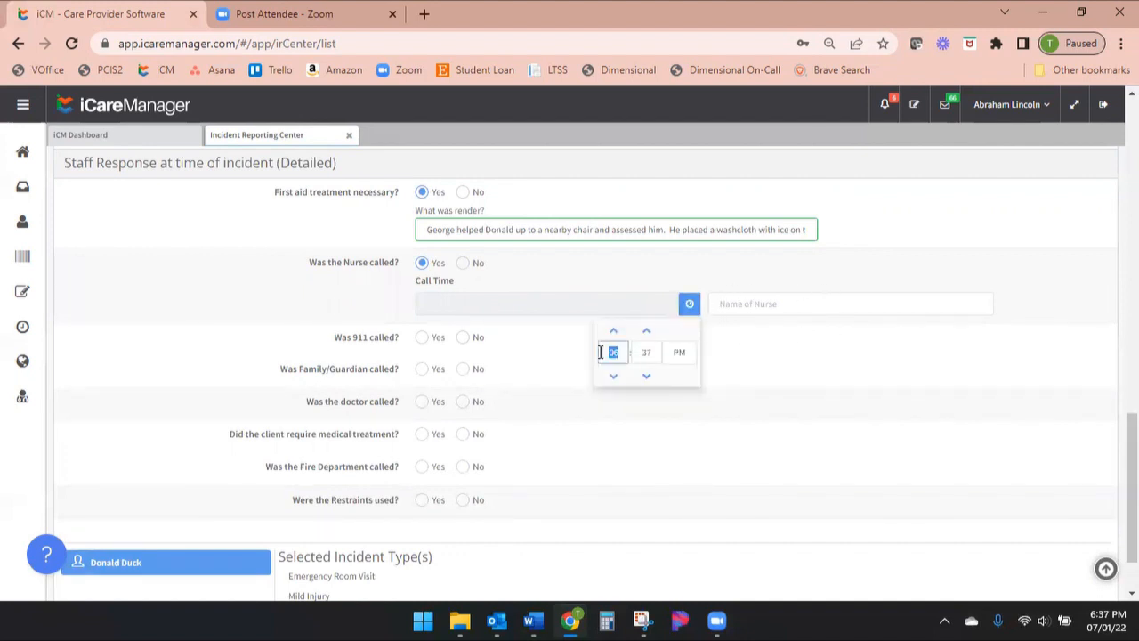
type("10")
left_click_drag(654, 353, 641, 349)
type("10 AM")
left_click(683, 354)
left_click(776, 303)
type("M")
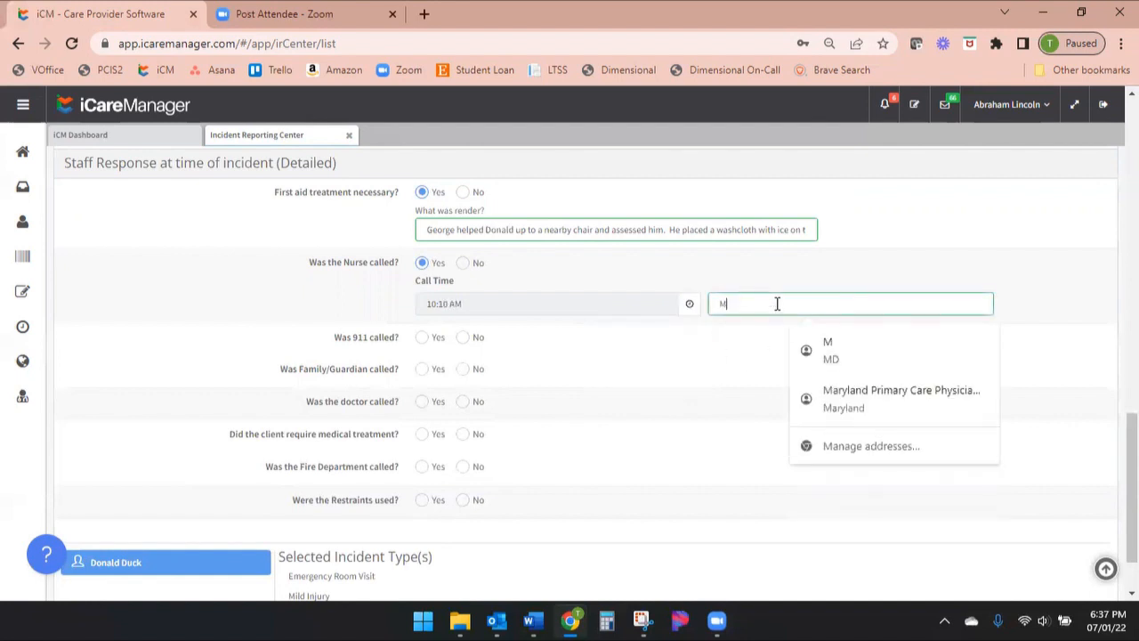
type("innie Mouse")
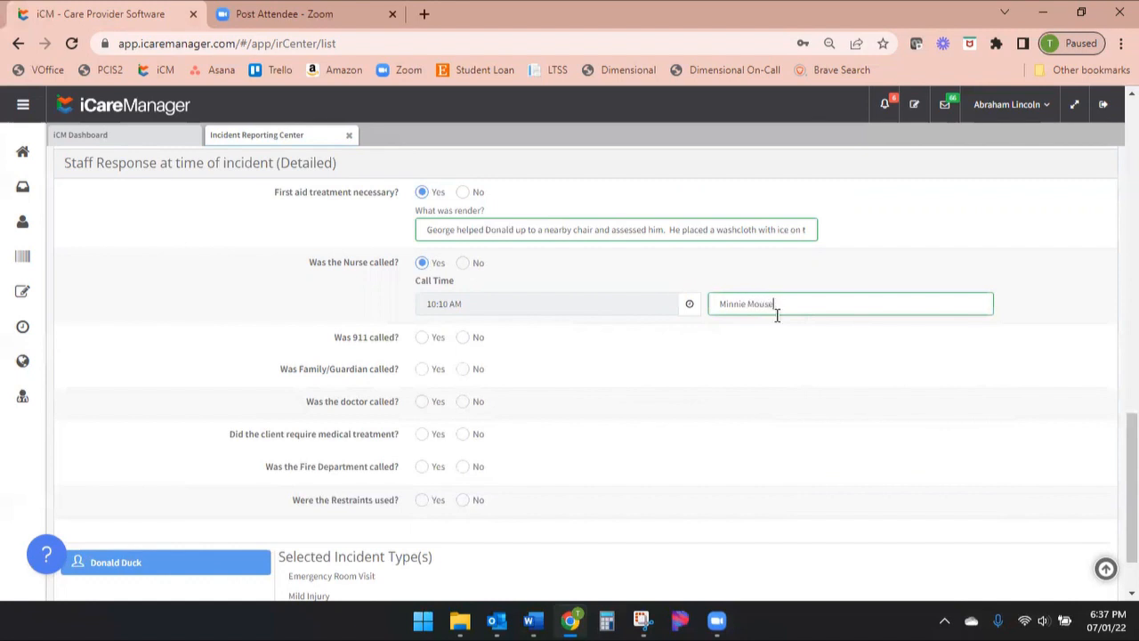
Mark 911 as called and enter a 911 call time of 10:15 PM
left_click(421, 344)
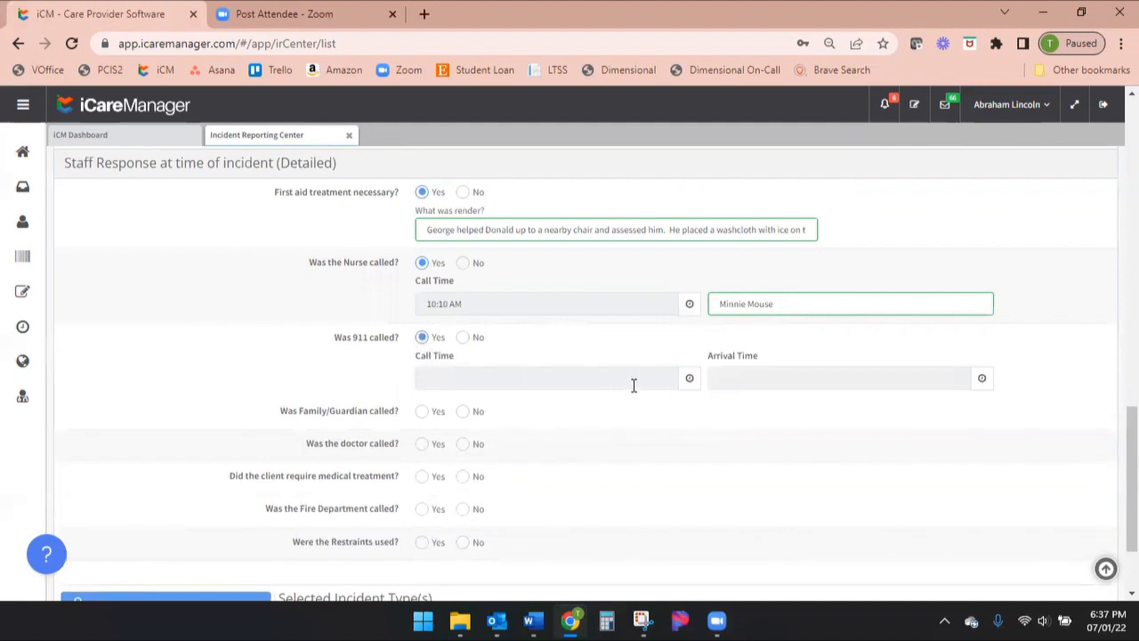
left_click(717, 380)
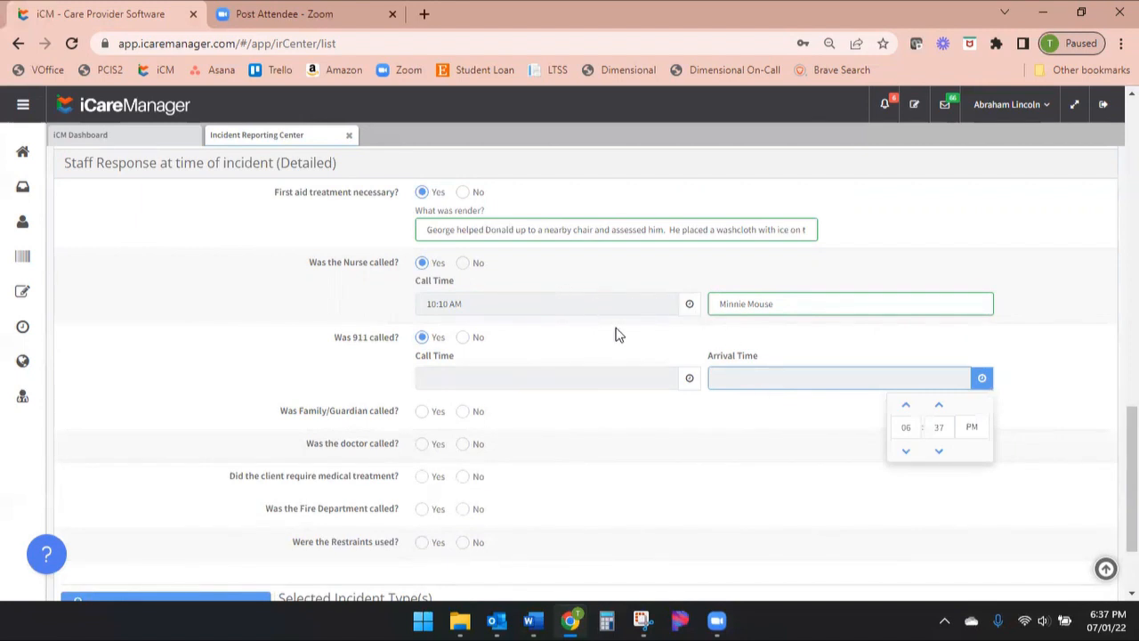
left_click(688, 378)
left_click_drag(614, 426, 595, 425)
type("1")
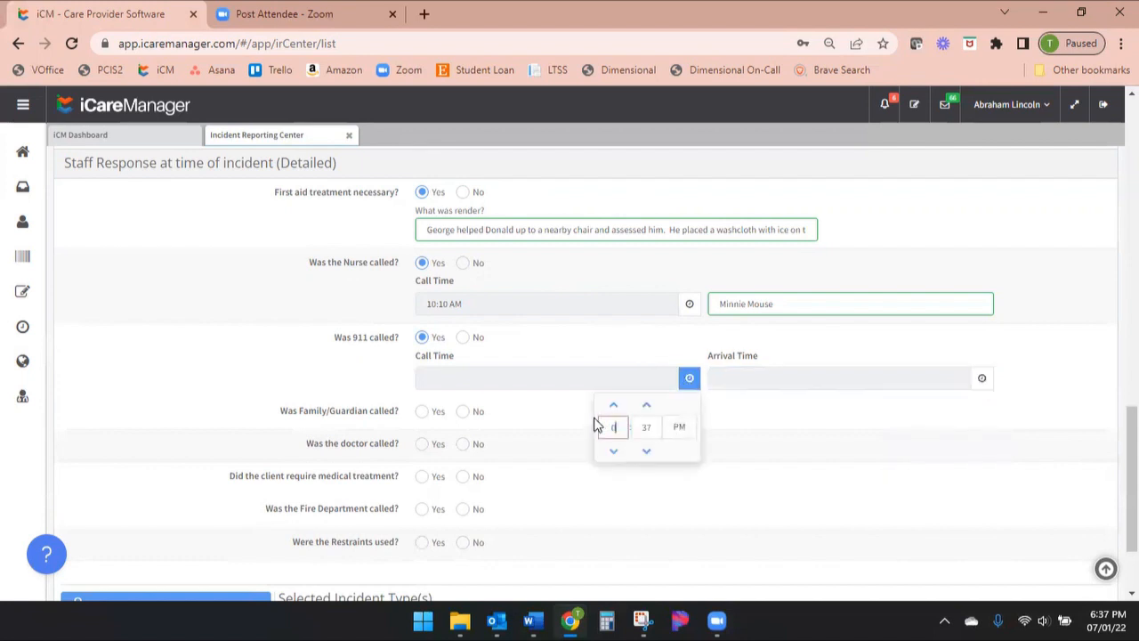
type("0")
left_click_drag(658, 427, 627, 425)
type("15")
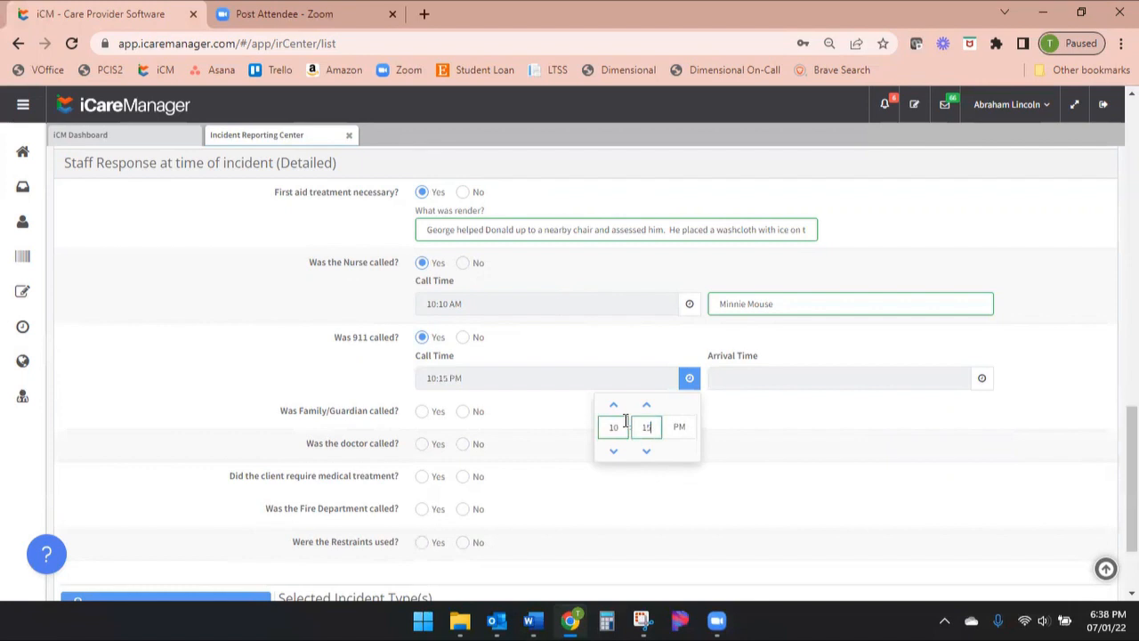
left_click(817, 420)
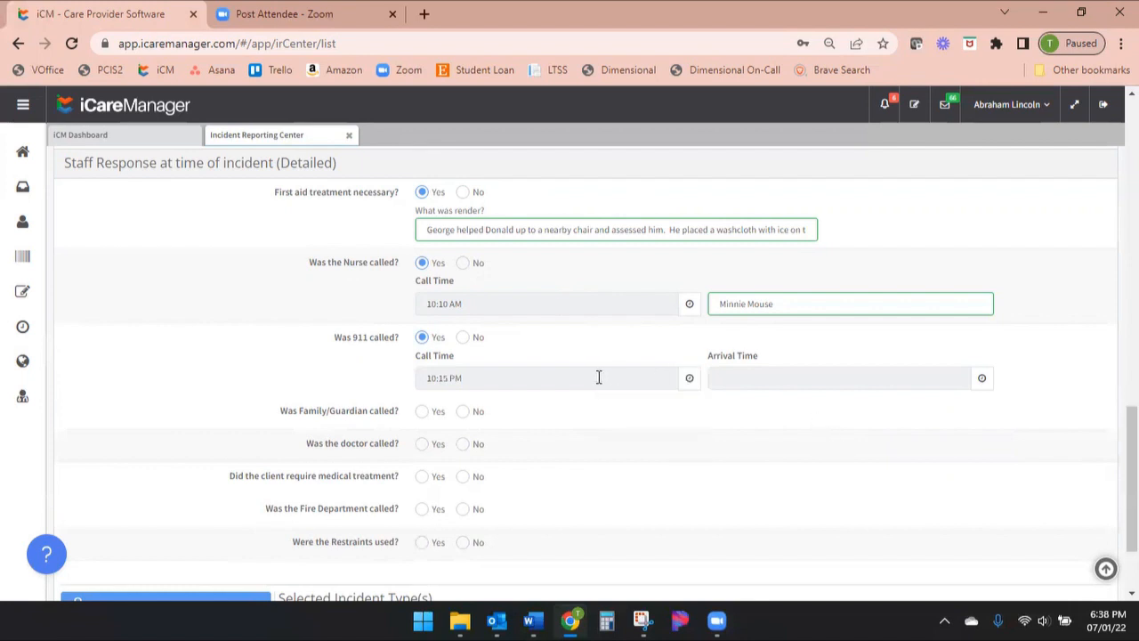
Set the 911 arrival time to 10:30 AM and correct the 911 call time to 10:15 AM
left_click(982, 380)
double_click(906, 427)
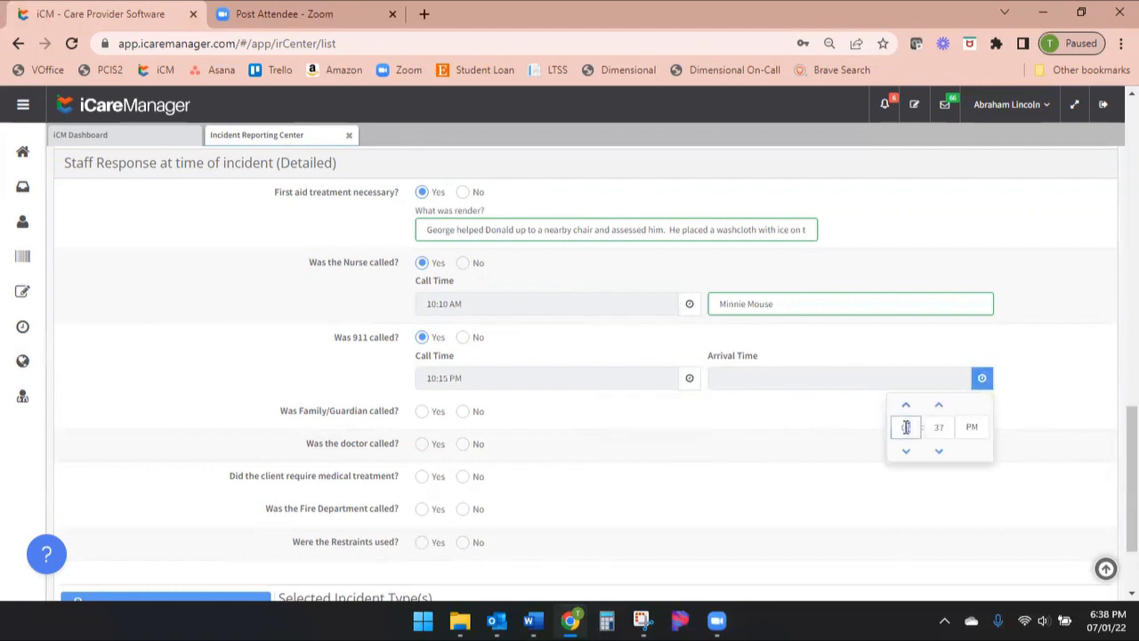
type("10")
double_click(939, 427)
type("30")
left_click(974, 429)
left_click(689, 379)
left_click(679, 427)
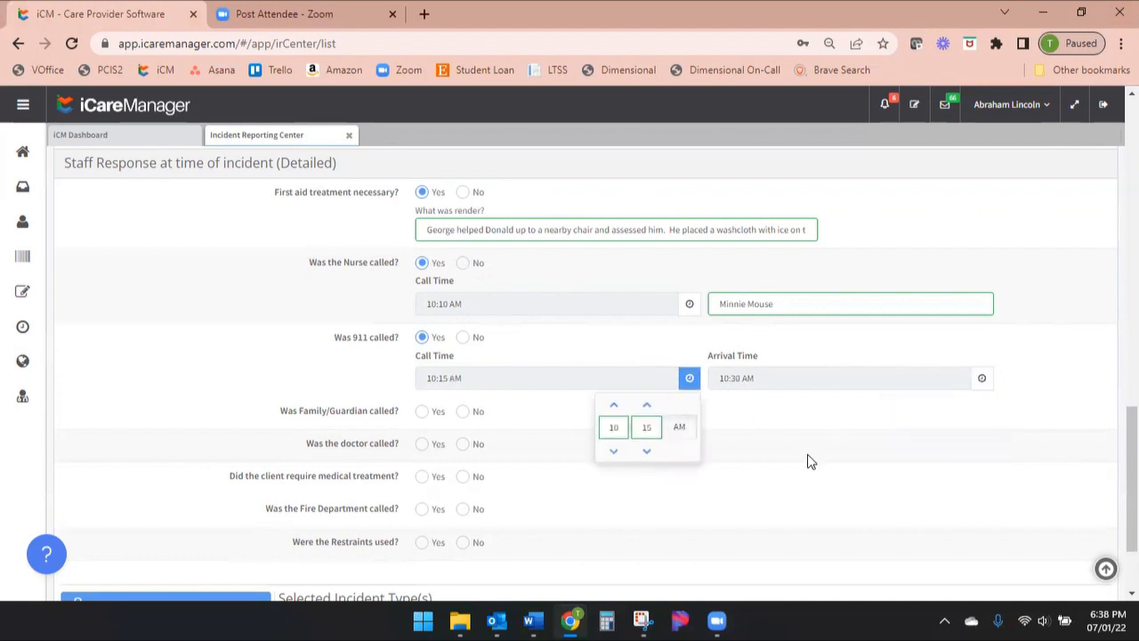
left_click(796, 415)
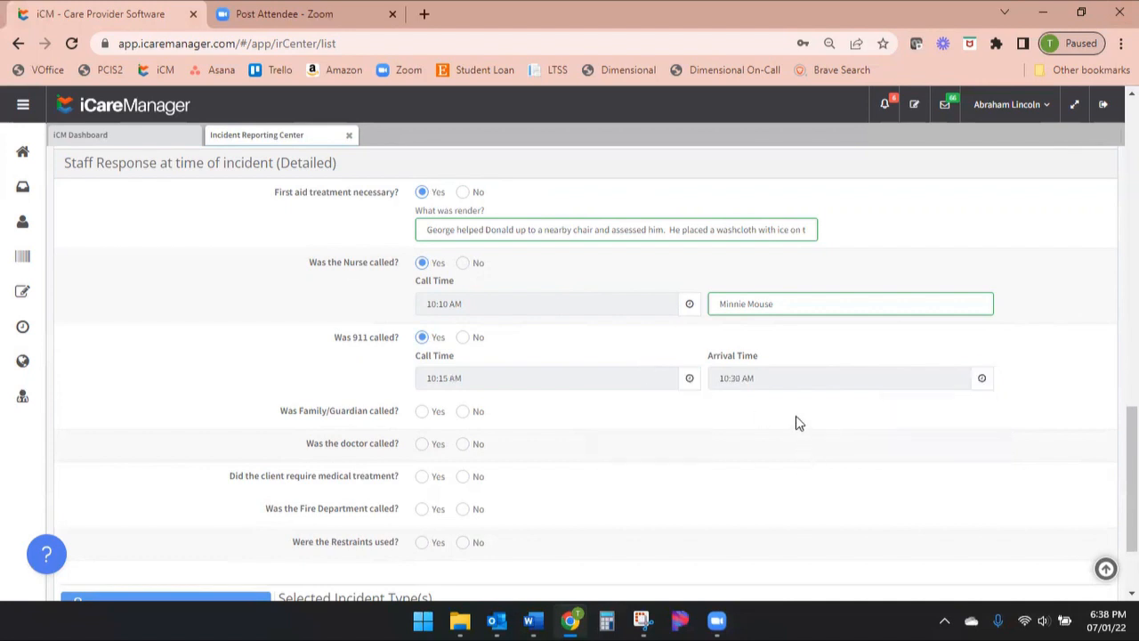
Mark 911 as not called and record the family/guardian as called at 10:30 AM, entering the family member's name
left_click(462, 339)
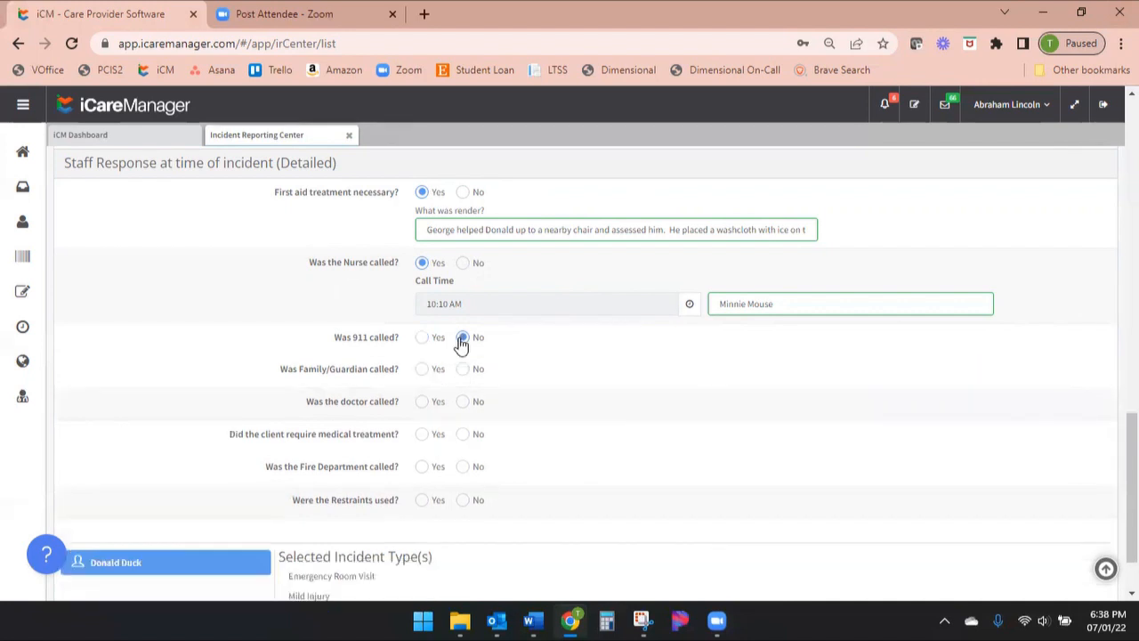
left_click(422, 372)
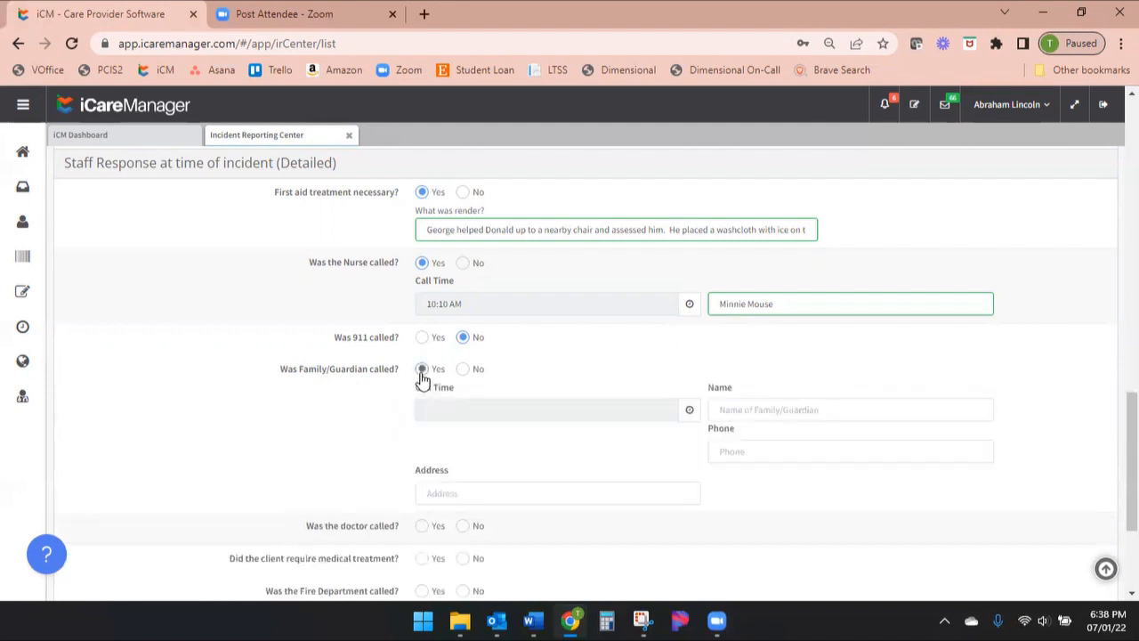
left_click(689, 412)
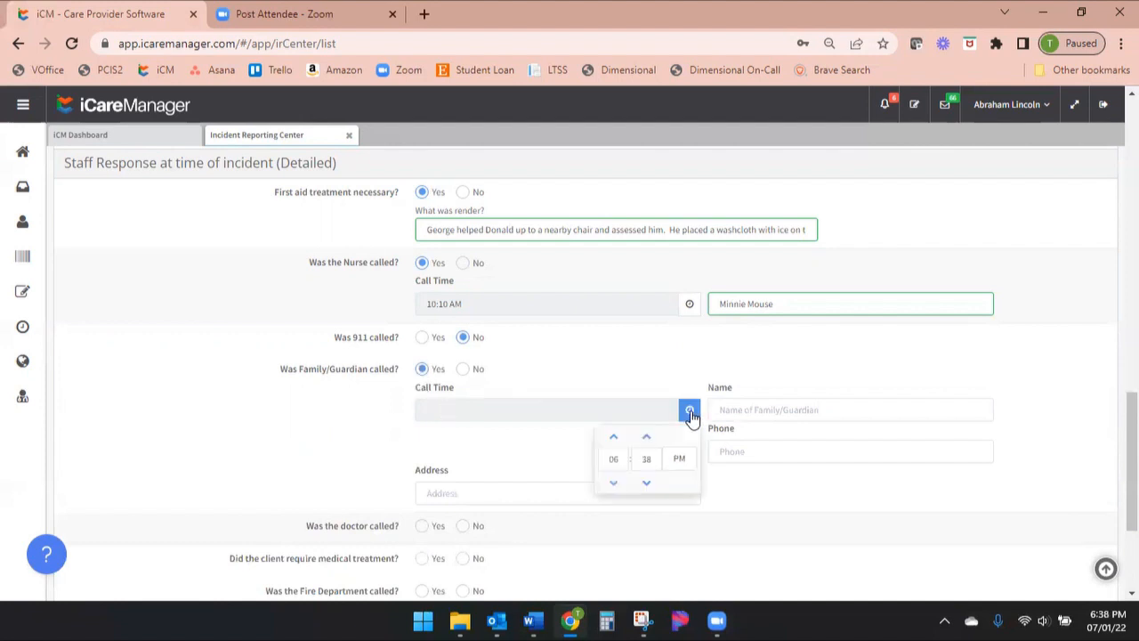
left_click(679, 460)
left_click(612, 458)
type("10:38 AM")
left_click(646, 458)
type("30 AM")
left_click(780, 410)
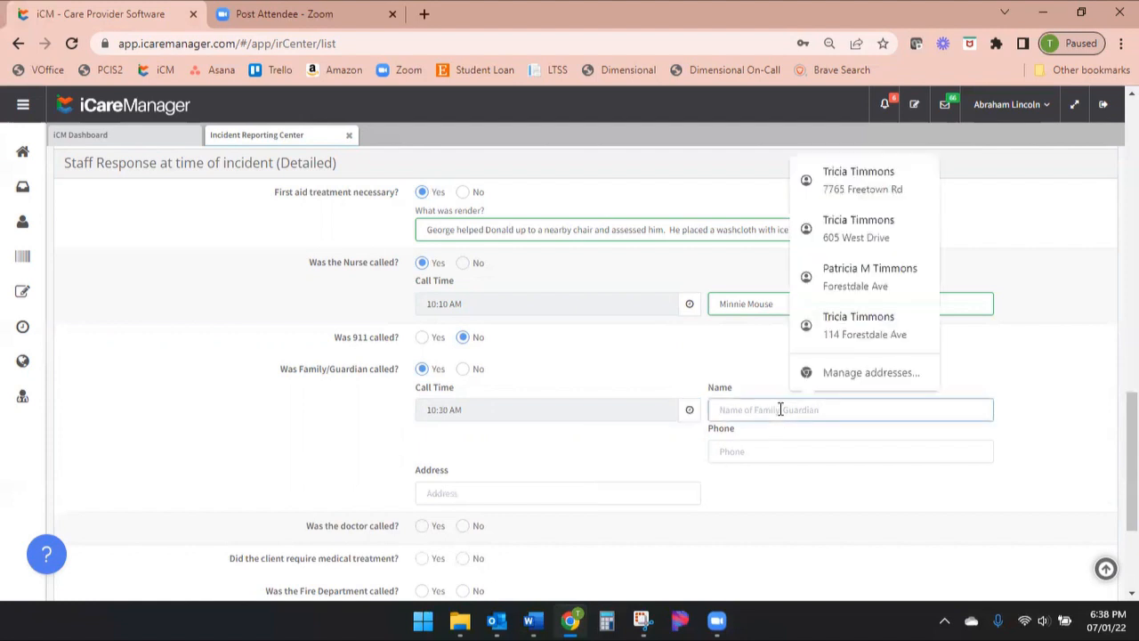
type("Mickey Mouse")
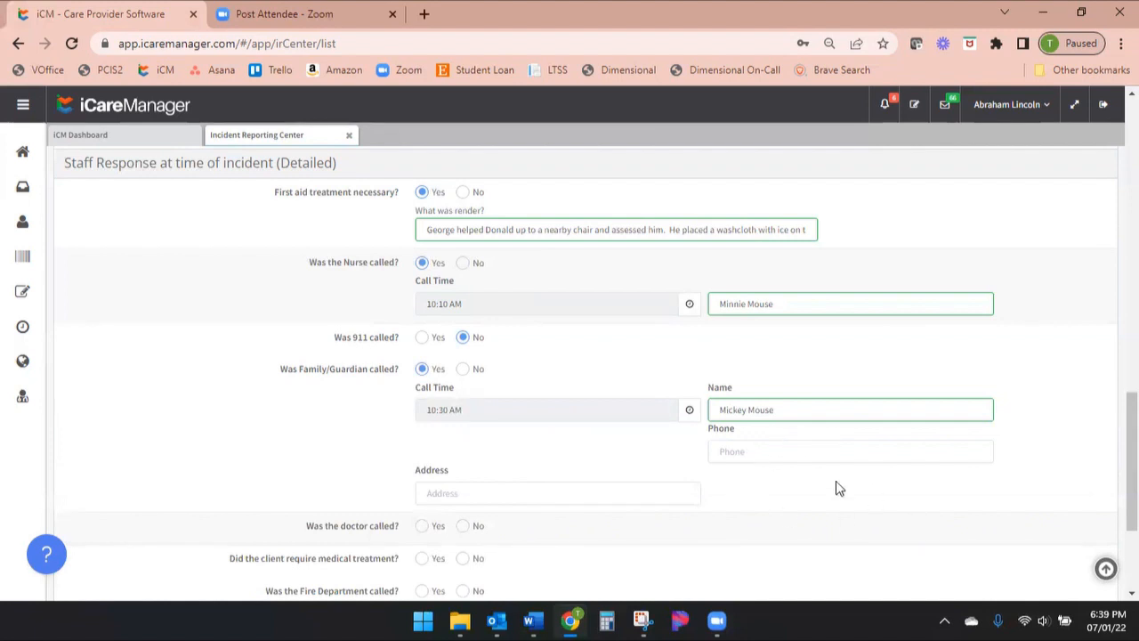
Try marking the doctor as called with an order received, and clear the order received option
scroll(595, 461, "down", 2)
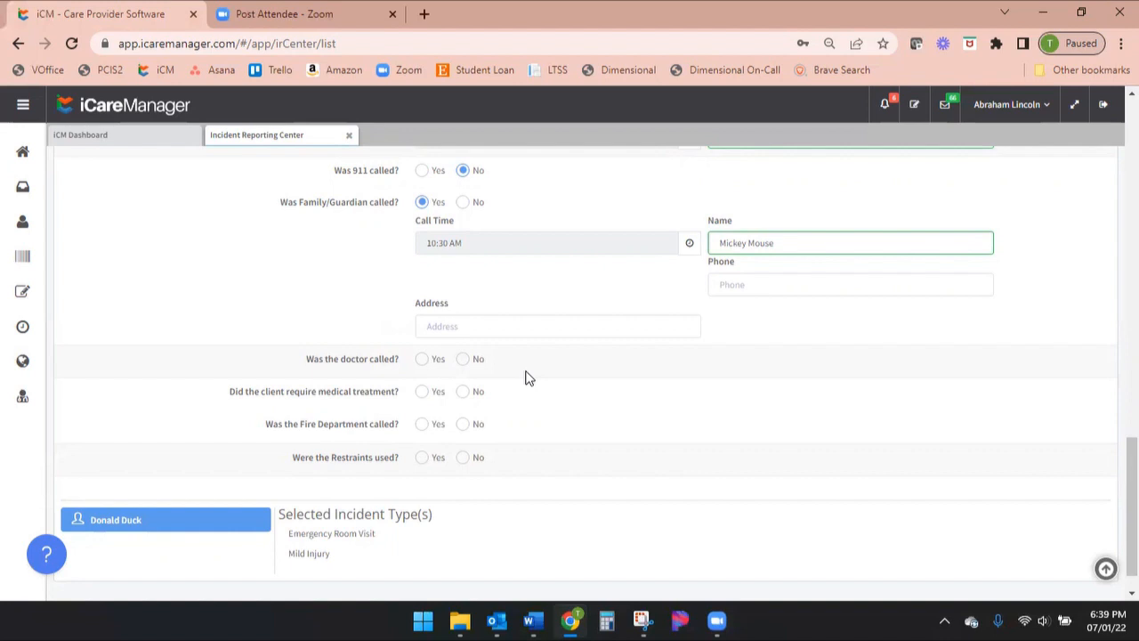
left_click(424, 361)
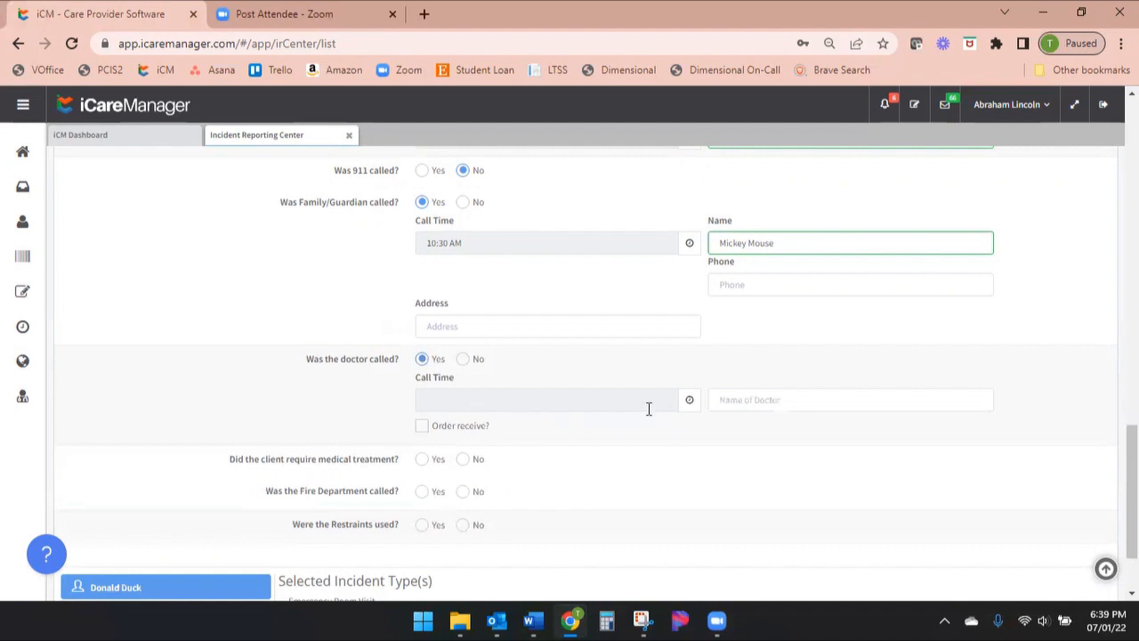
left_click(768, 402)
left_click(523, 446)
left_click(422, 426)
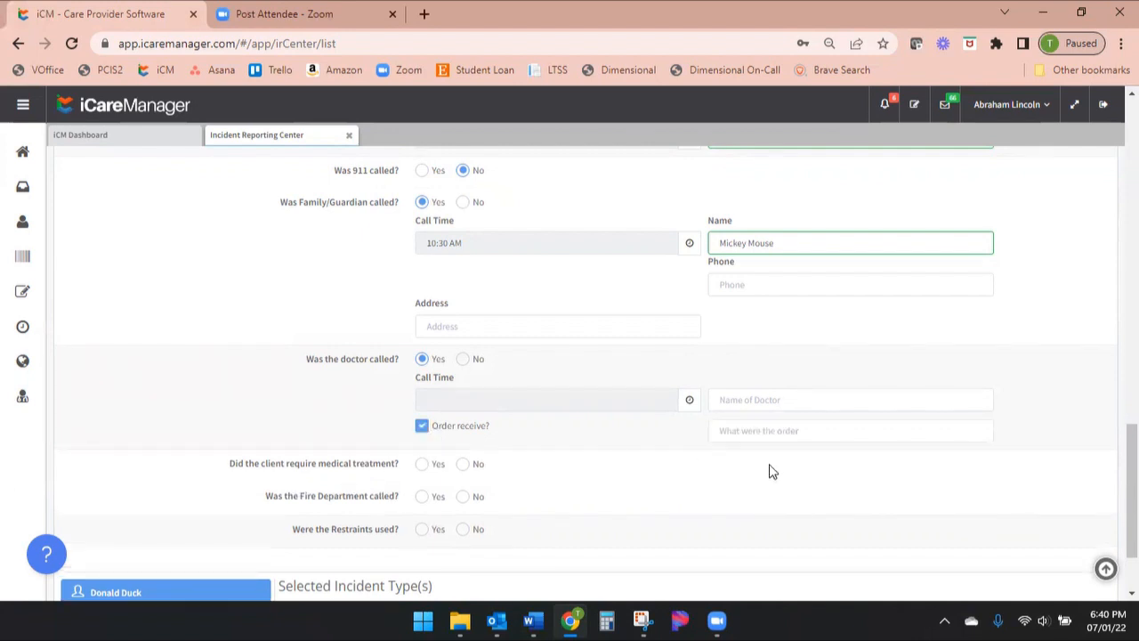
left_click(722, 432)
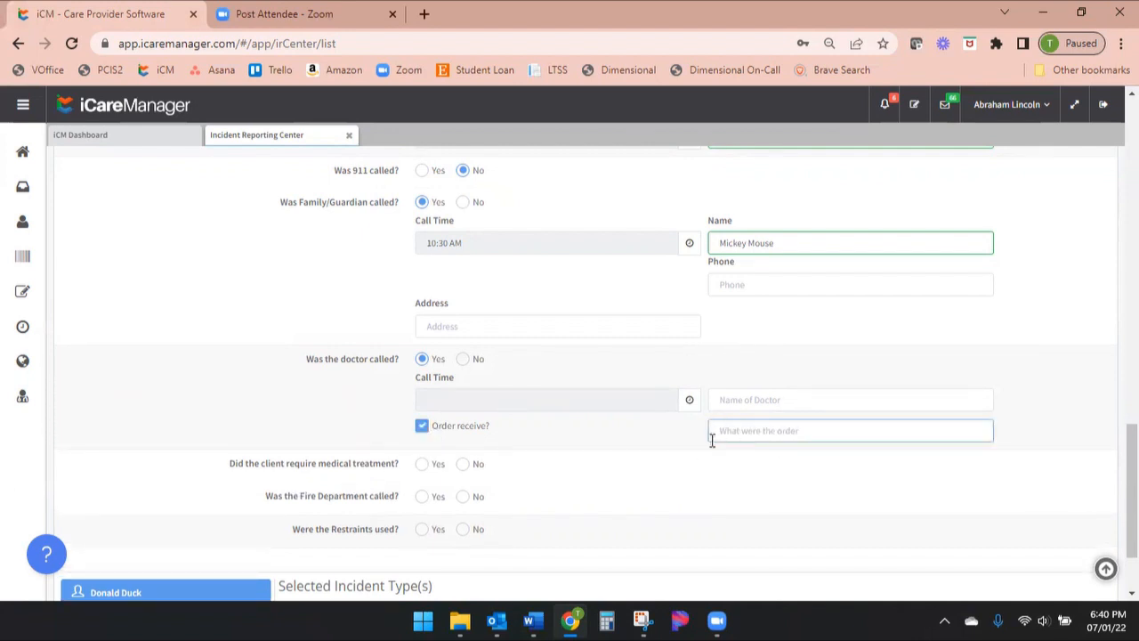
left_click(422, 426)
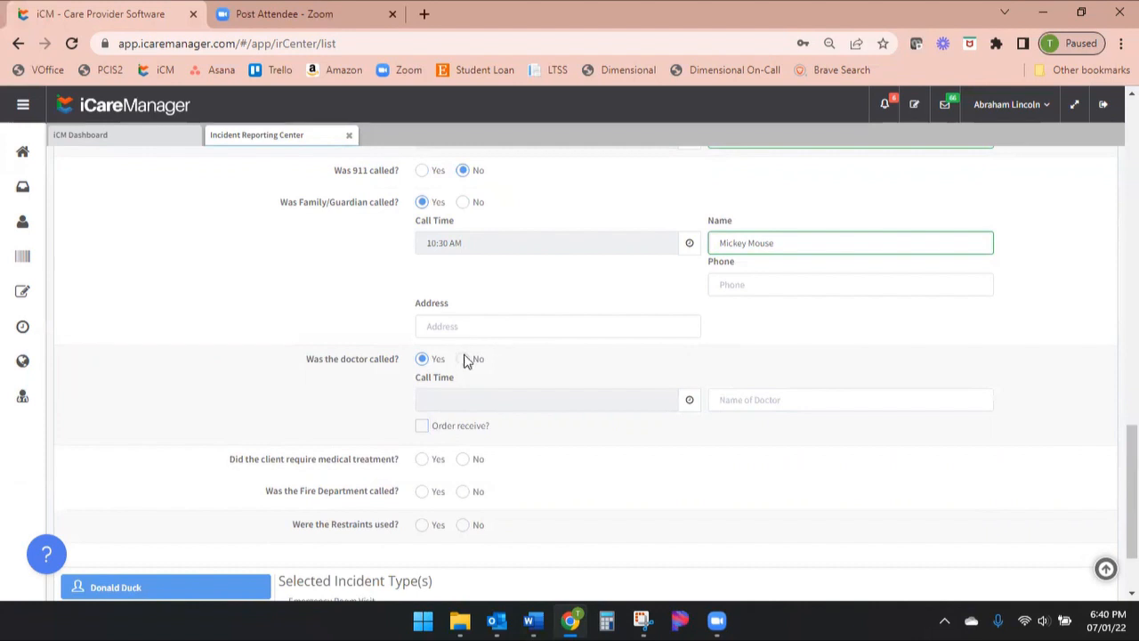
Mark the doctor as not called and answer Yes to the client requiring medical treatment
left_click(462, 360)
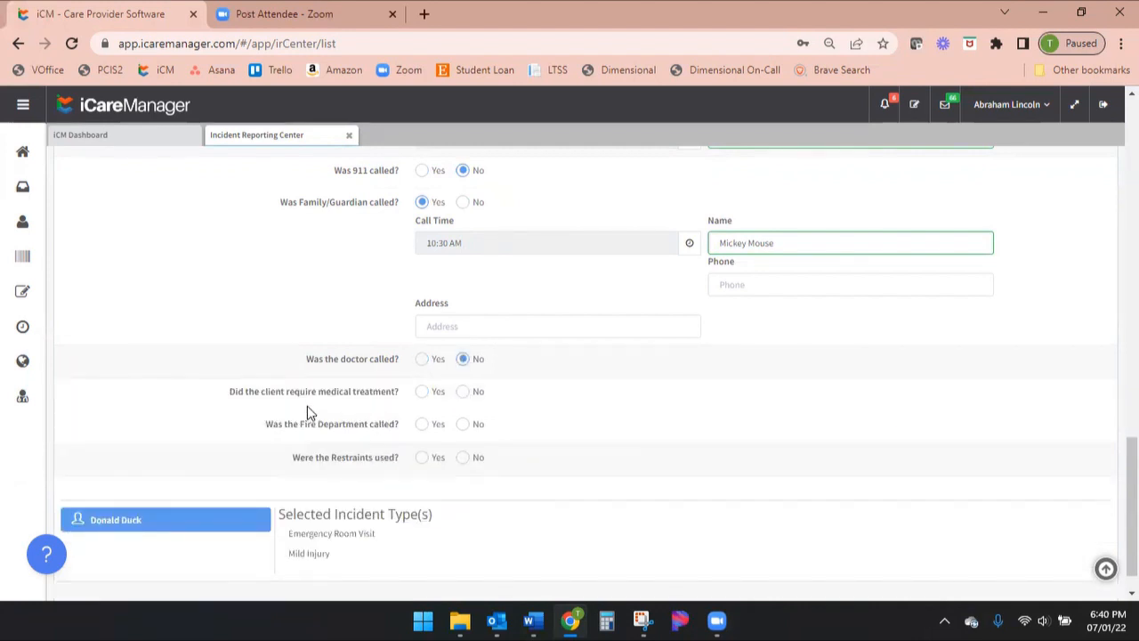
left_click(421, 399)
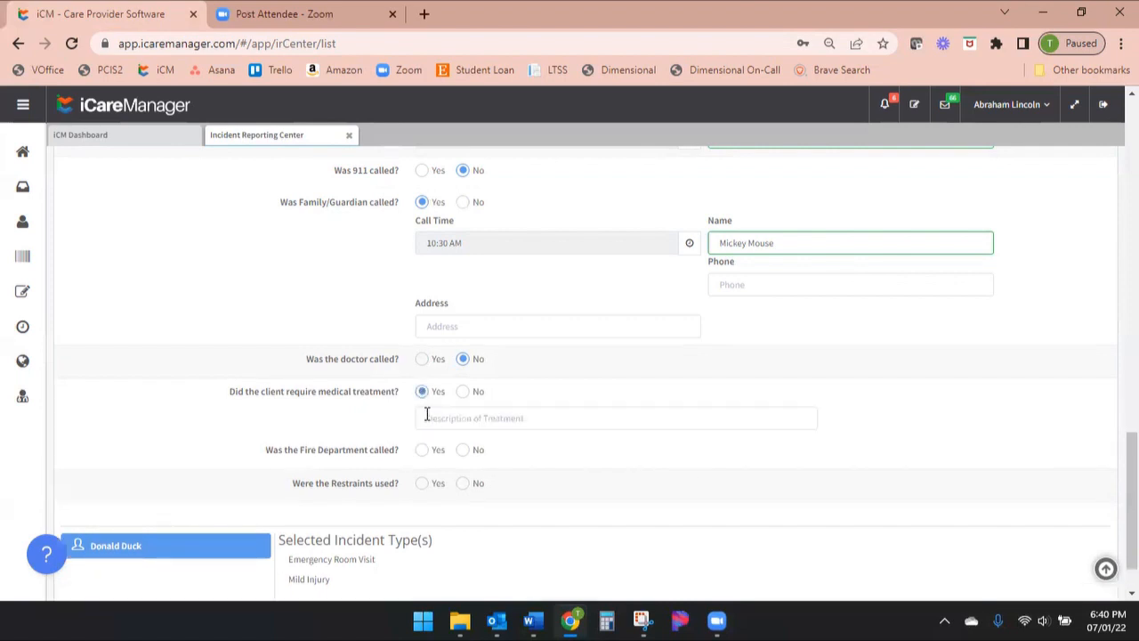
left_click(427, 417)
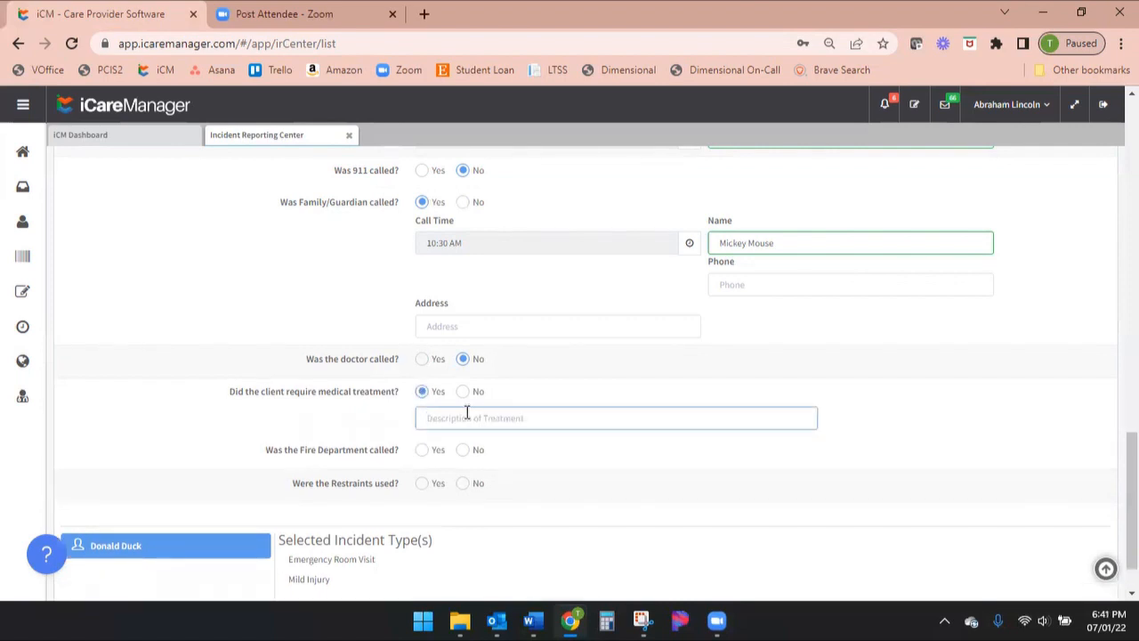
Describe the medical treatment: the staff member took the client to BWMC ER, a CT Scan was done and Tylenol was administered
scroll(505, 388, "up", 1)
scroll(505, 389, "up", 2)
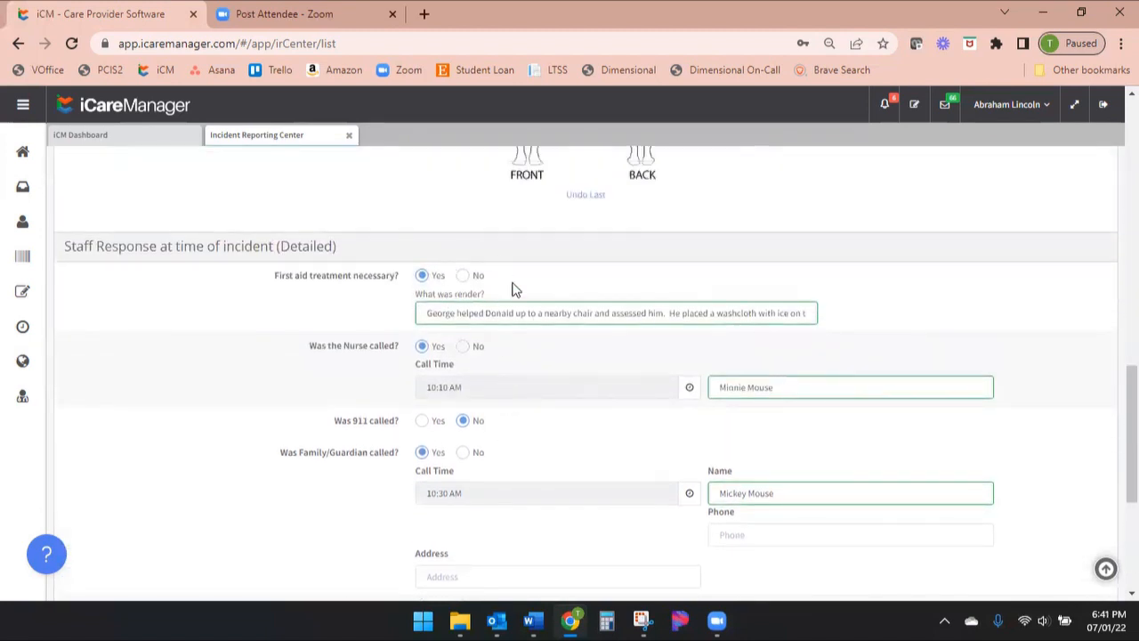
scroll(480, 324, "down", 4)
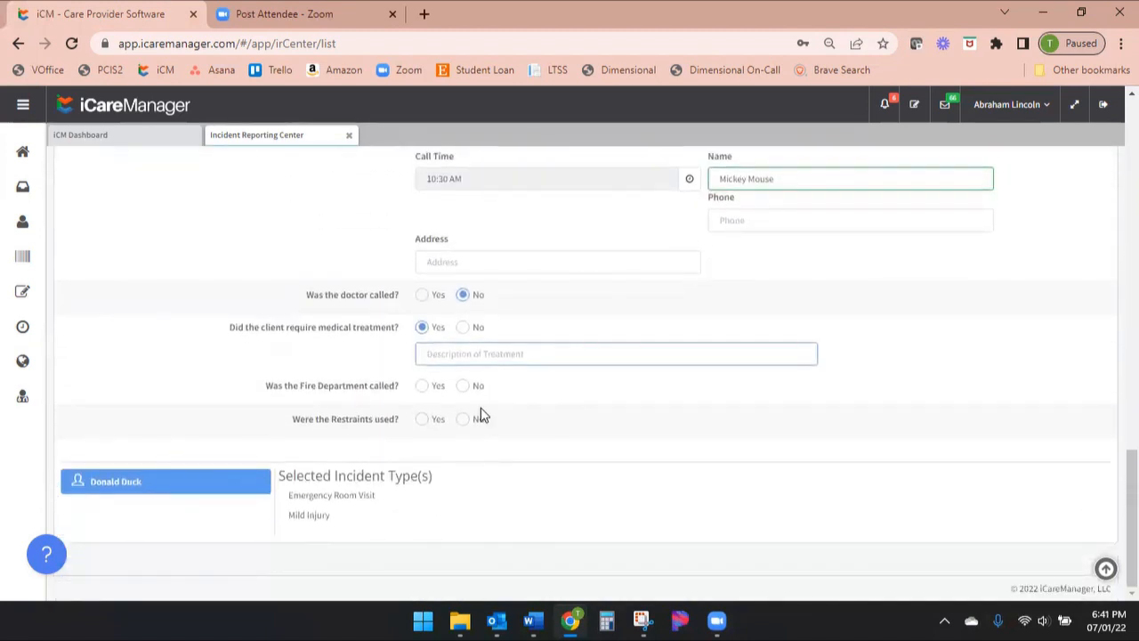
left_click(424, 353)
type("Goe")
key("BackSpace")
key("BackSpace")
type("eorge took Donald to ")
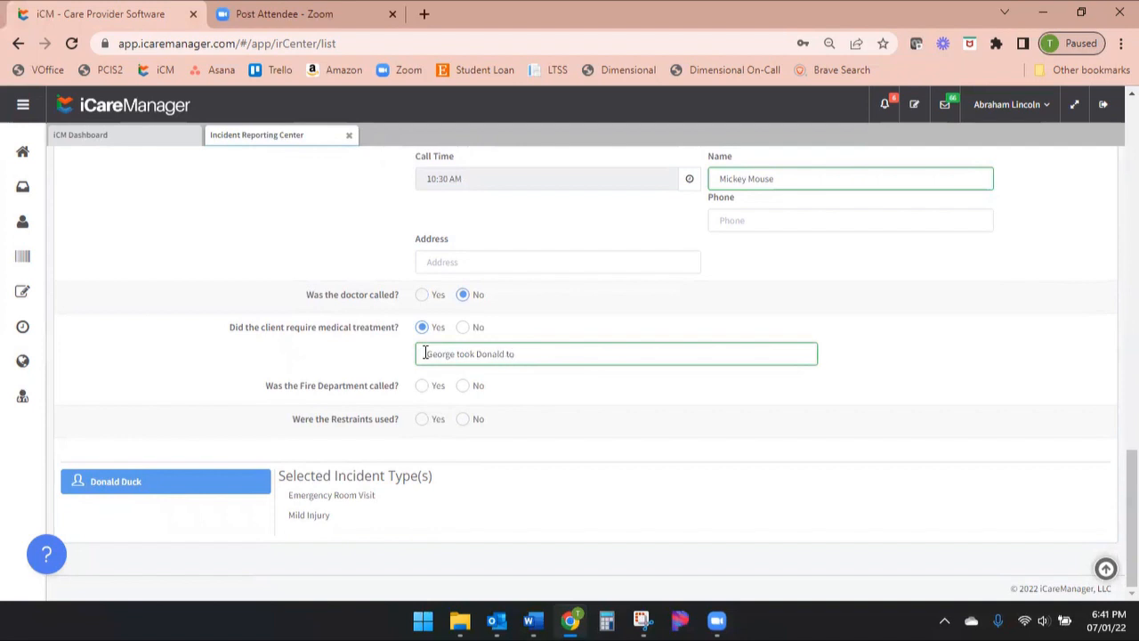
type("BWMC ER")
type(", he")
key("BackSpace")
key("BackSpace")
type("a CT Scan was done and")
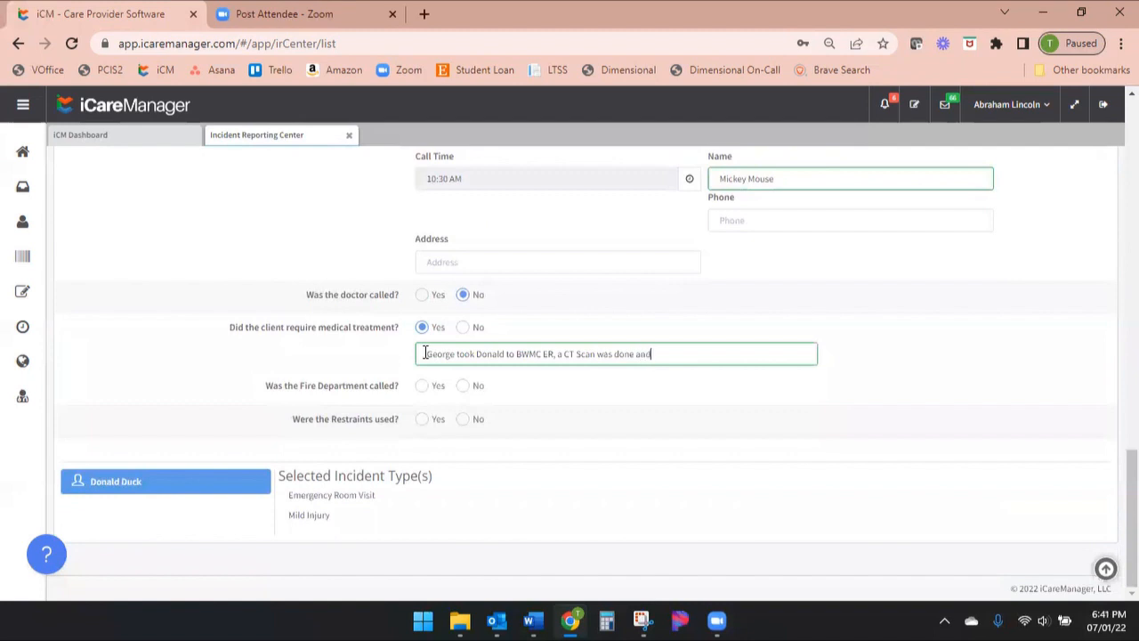
type(" Tylenol was")
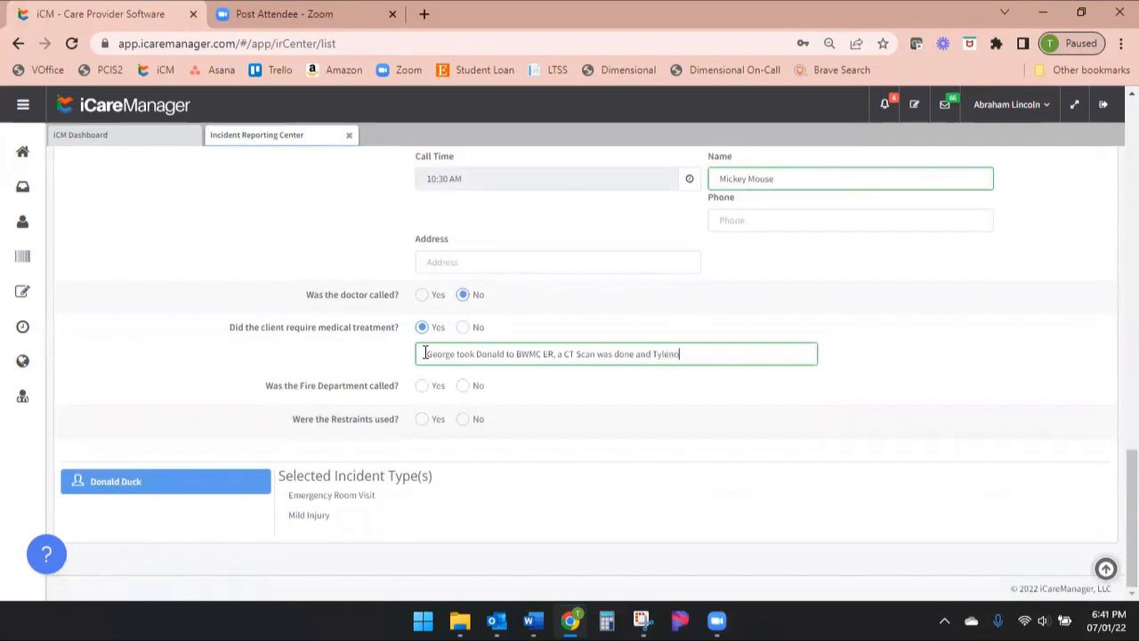
type(" administered")
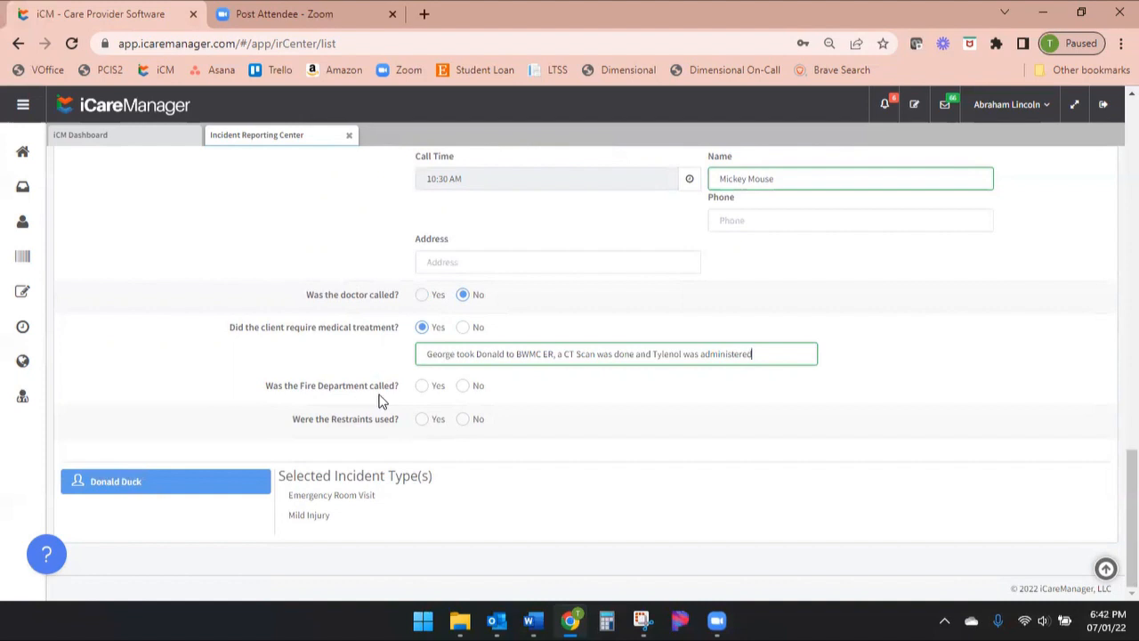
Mark the Fire Department as not called and answer No to restraints being used
scroll(504, 356, "up", 2)
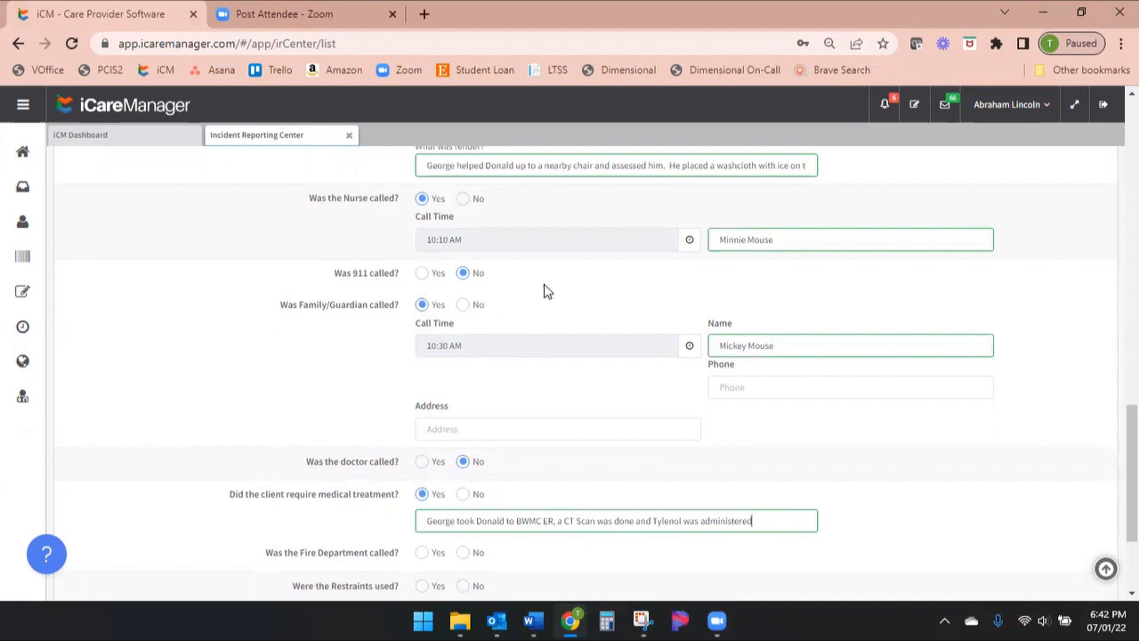
scroll(546, 291, "down", 3)
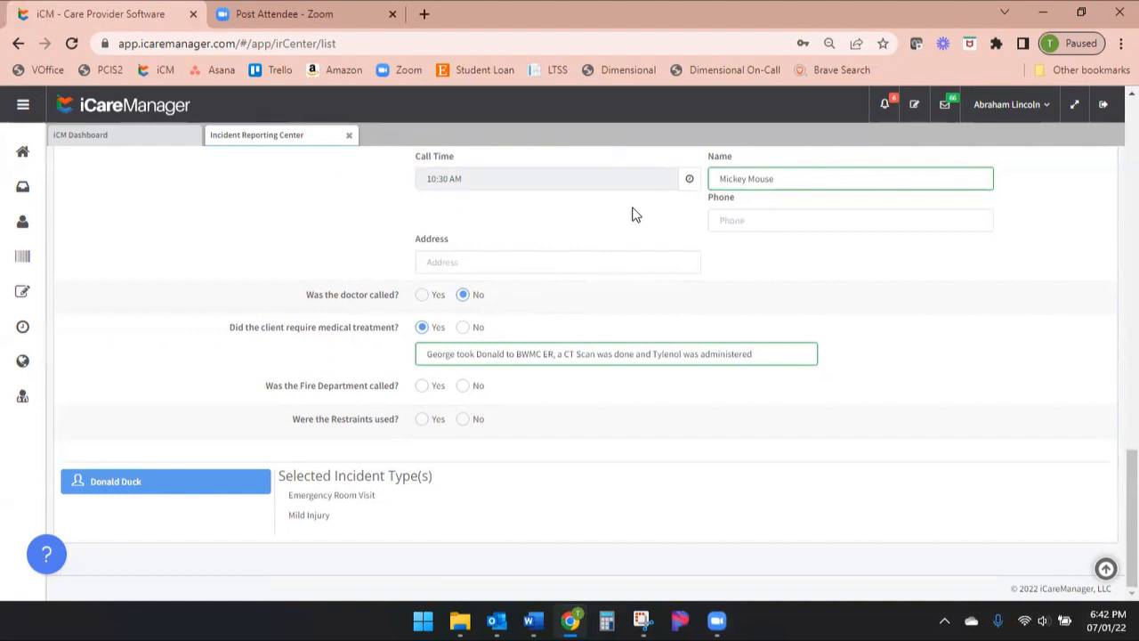
left_click(464, 386)
left_click(422, 419)
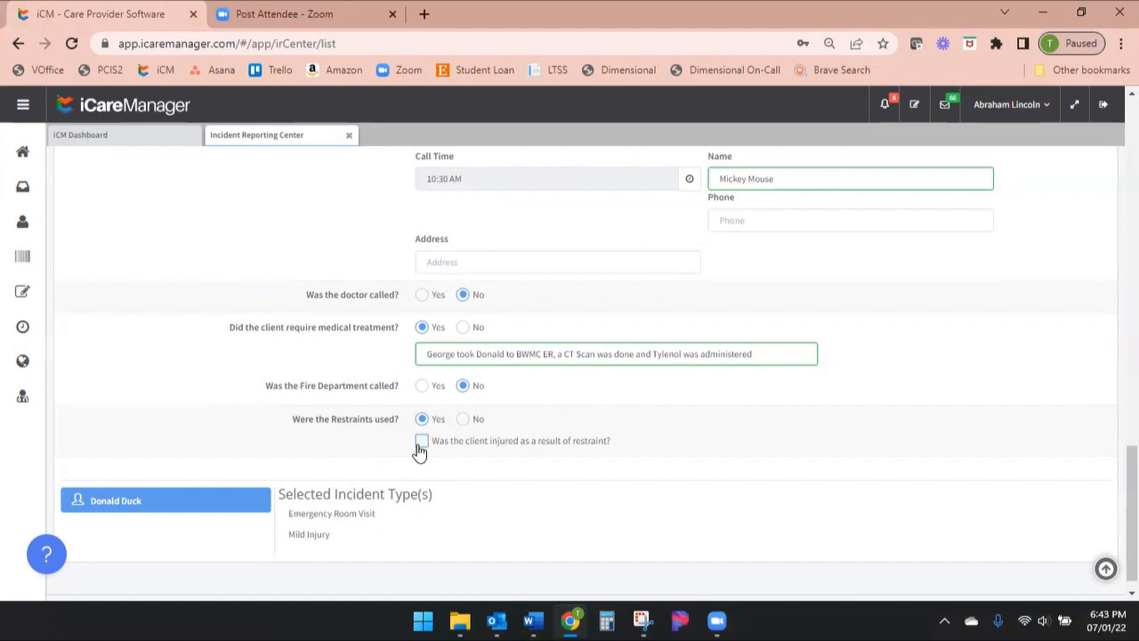
left_click(463, 418)
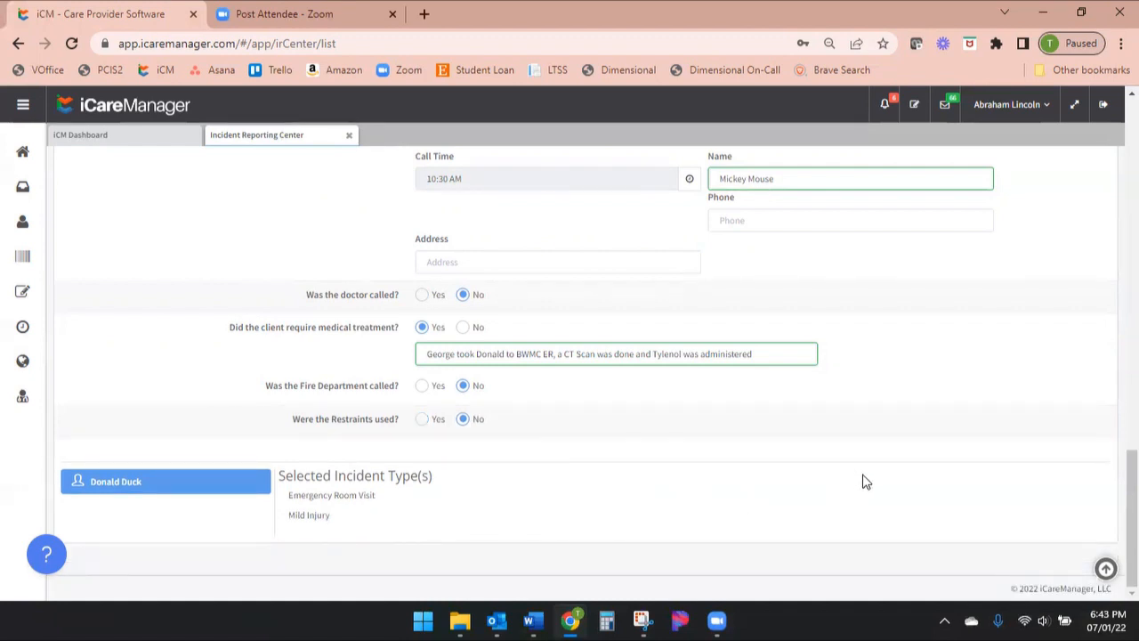
Save the completed incident report
scroll(917, 445, "up", 2)
scroll(918, 444, "up", 10)
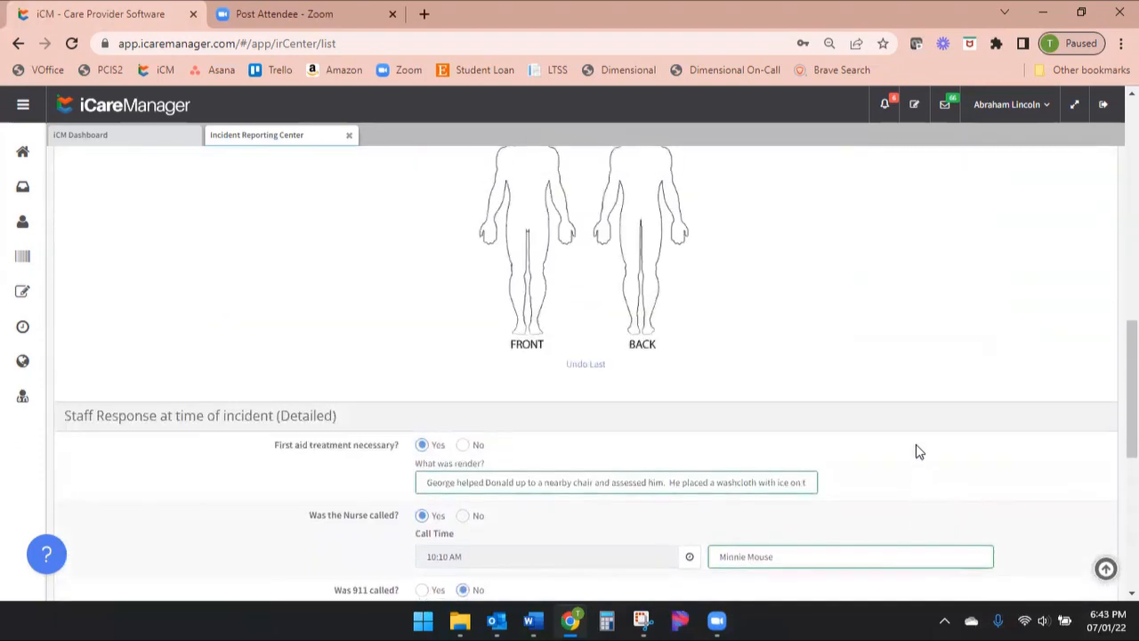
scroll(907, 477, "up", 2)
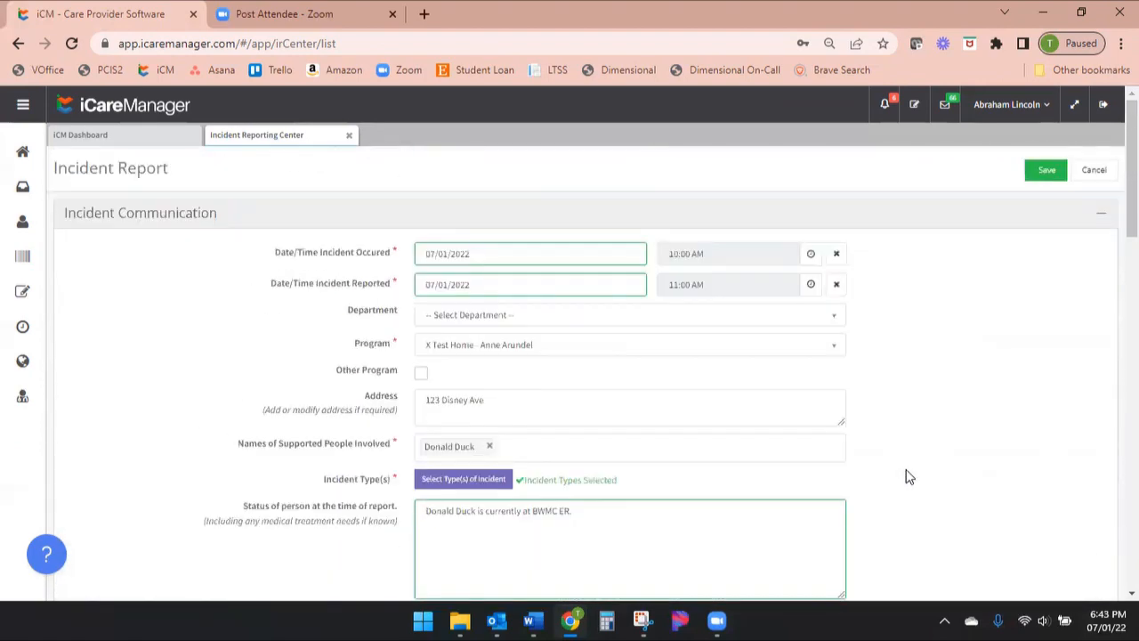
left_click(1040, 174)
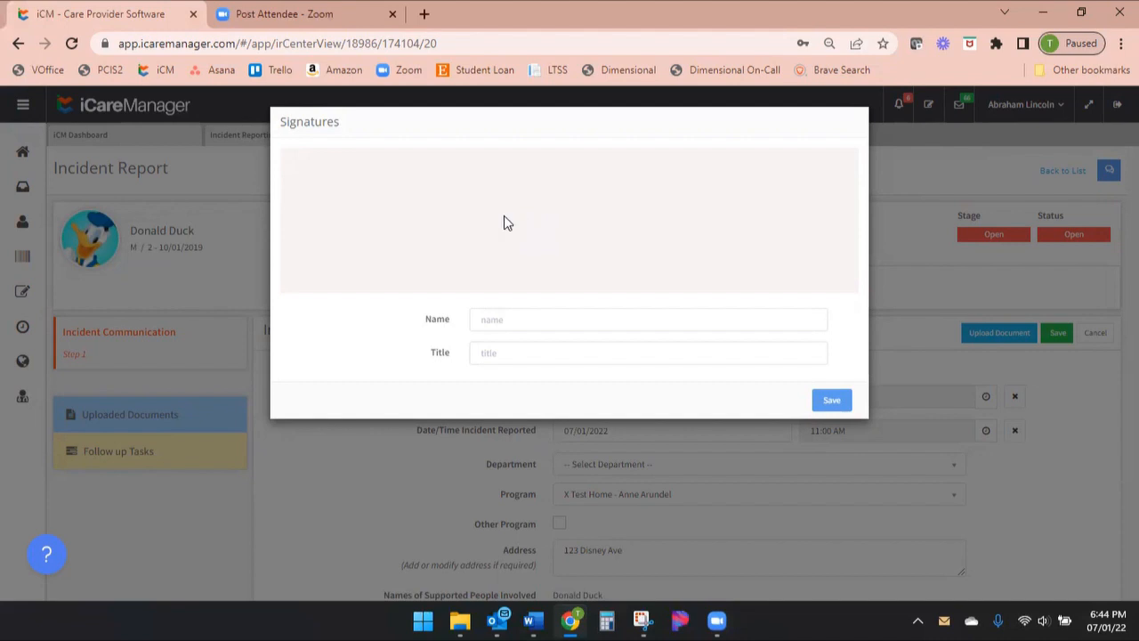
Draw a freehand signature for the incident report
mouse_move(377, 192)
left_mouse_down()
mouse_move(379, 244)
mouse_move(389, 190)
mouse_move(378, 220)
left_mouse_up()
left_click(421, 222)
mouse_move(458, 234)
left_mouse_down()
mouse_move(504, 223)
mouse_move(563, 233)
left_mouse_up()
left_click_drag(470, 191, 606, 179)
mouse_move(588, 225)
left_mouse_down()
mouse_move(590, 237)
mouse_move(669, 236)
mouse_move(587, 199)
left_mouse_up()
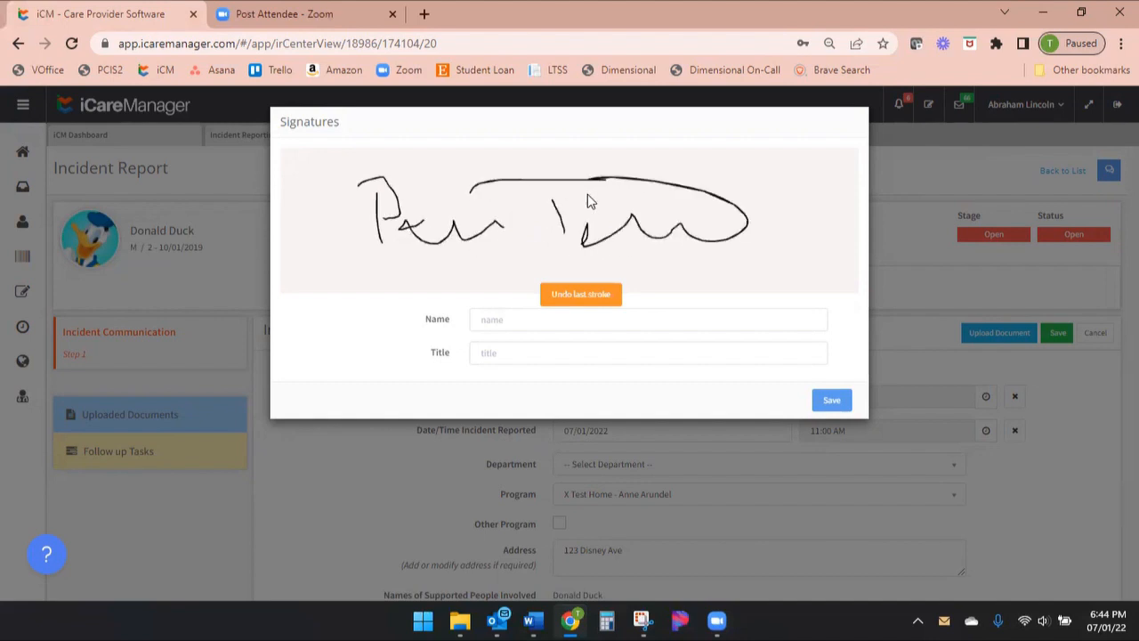
Enter the signer's full name and the title Quality Services Director, and save the signature
left_click(492, 321)
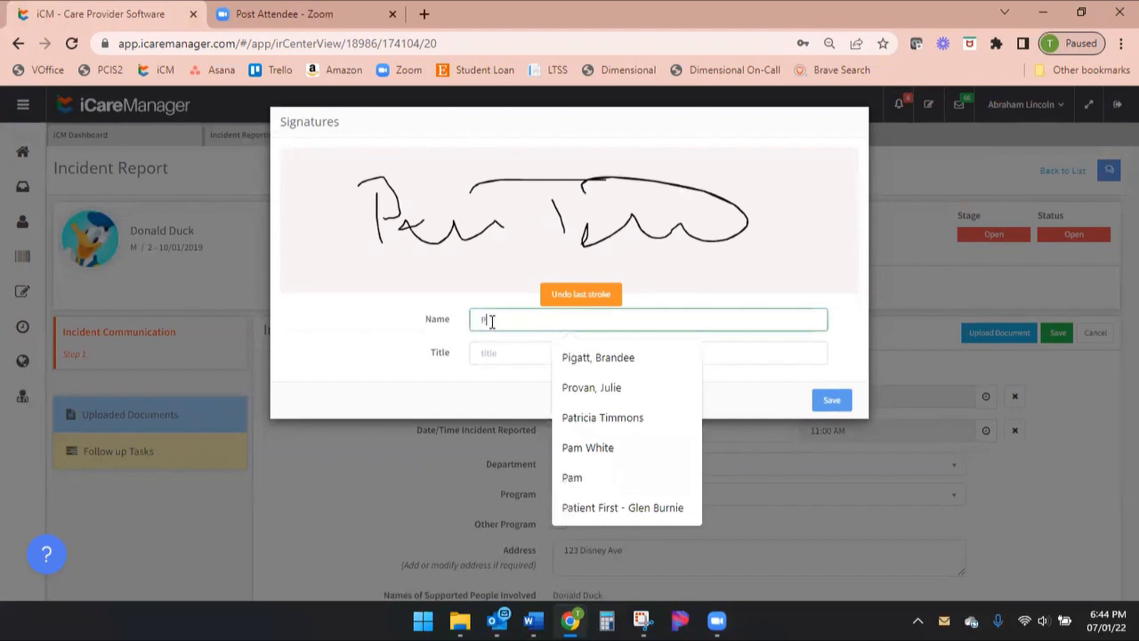
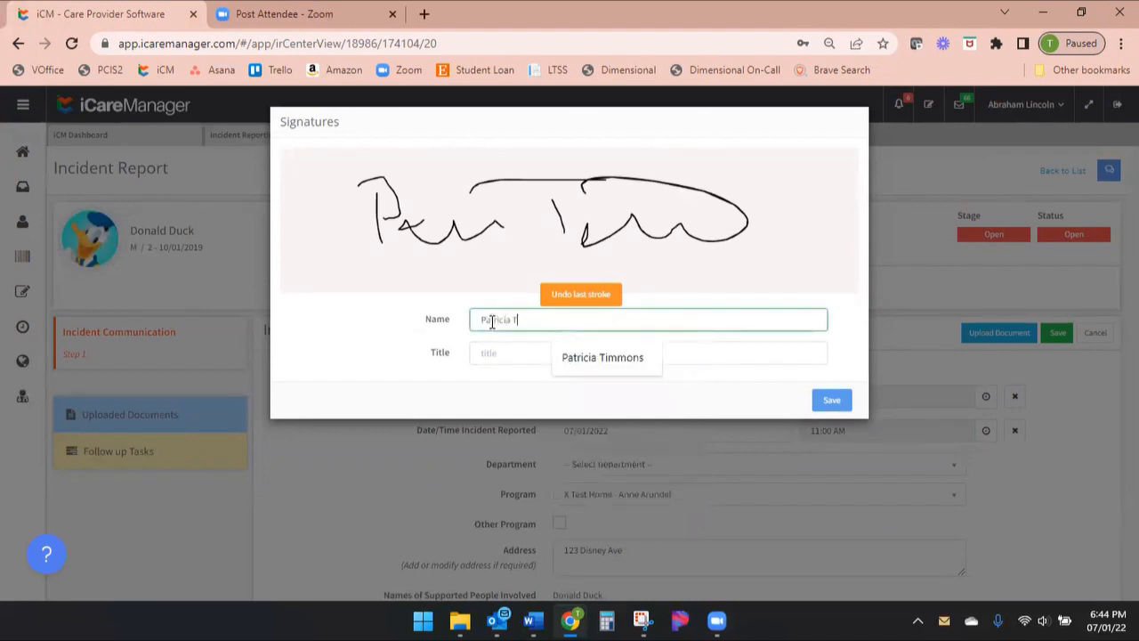
key("Tab")
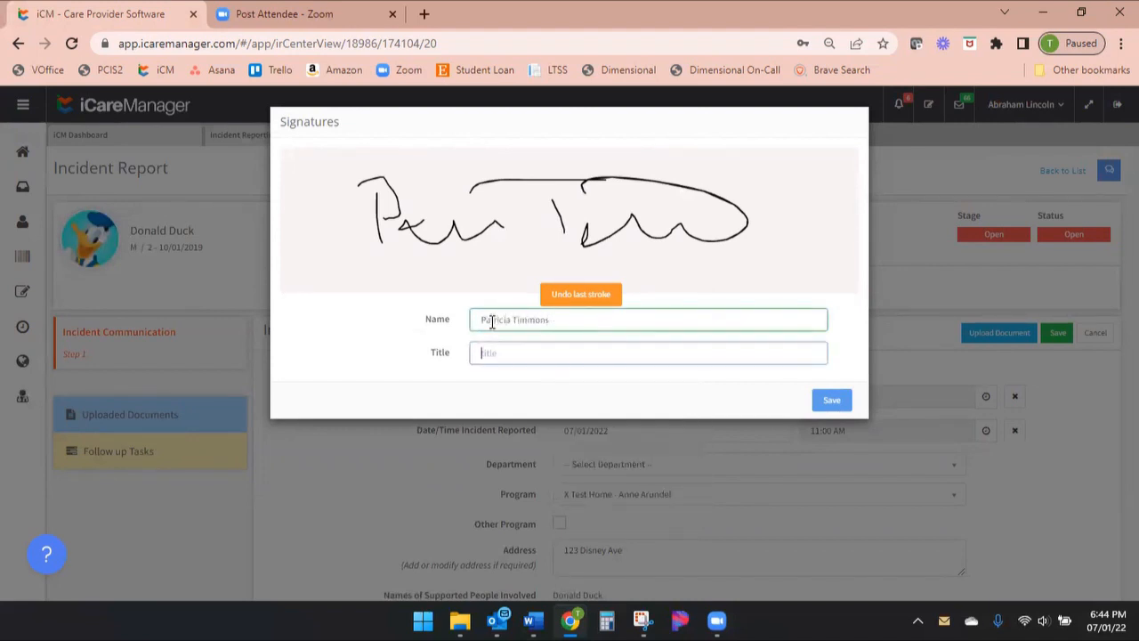
type("Quality")
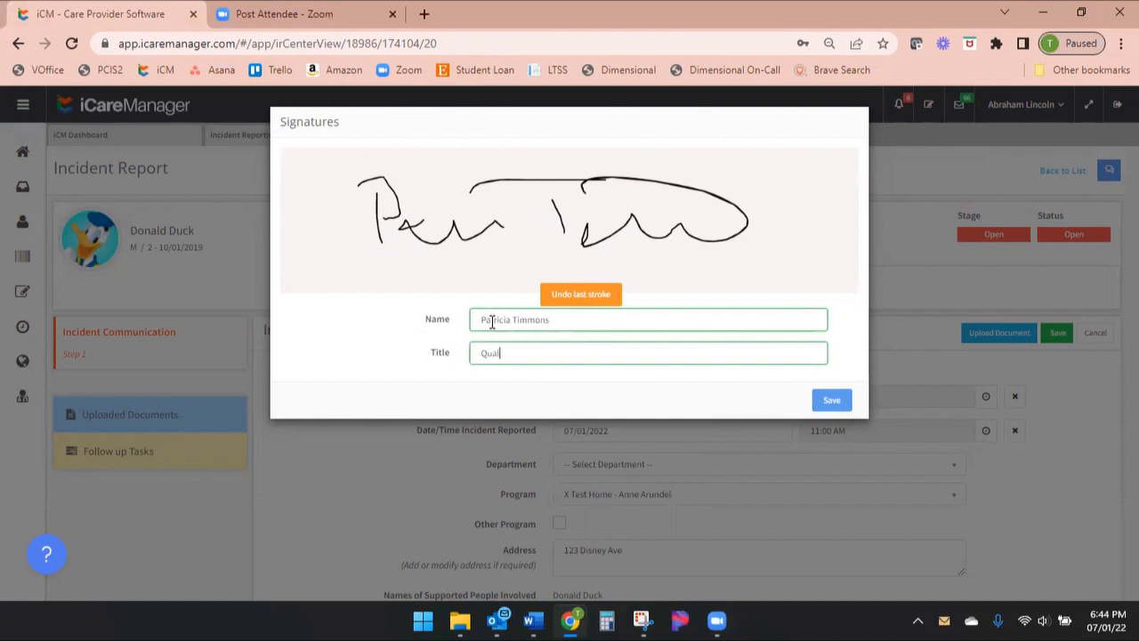
type(" Services Director")
left_click(829, 402)
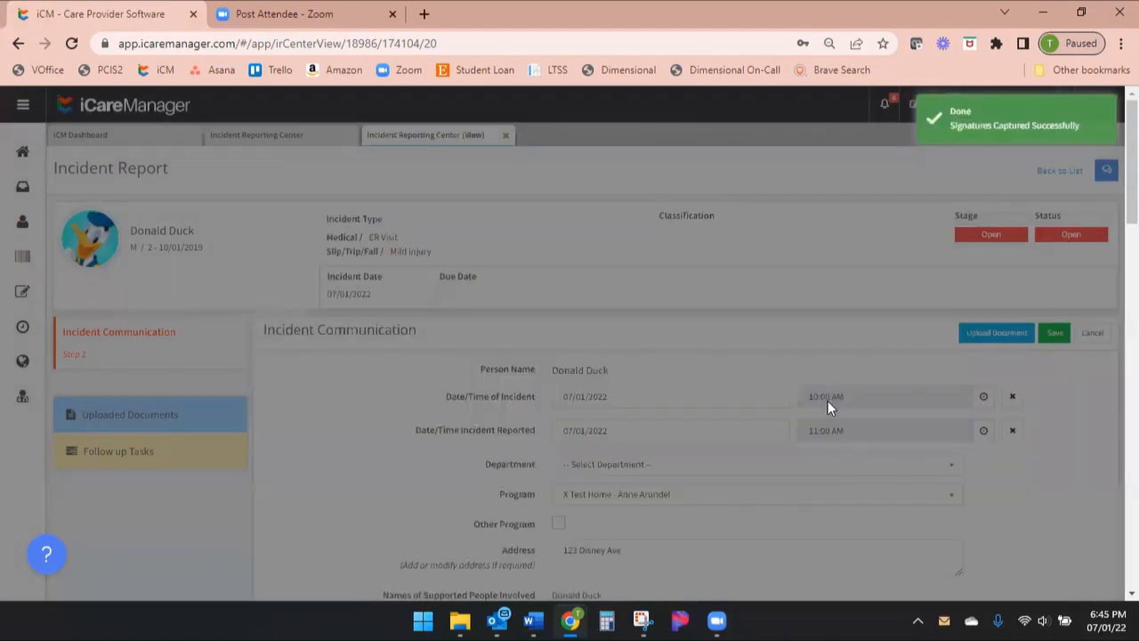
Add the logged-in user's stored signature to the report's signatures and check the signature entries
scroll(814, 335, "down", 8)
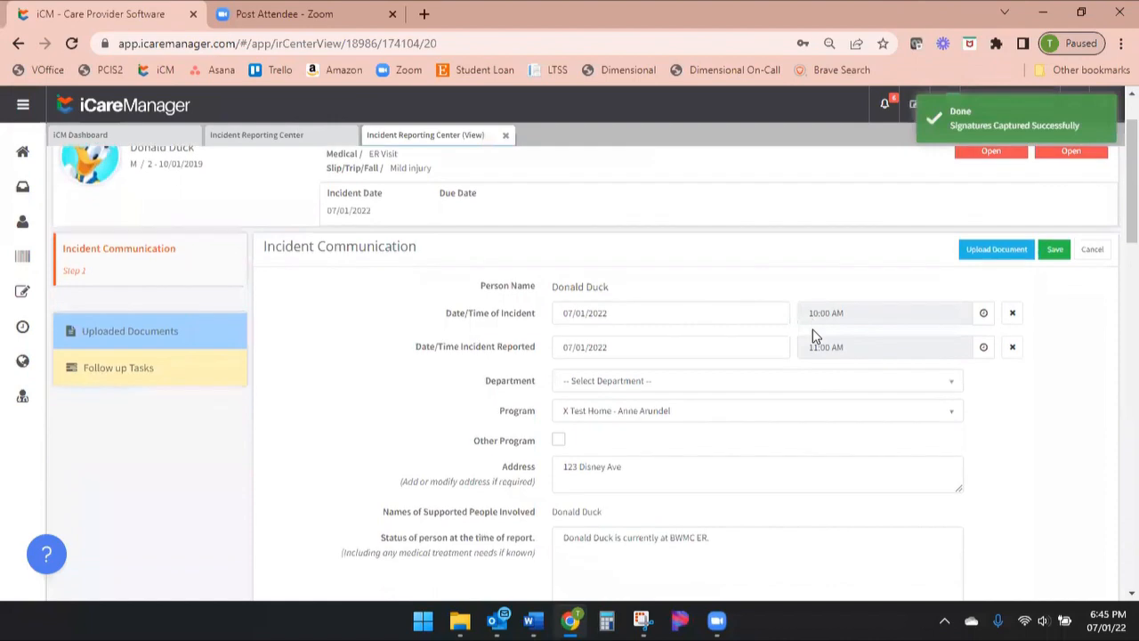
scroll(813, 334, "down", 12)
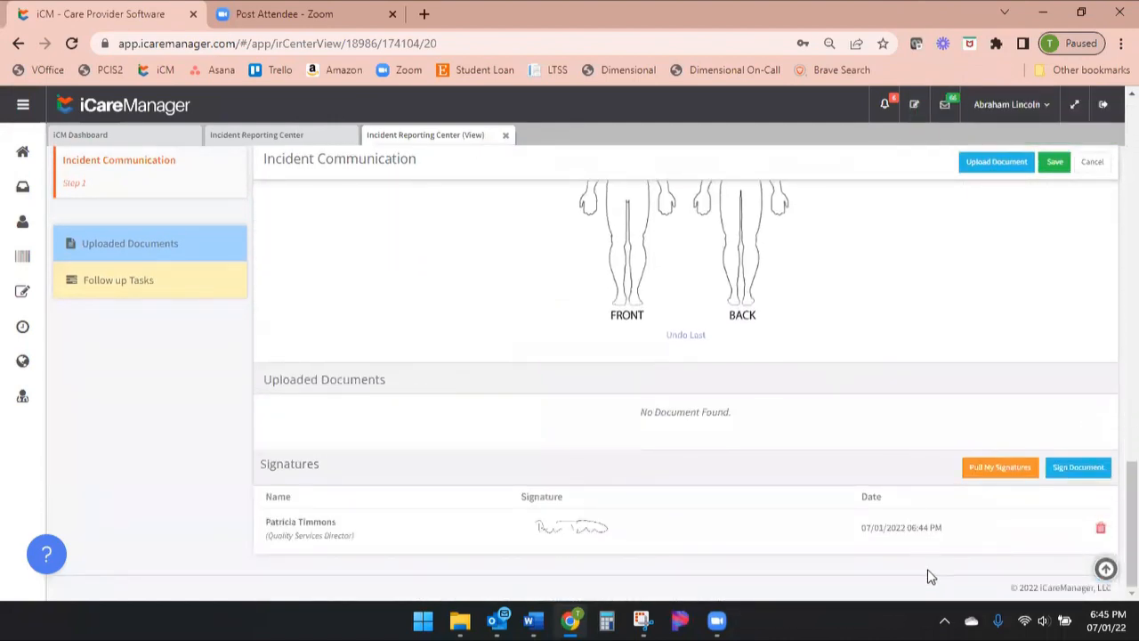
left_click(1007, 471)
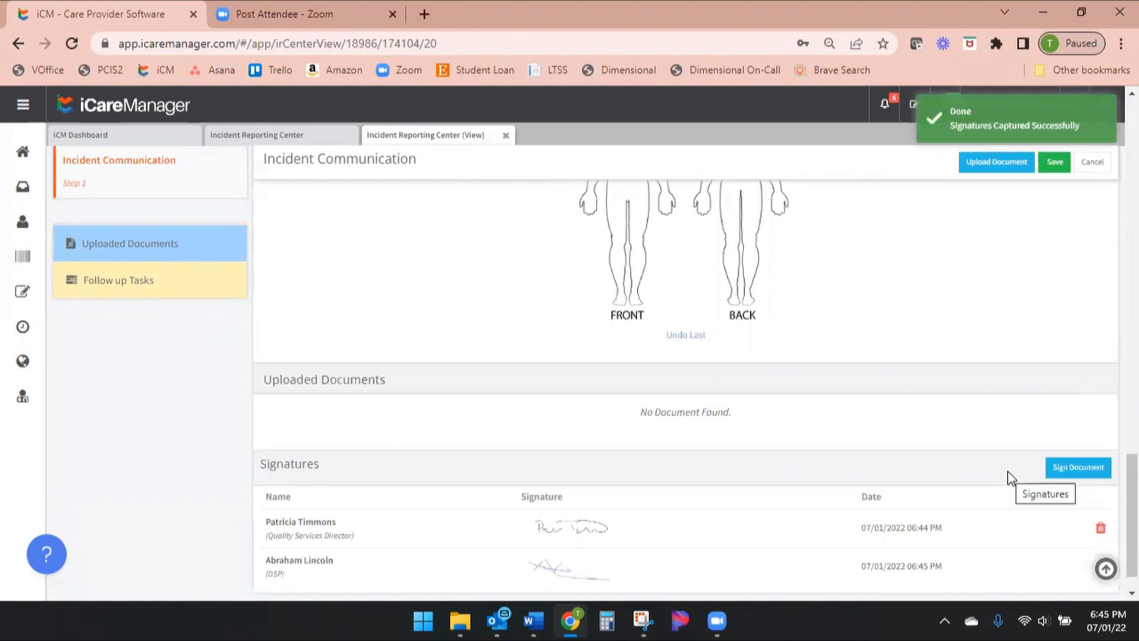
scroll(1009, 471, "down", 1)
left_click_drag(266, 520, 663, 541)
left_click(678, 537)
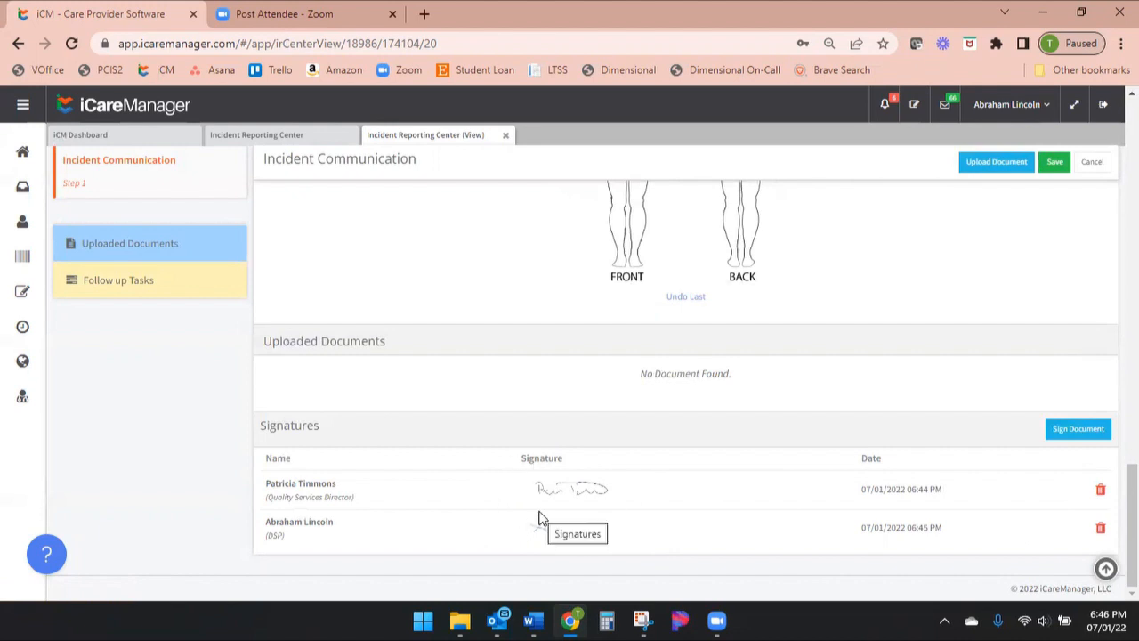
Review the saved incident report from its header and incident types through the description, staff response and signatures sections
scroll(827, 512, "up", 7)
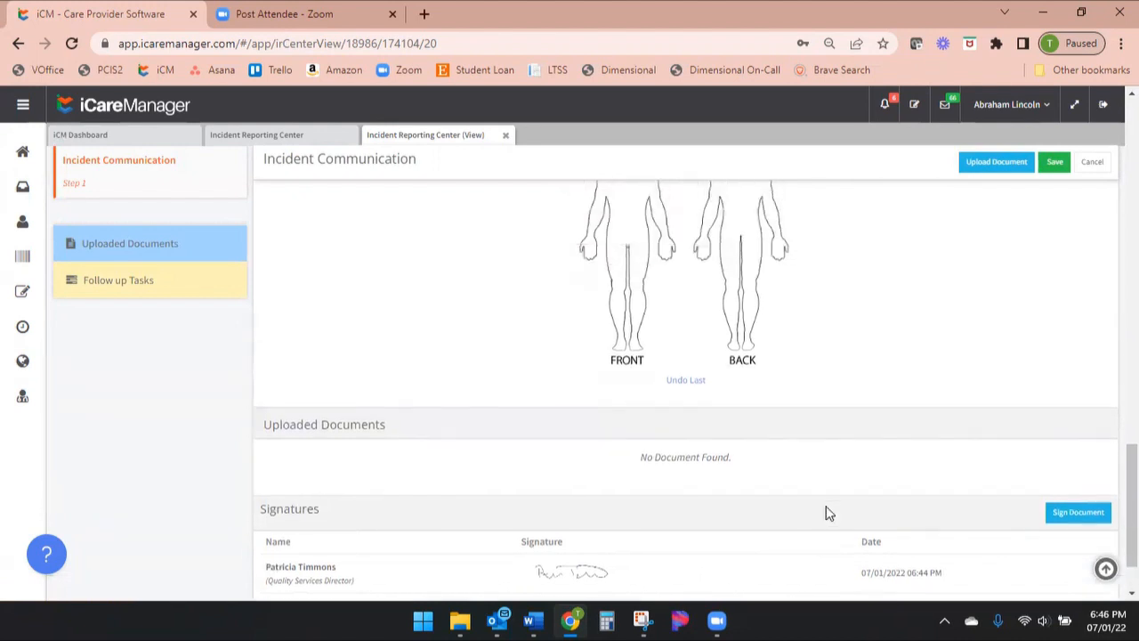
scroll(874, 546, "up", 10)
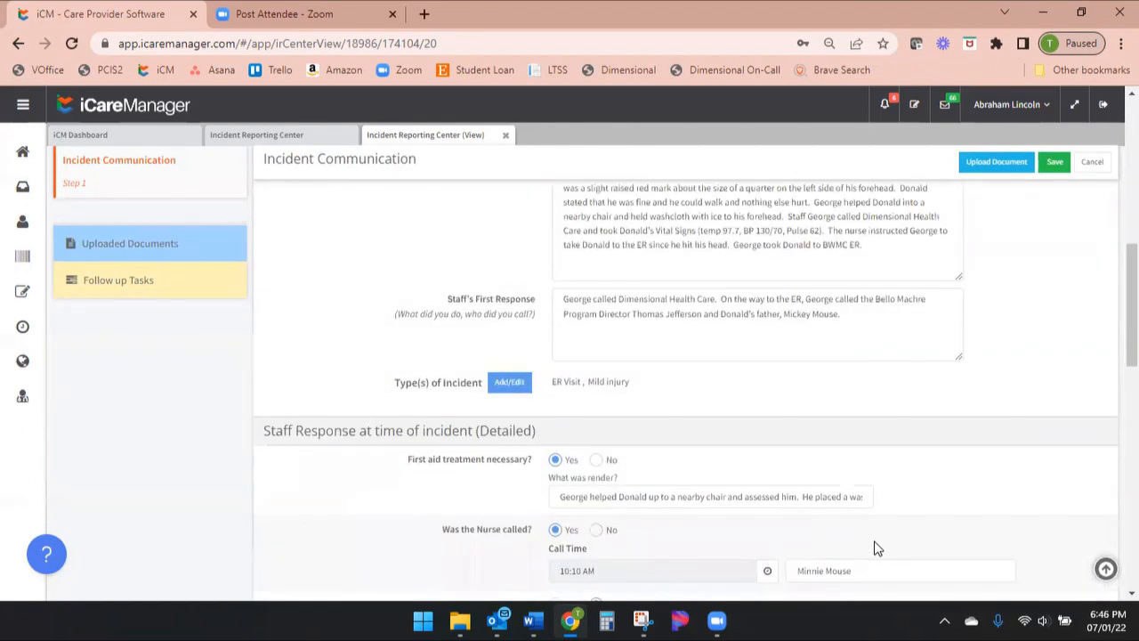
scroll(881, 548, "up", 1)
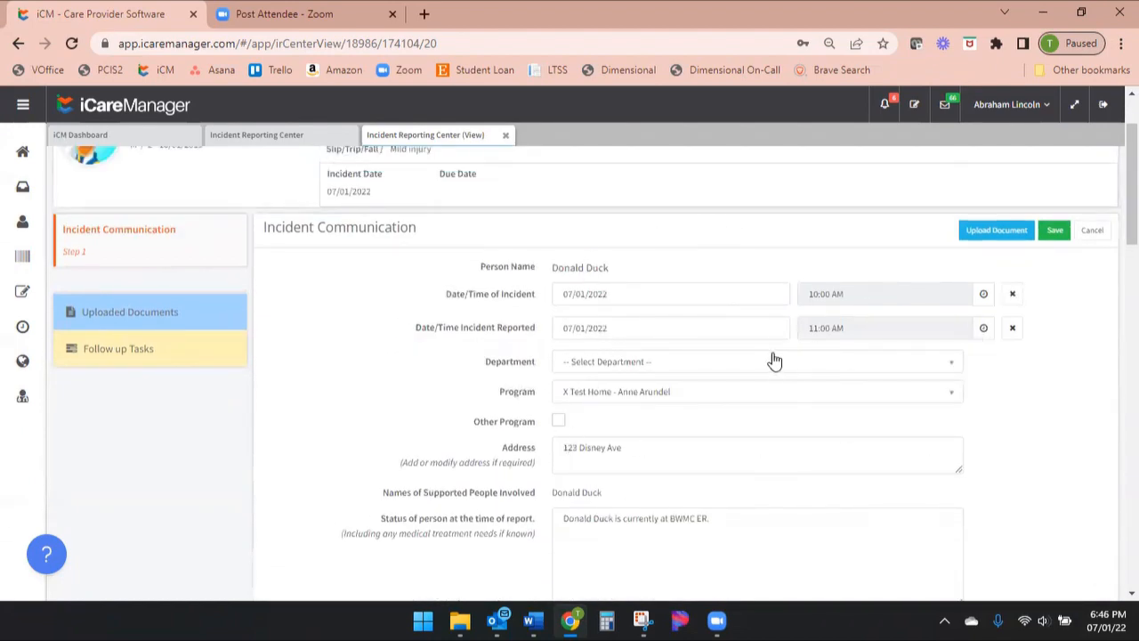
scroll(773, 370, "down", 3)
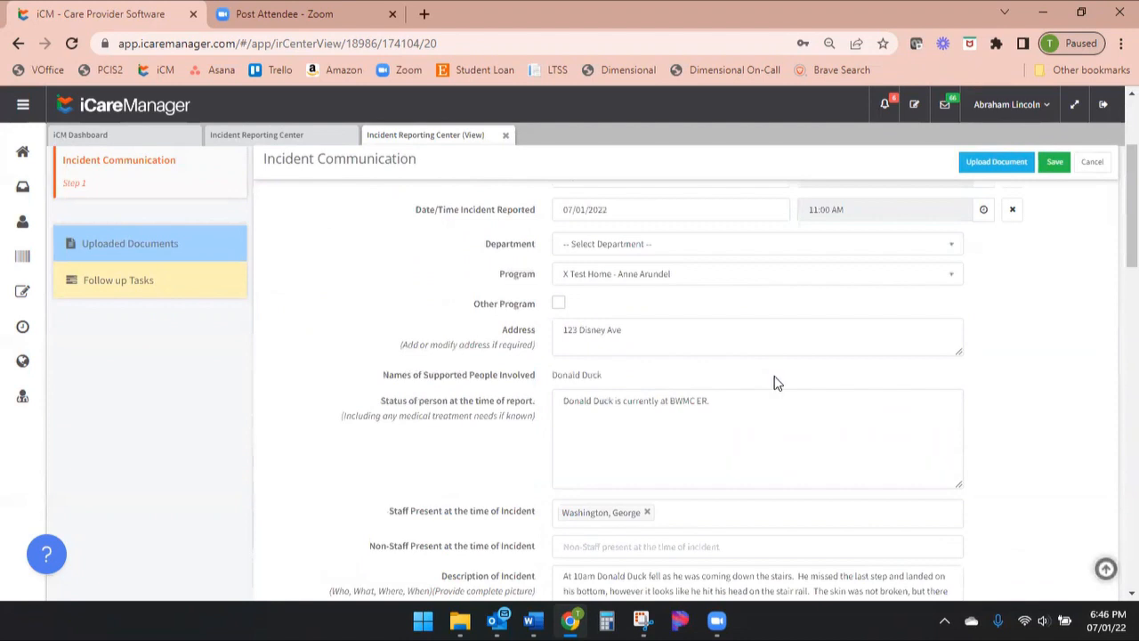
scroll(742, 333, "down", 5)
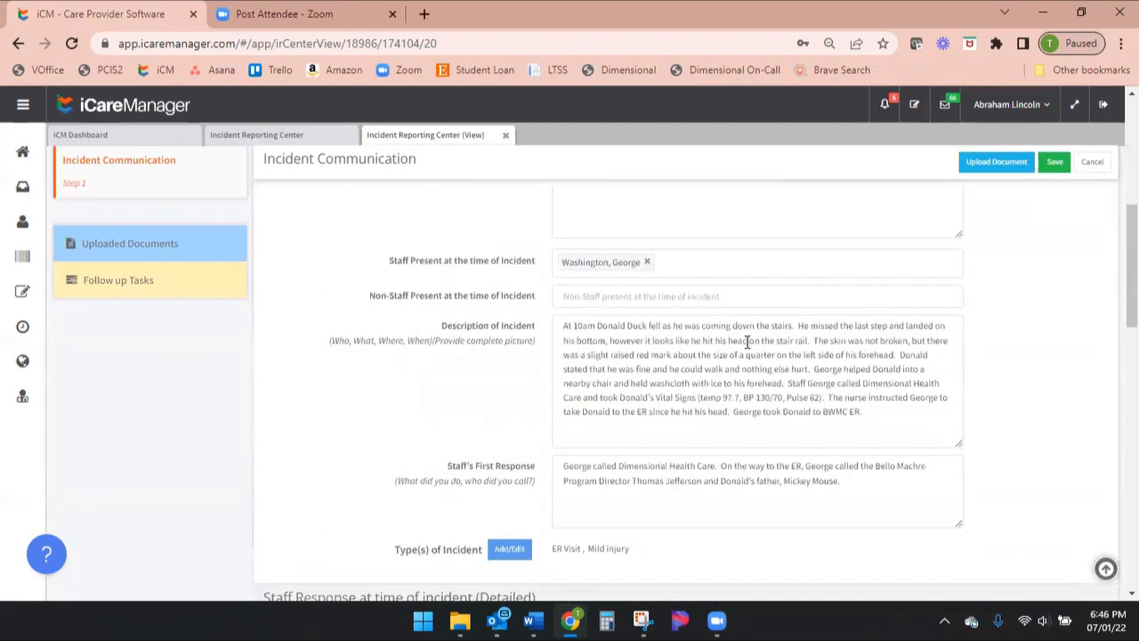
scroll(877, 338, "down", 1)
scroll(883, 352, "down", 15)
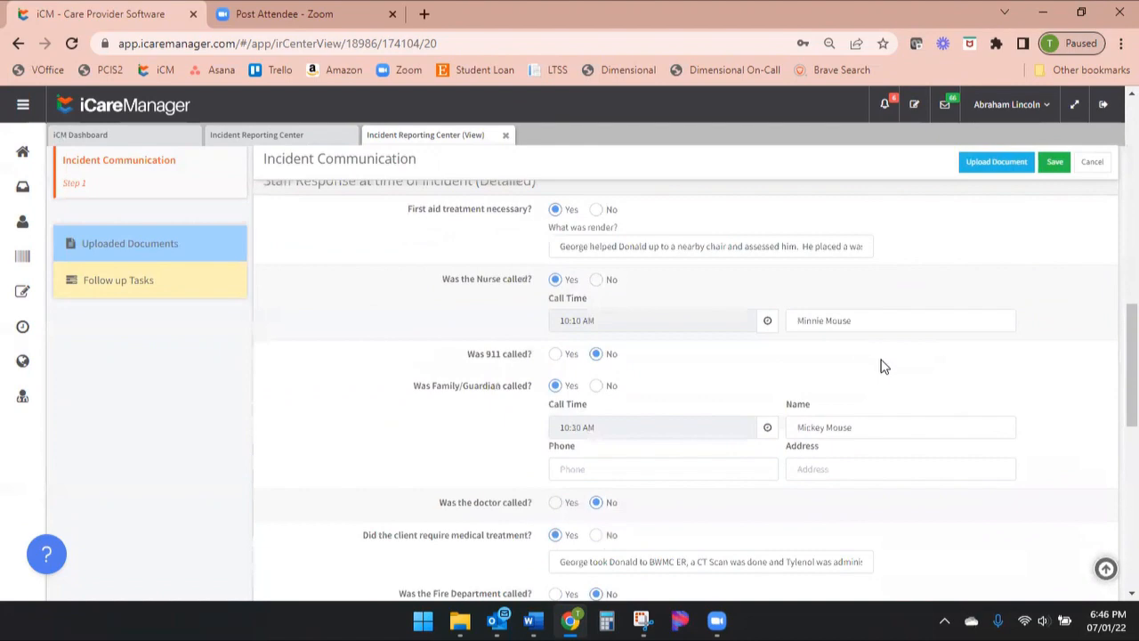
scroll(884, 383, "down", 5)
scroll(1074, 382, "up", 20)
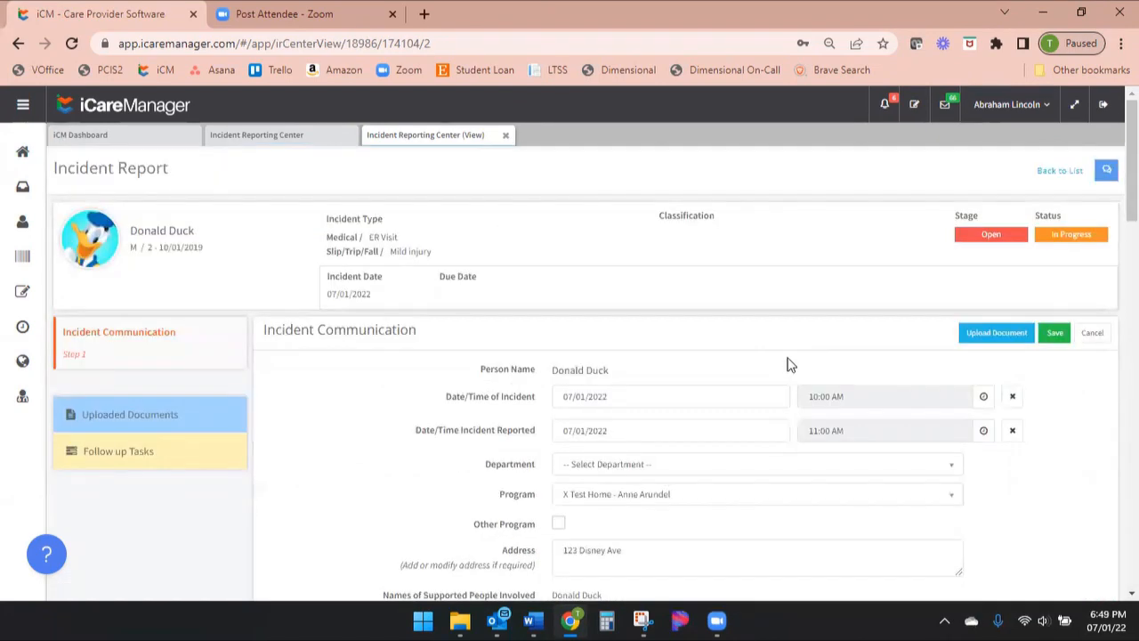
scroll(791, 370, "down", 9)
scroll(797, 419, "up", 3)
scroll(798, 432, "up", 6)
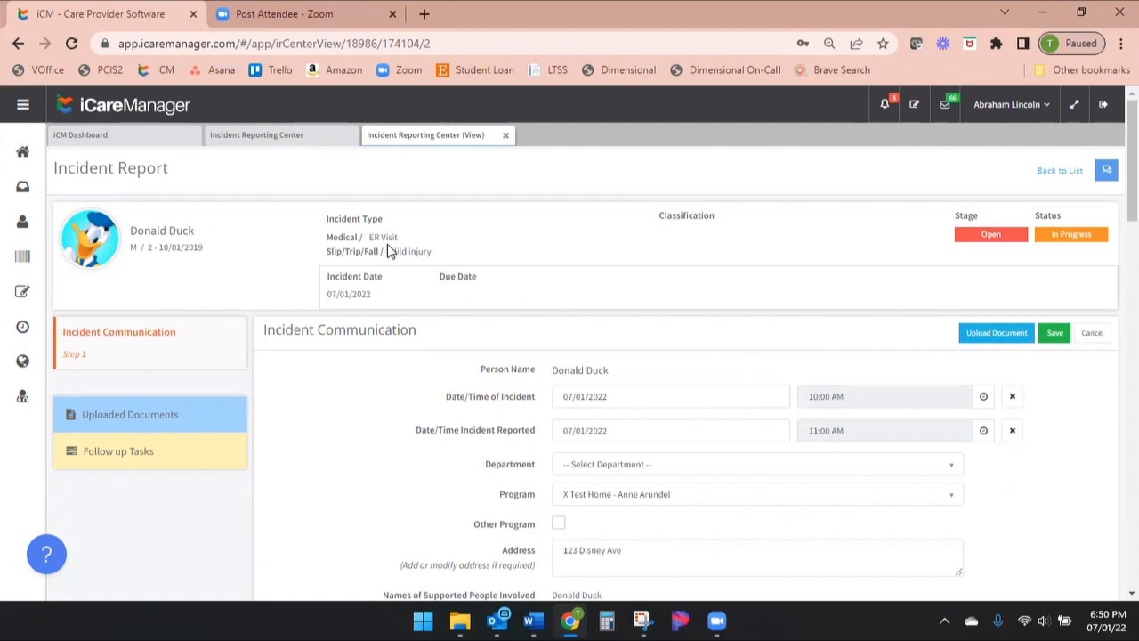
left_click_drag(401, 241, 369, 238)
Upload Investigation Notes.pdf to the incident report under the file name Post Fall Monitoring Form, and open the report's uploaded documents list
left_click(997, 335)
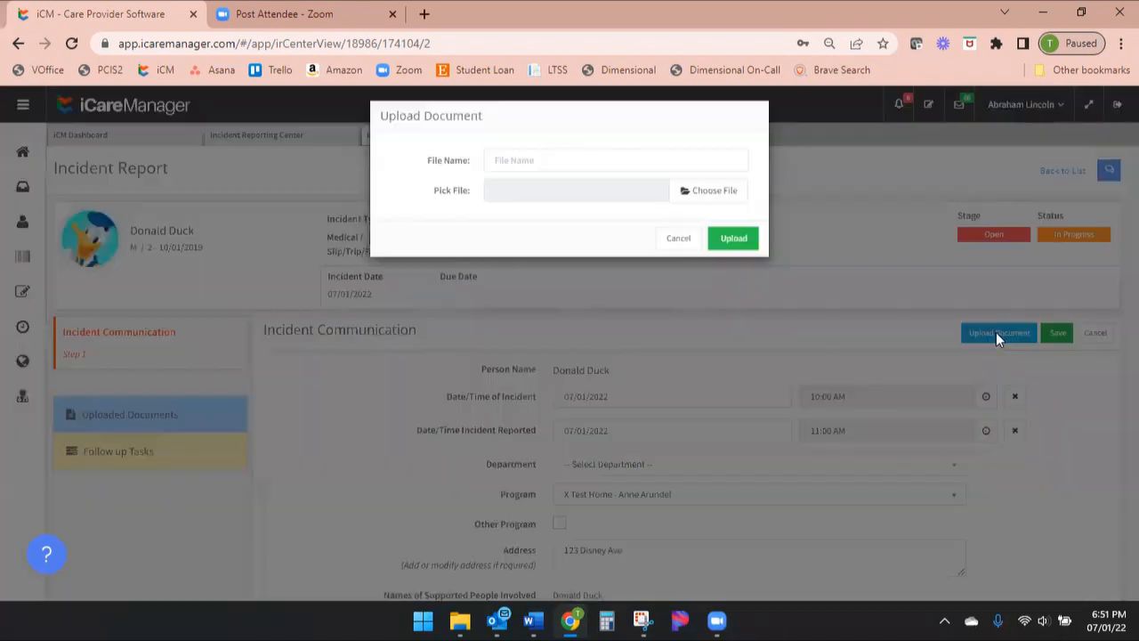
left_click(553, 168)
left_click(614, 203)
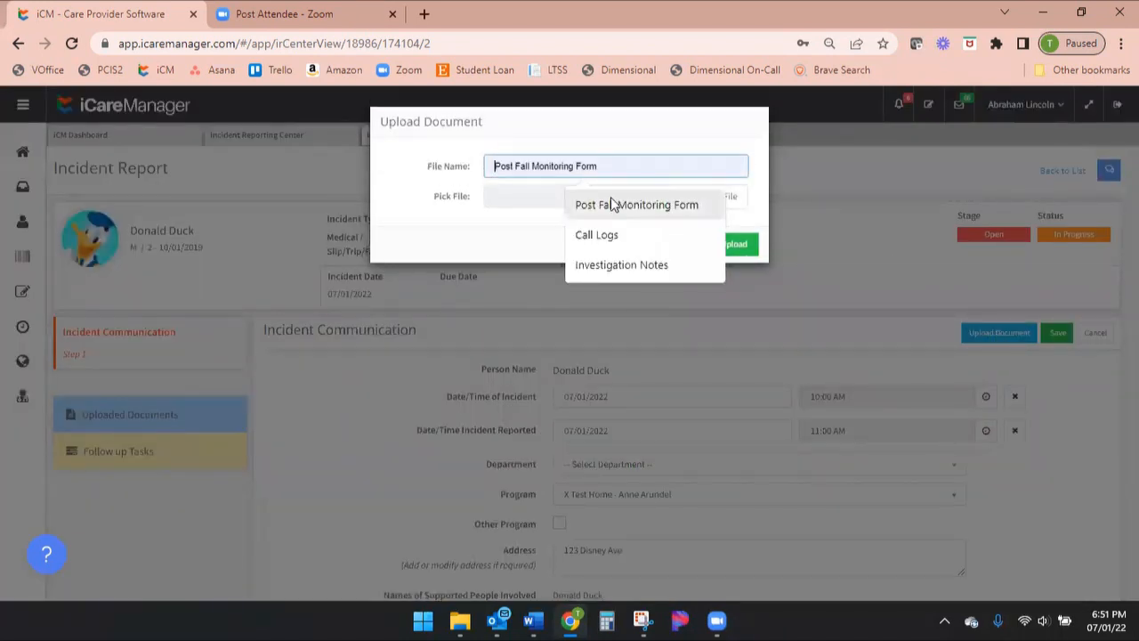
left_click(705, 197)
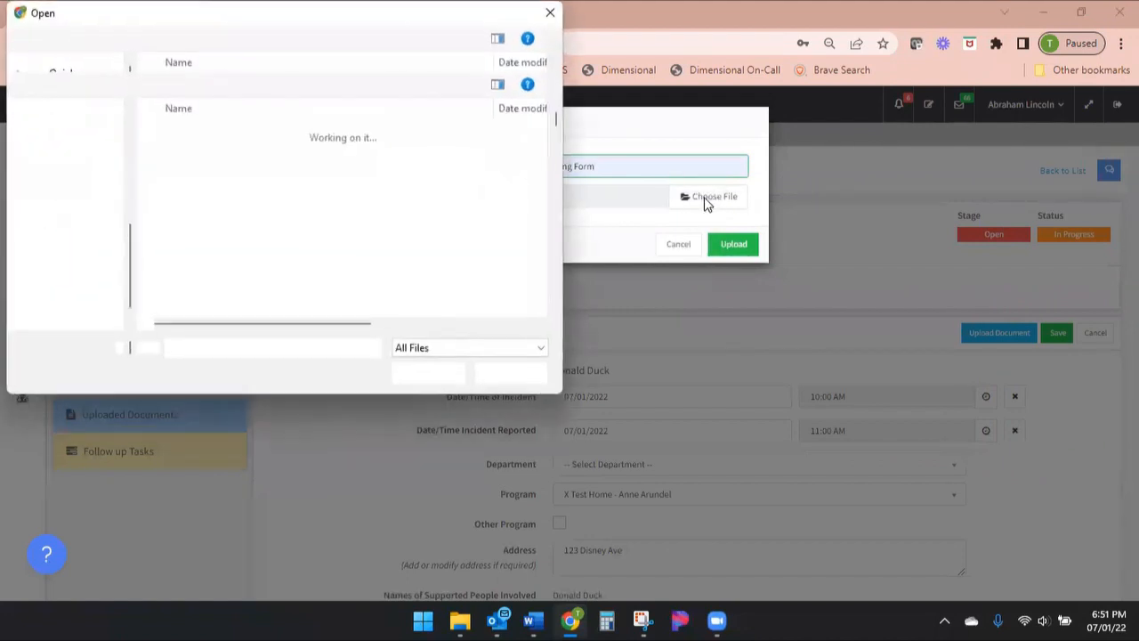
left_click(258, 138)
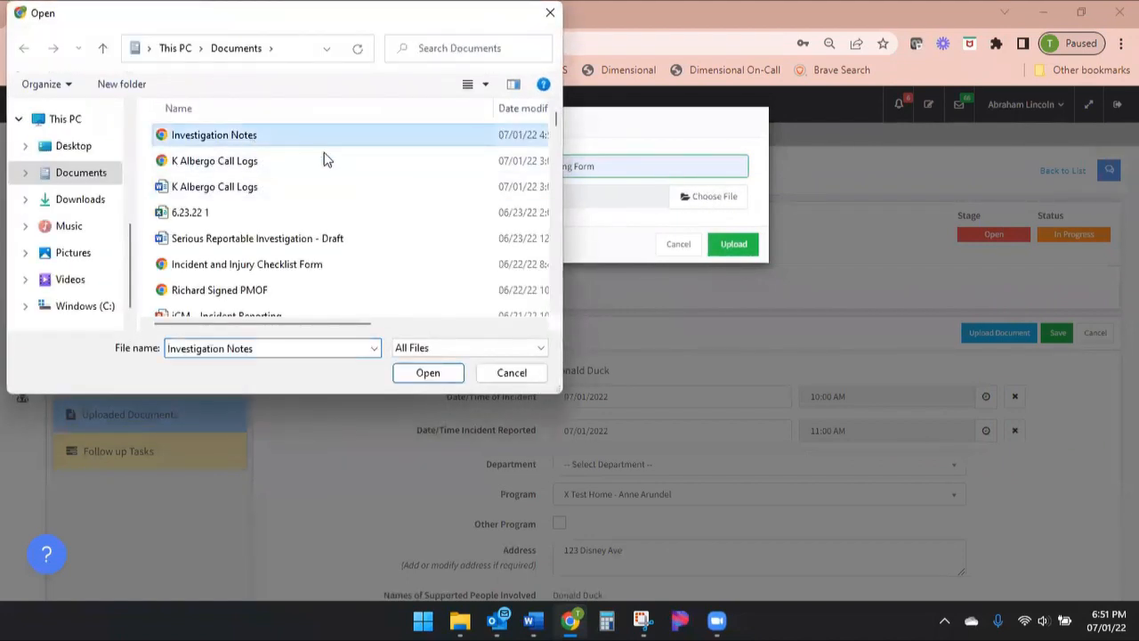
left_click(452, 379)
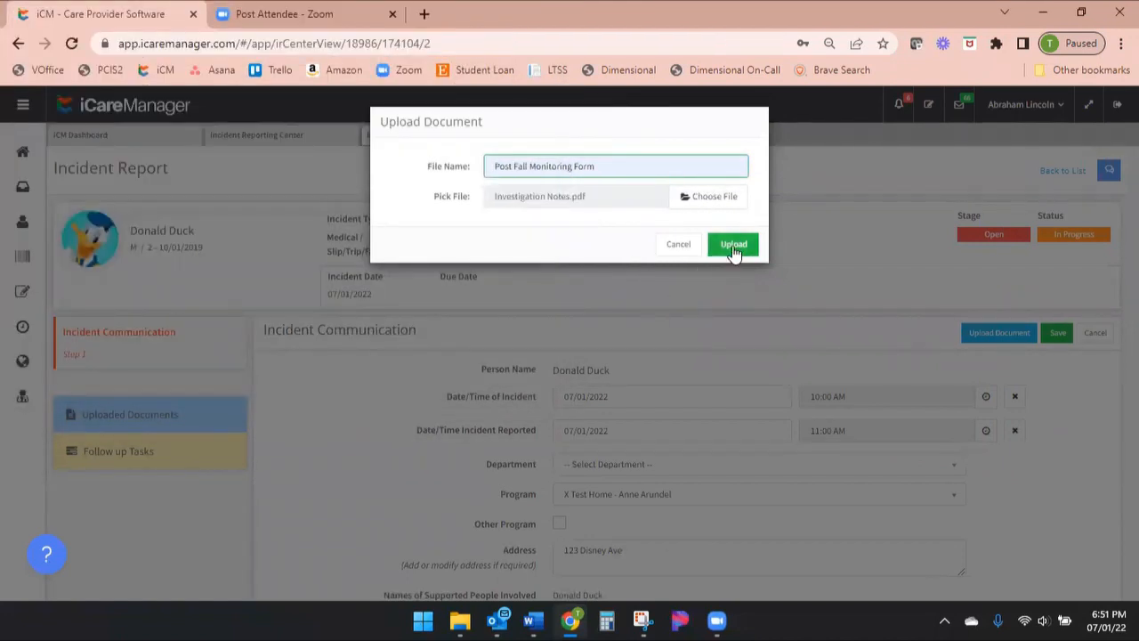
left_click(733, 249)
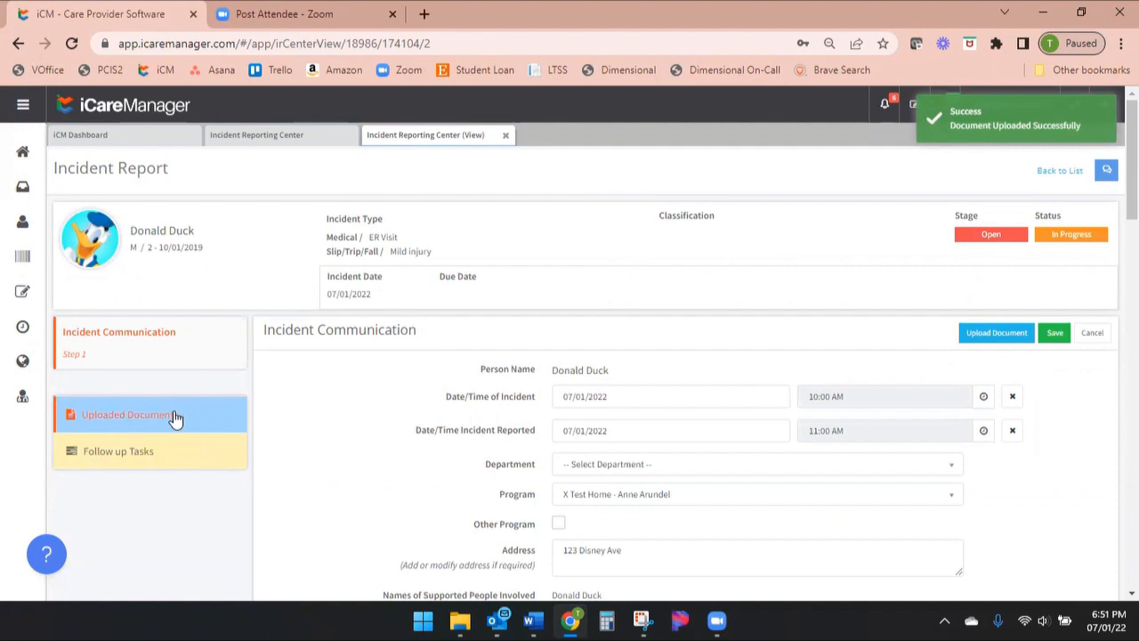
left_click(175, 417)
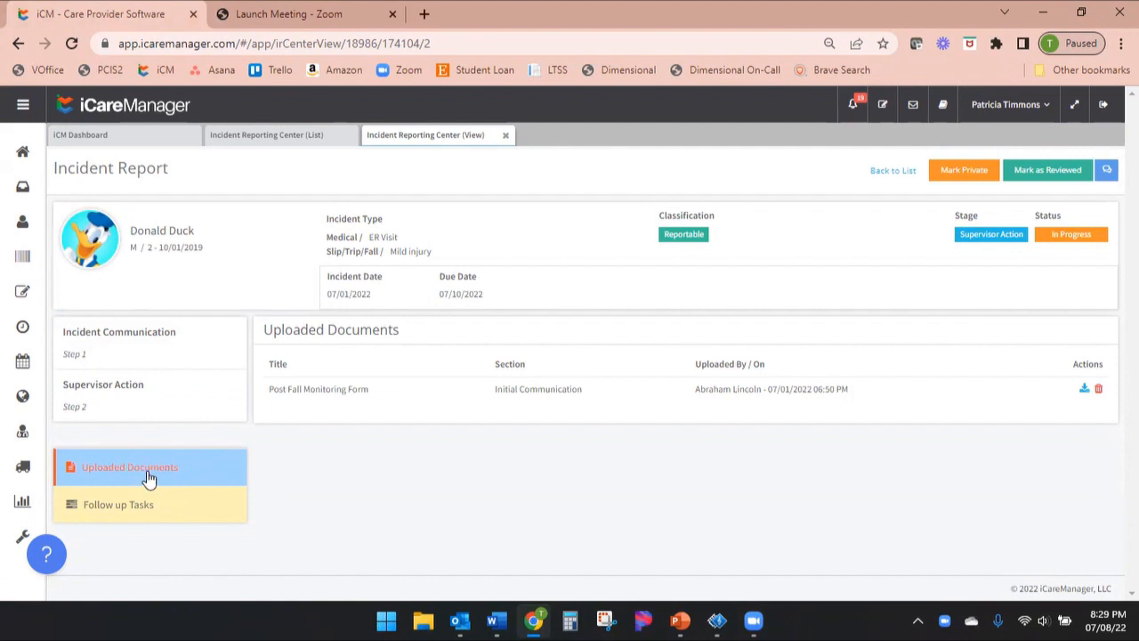
Return to the report's Incident Communication step, look over its description and staff response, and save it
left_click(177, 344)
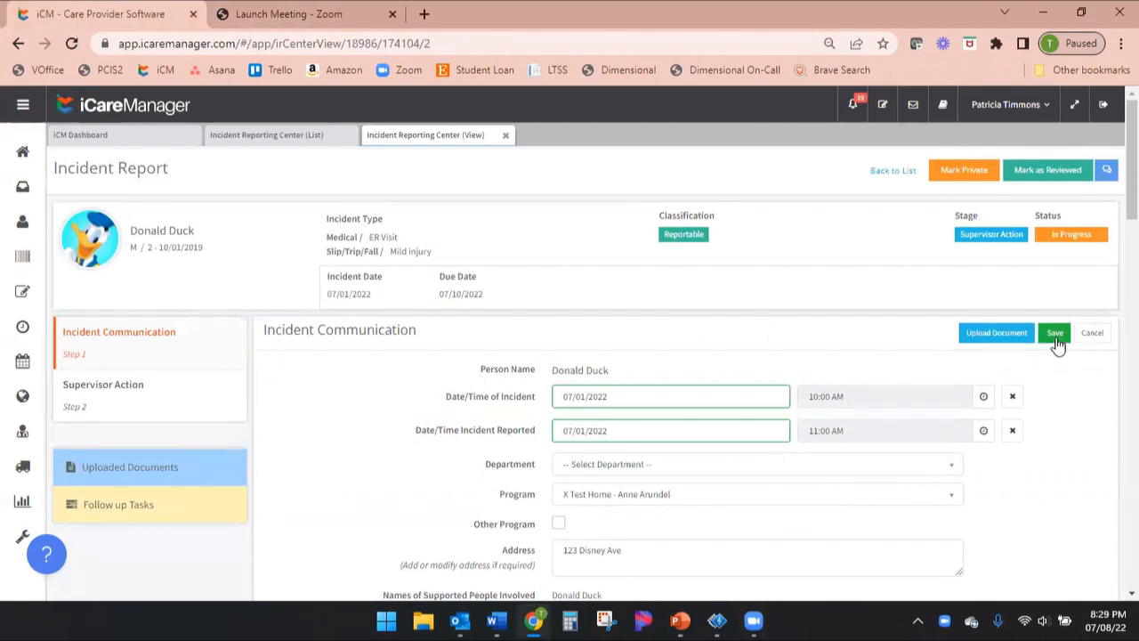
scroll(1032, 445, "down", 5)
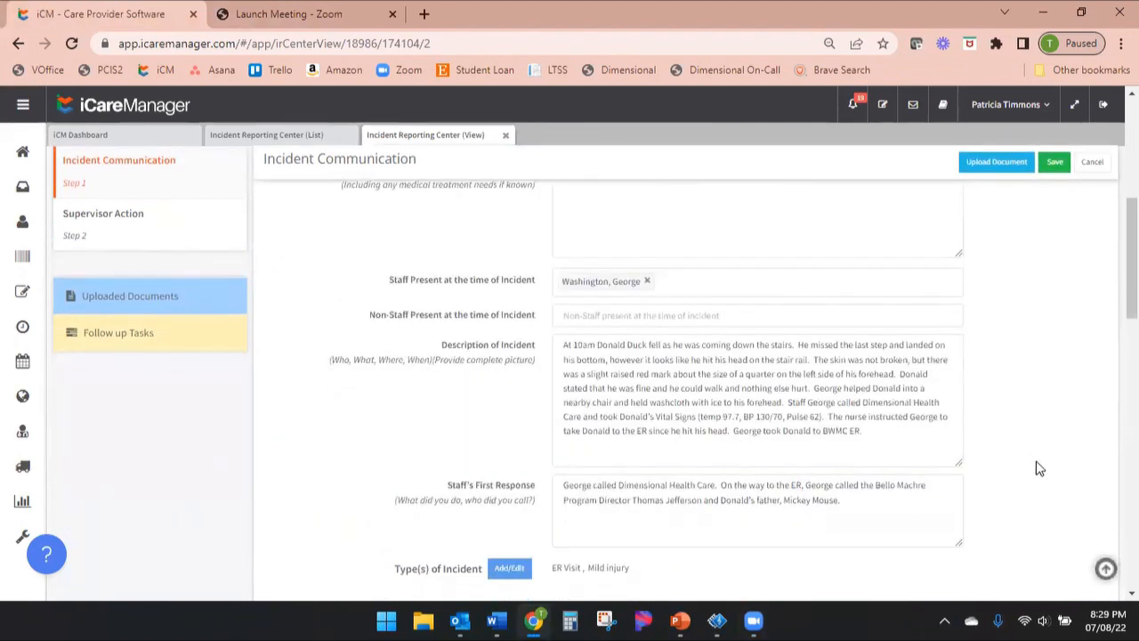
scroll(1041, 463, "up", 3)
scroll(1048, 448, "up", 2)
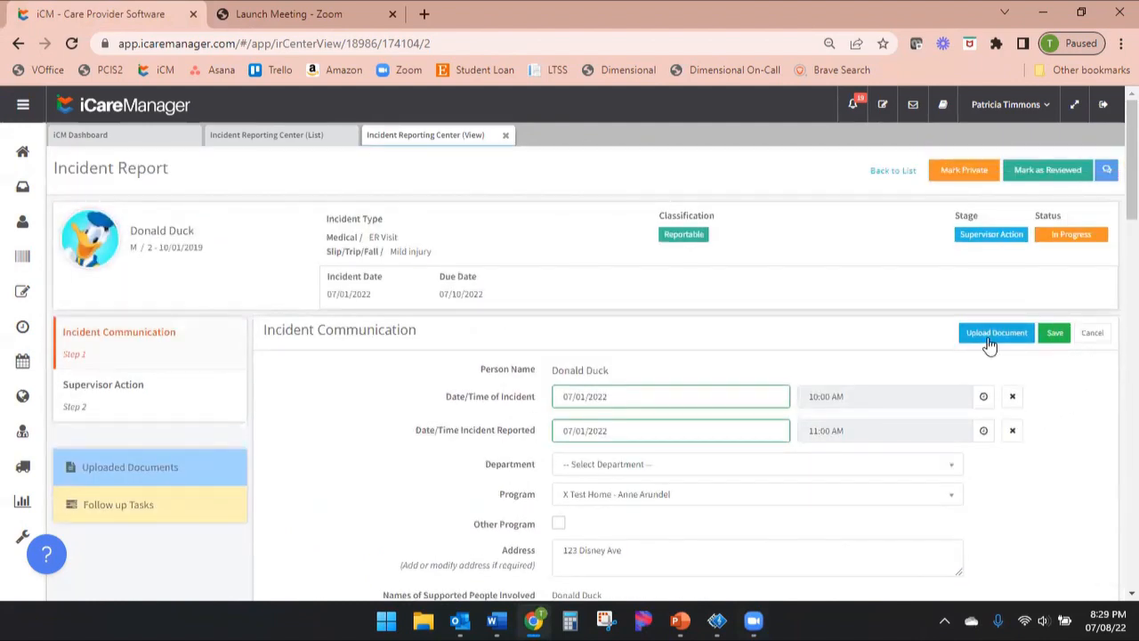
left_click(1056, 337)
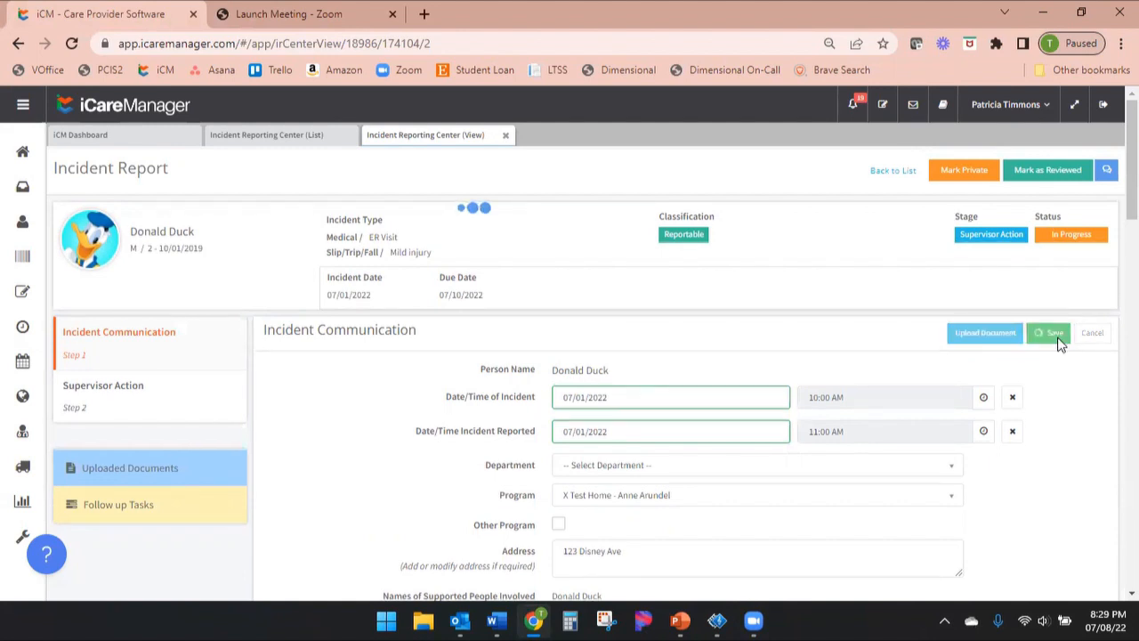